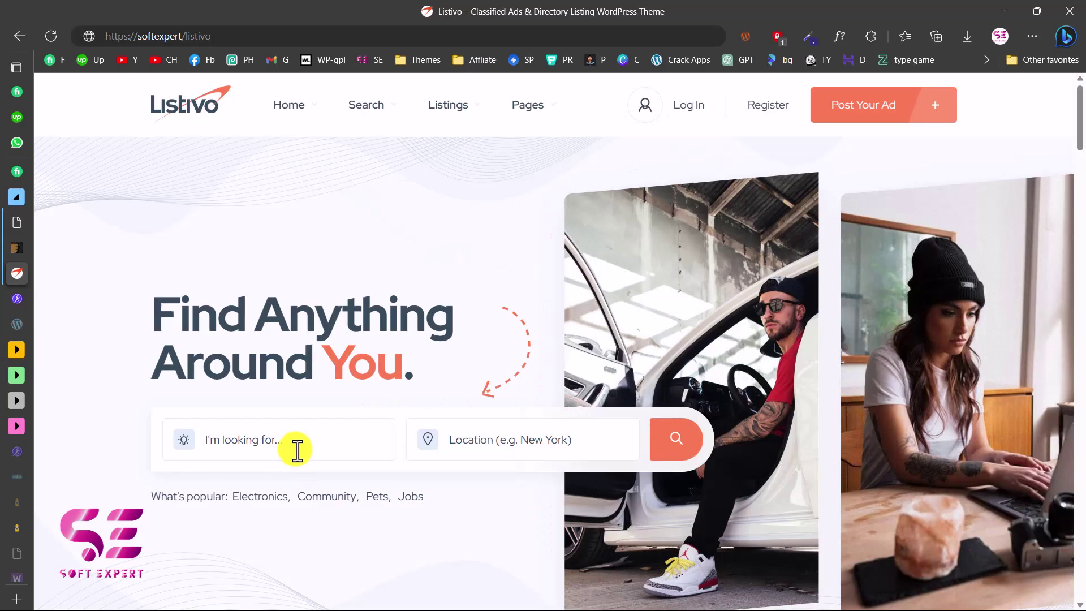
# - Enter car as the keyword in the homepage search form and open the location field's suggestions
pyautogui.click(297, 450)
pyautogui.write('car')
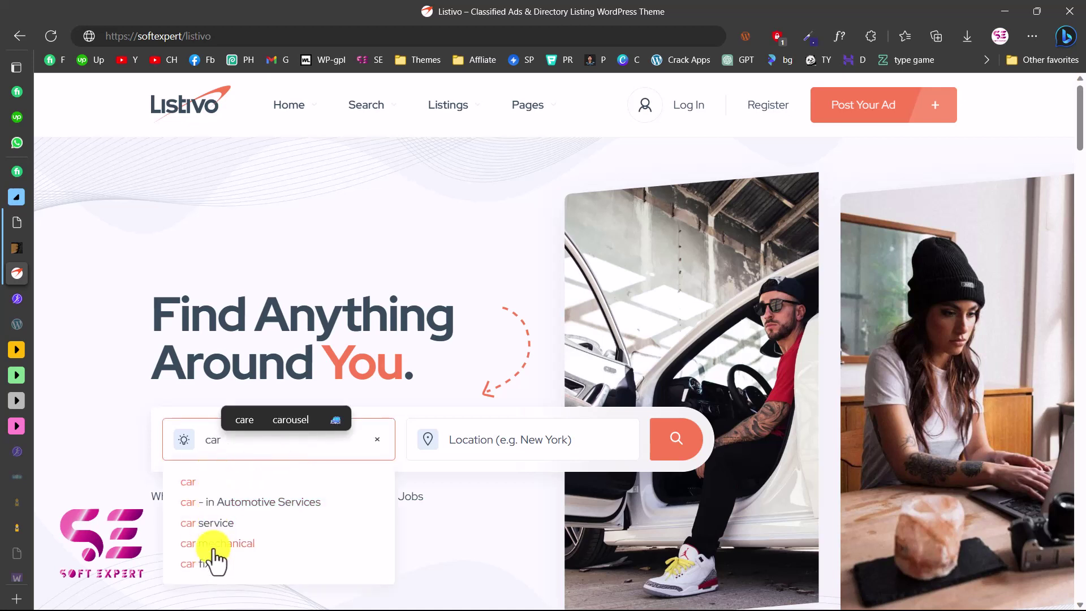
pyautogui.click(531, 424)
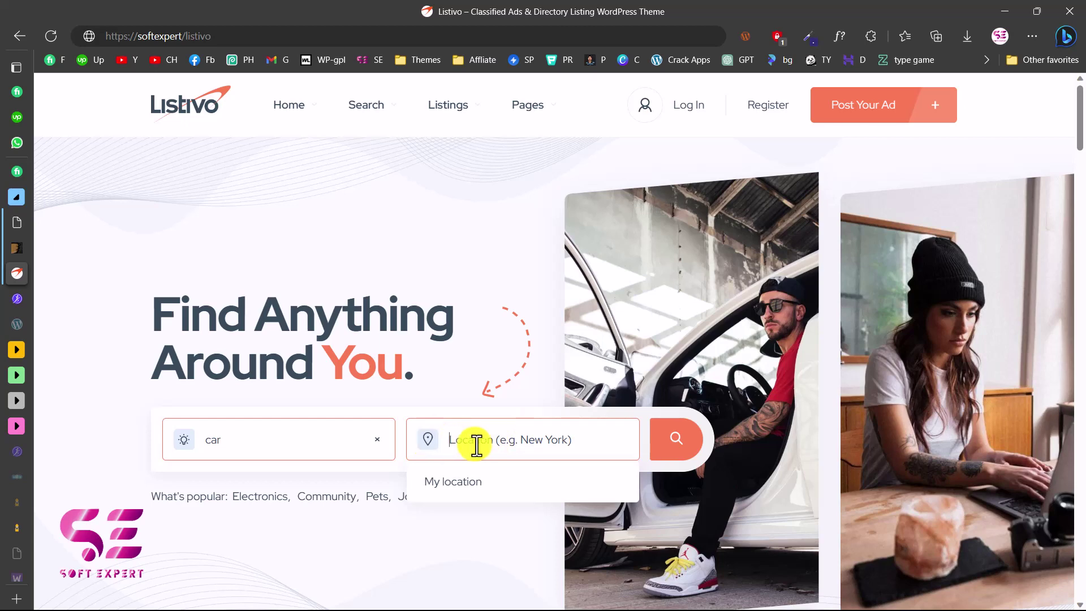
# - Look through the homepage's main categories and Discover more section down to the Featured ads
pyautogui.scroll(-8, 419, 393)
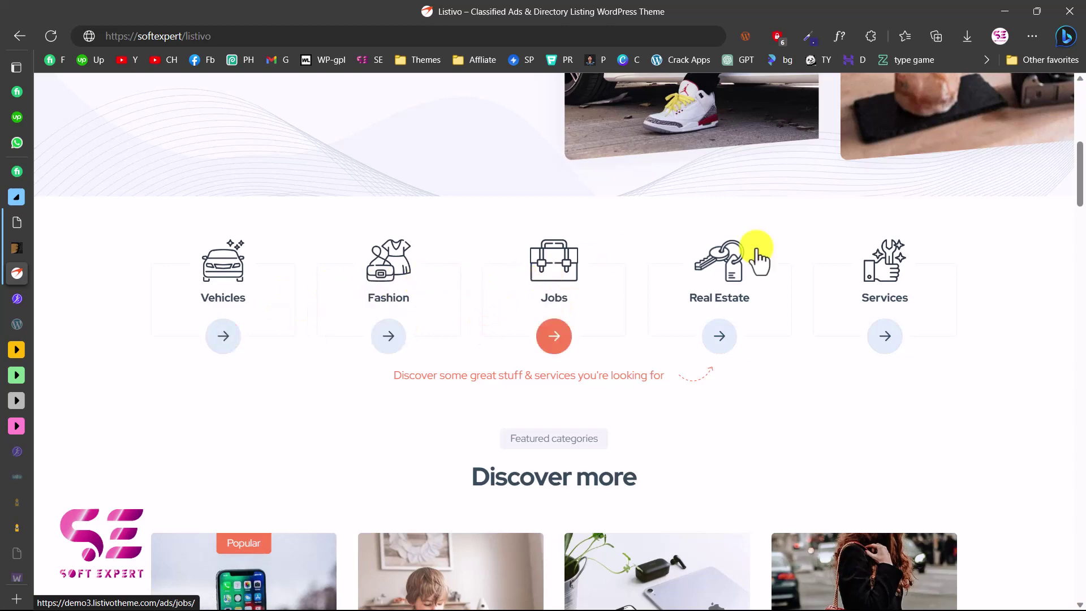
pyautogui.scroll(-4, 525, 249)
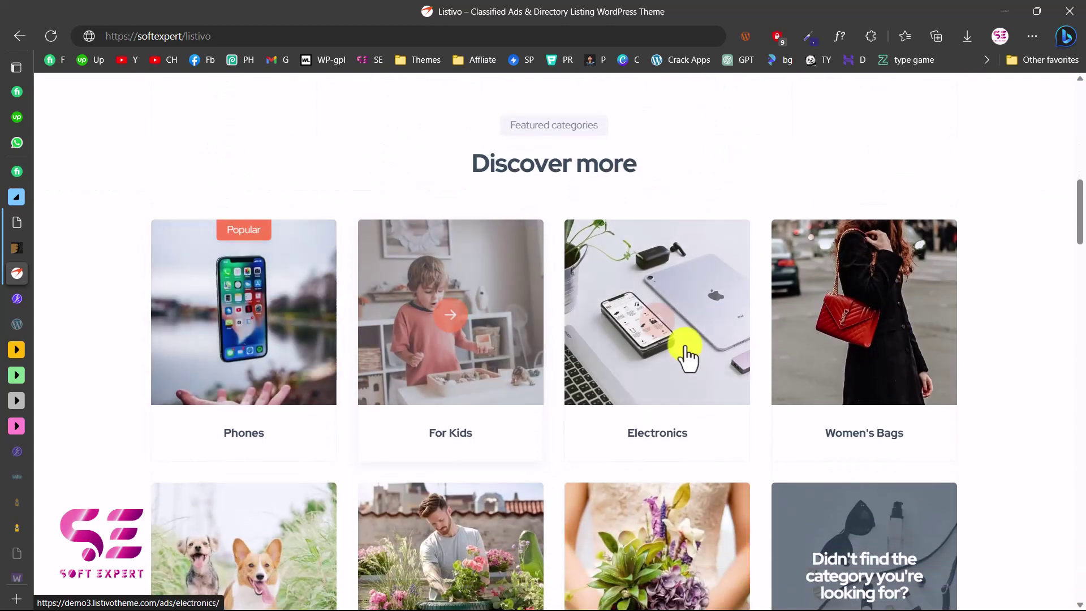
pyautogui.scroll(-3, 686, 356)
pyautogui.scroll(-10, 686, 356)
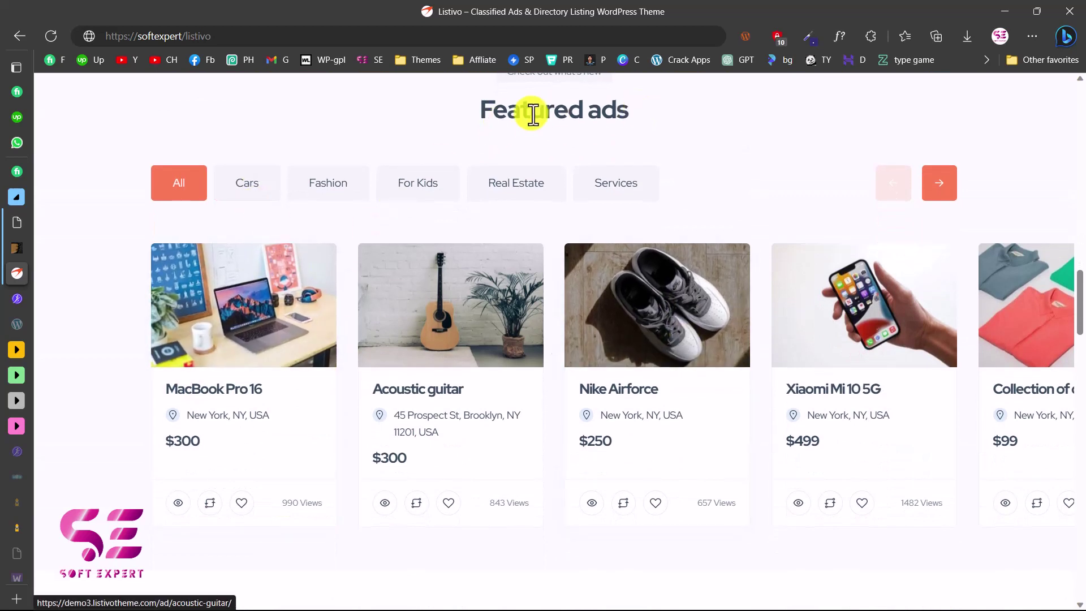
pyautogui.moveTo(388, 311)
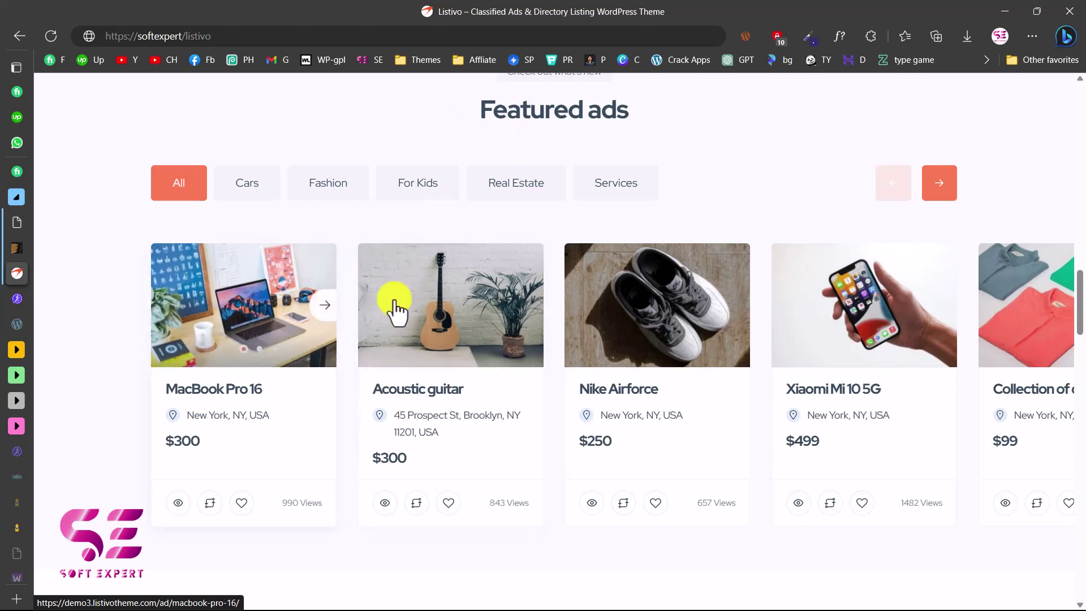
# - Filter the featured ads by Cars, switch back to All, and advance the ads carousel by two
pyautogui.click(245, 189)
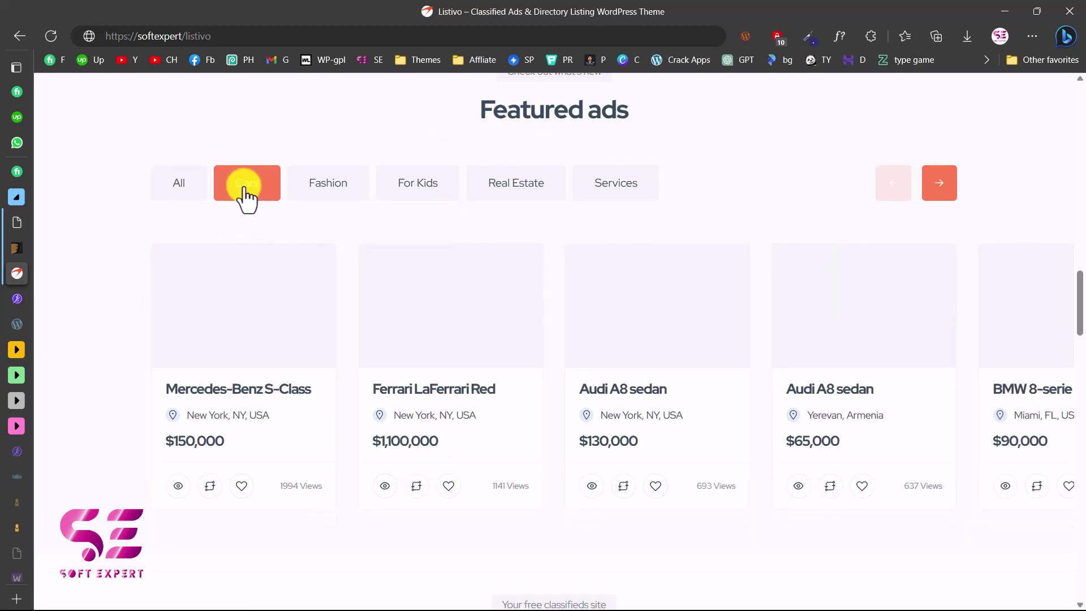
pyautogui.click(192, 189)
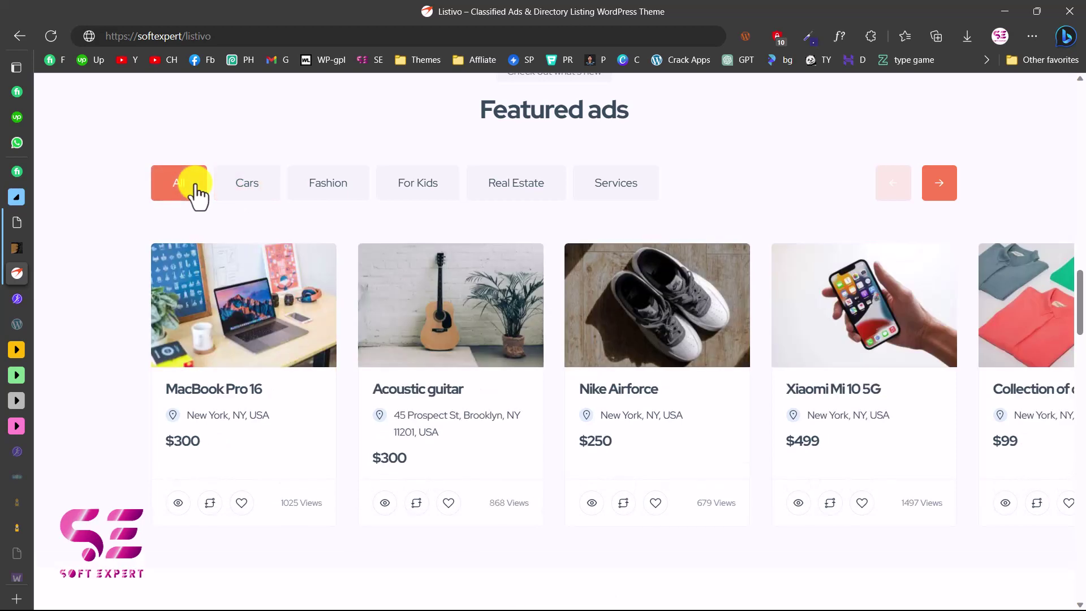
pyautogui.click(941, 186)
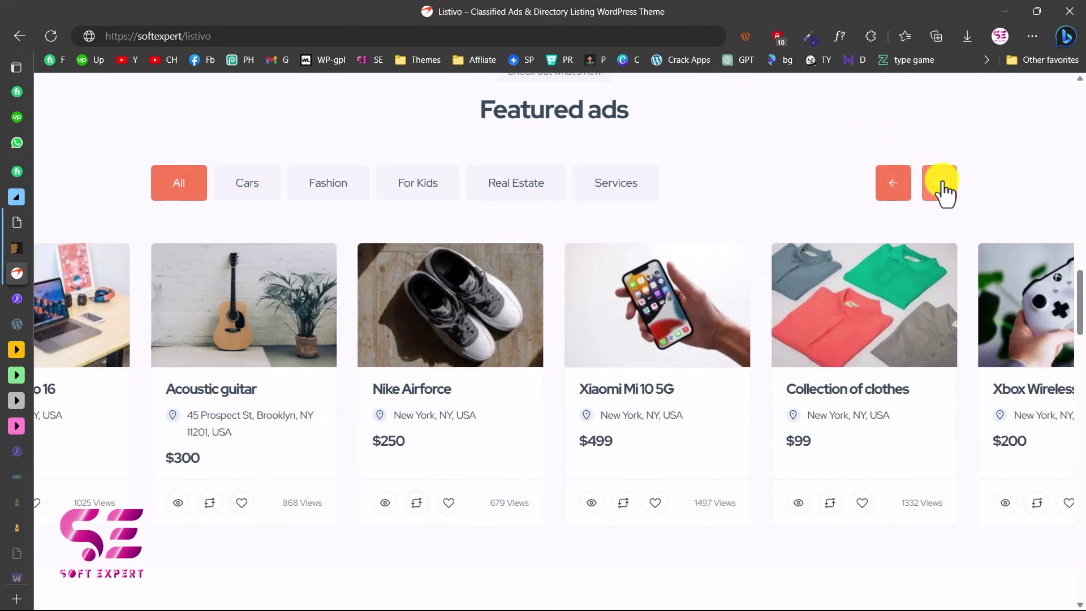
pyautogui.click(942, 186)
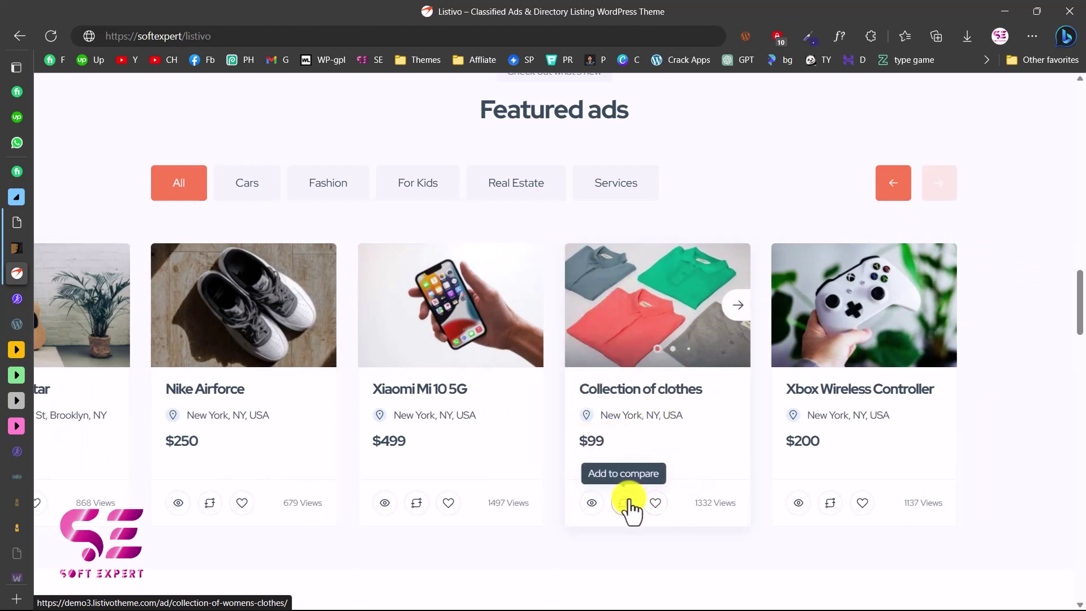
# - Preview the Collection of clothes ad's photos in its quick view, close it, and browse the photos on its card
pyautogui.click(590, 503)
pyautogui.click(533, 341)
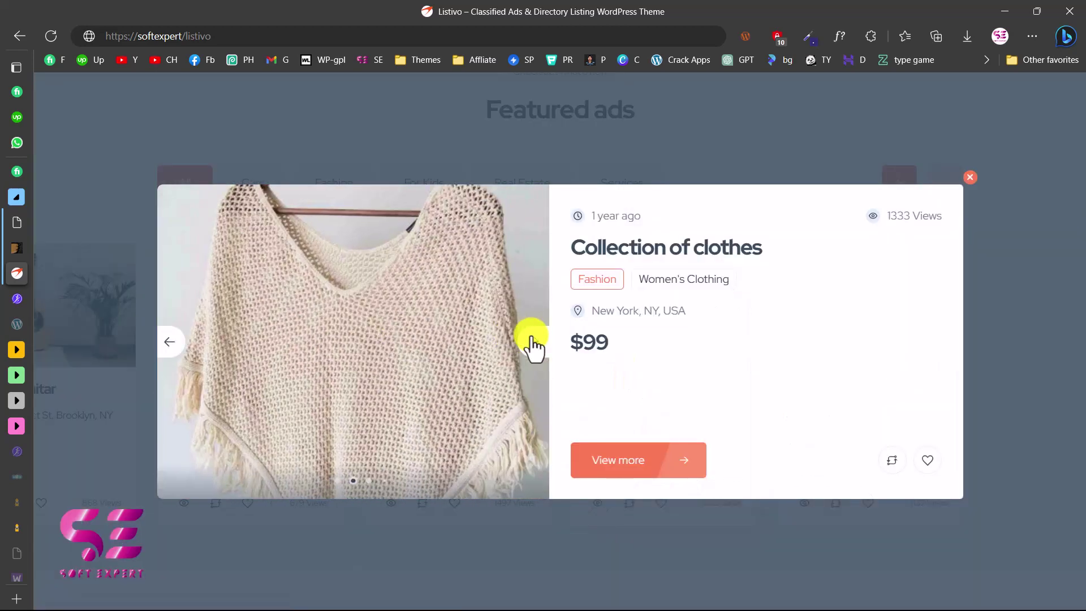
pyautogui.click(534, 341)
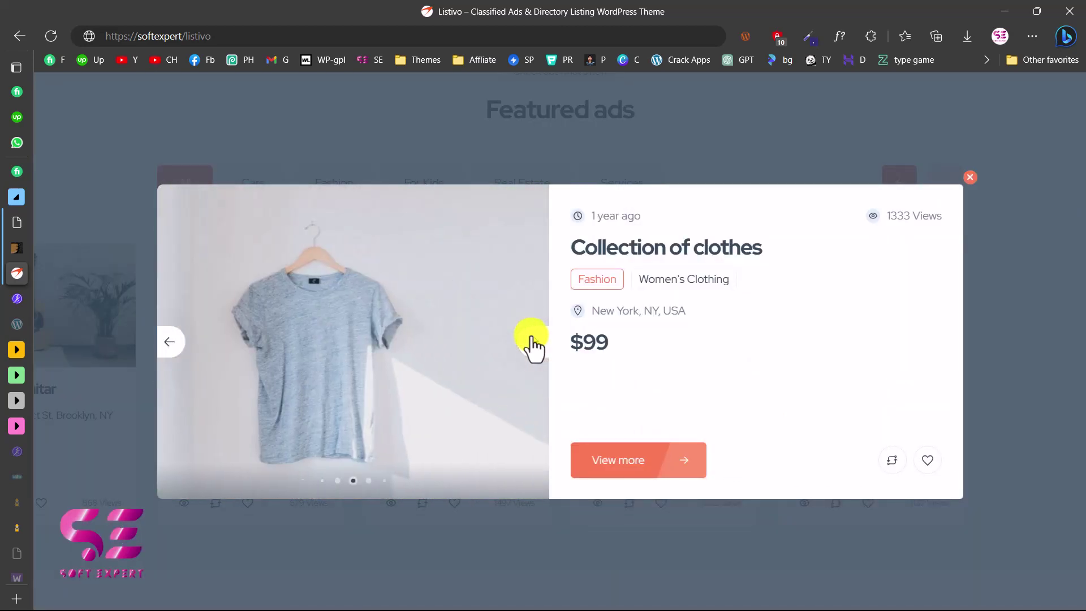
pyautogui.click(970, 189)
pyautogui.click(737, 308)
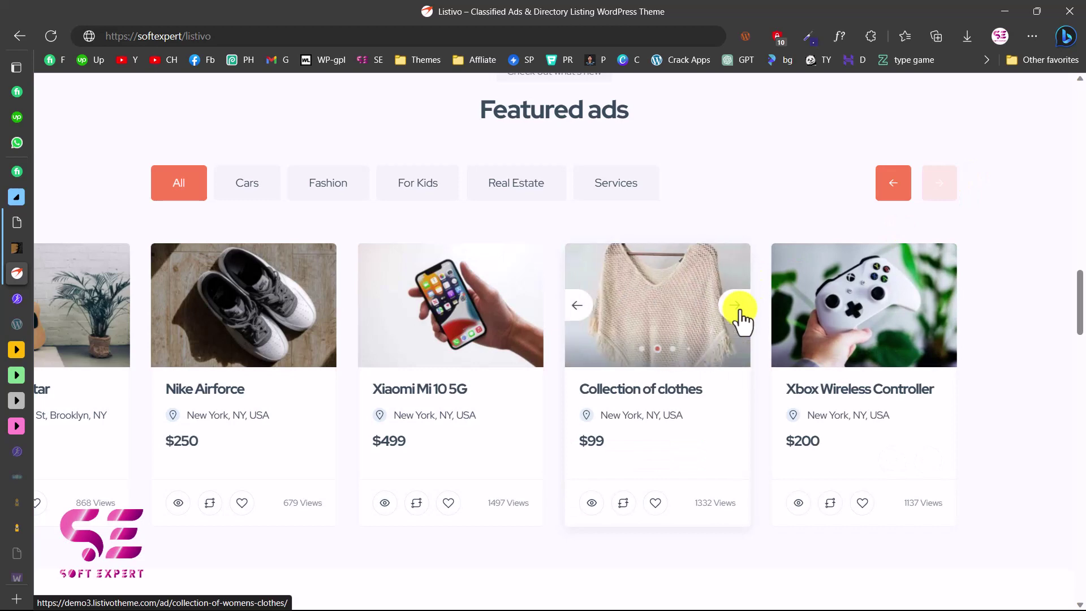
pyautogui.click(739, 308)
# - Look at the search engine section, then return to the start of the homepage and view the header's submenus
pyautogui.scroll(-8, 739, 309)
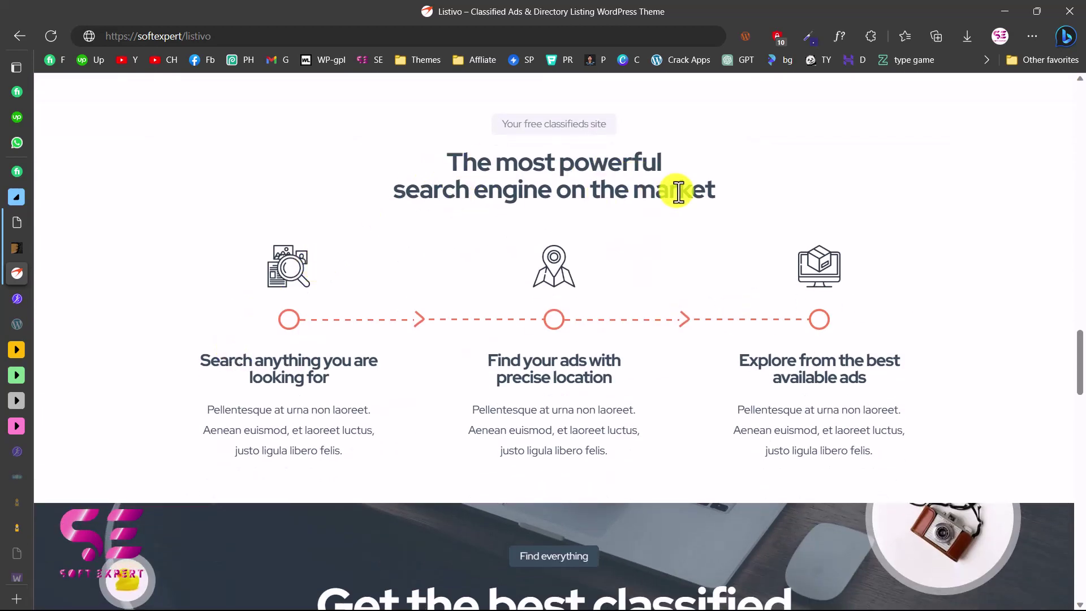
pyautogui.scroll(15, 170, 226)
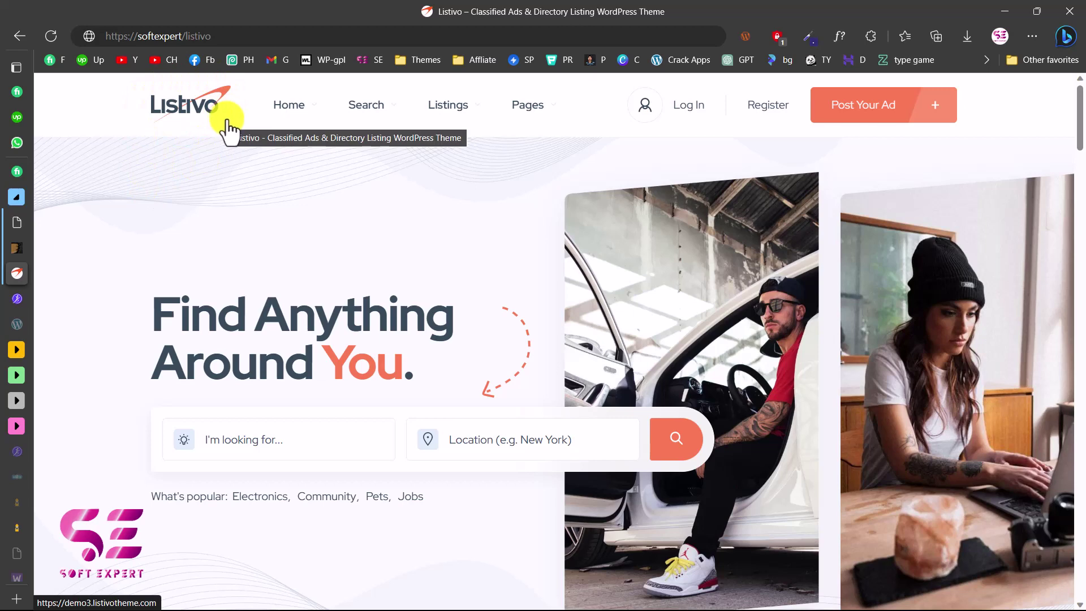
pyautogui.moveTo(447, 110)
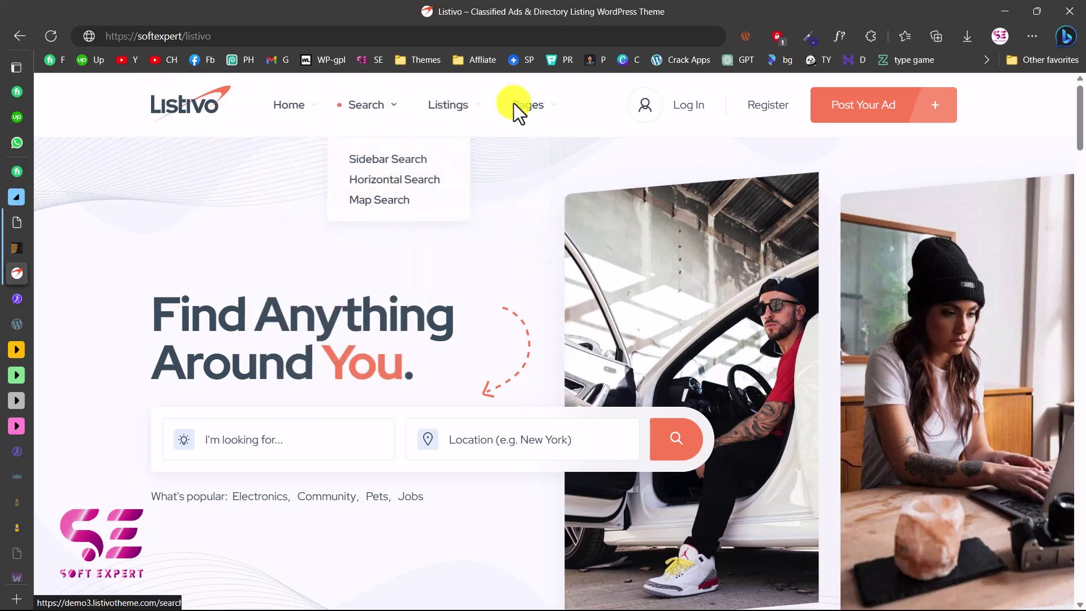
pyautogui.moveTo(516, 104)
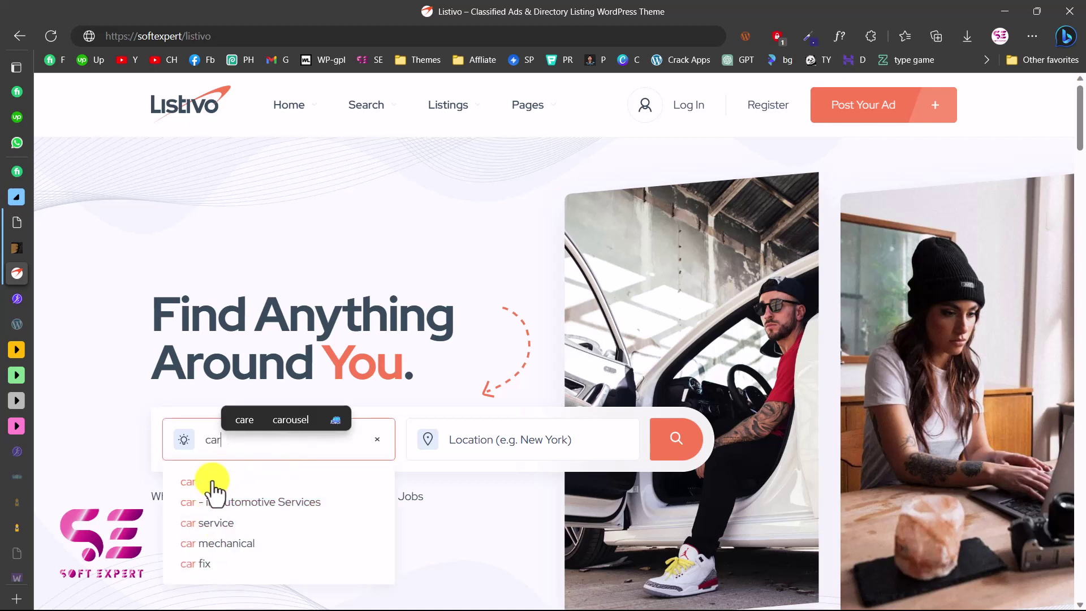
# - Show the location field's suggestions in the search form and dismiss them
pyautogui.click(529, 439)
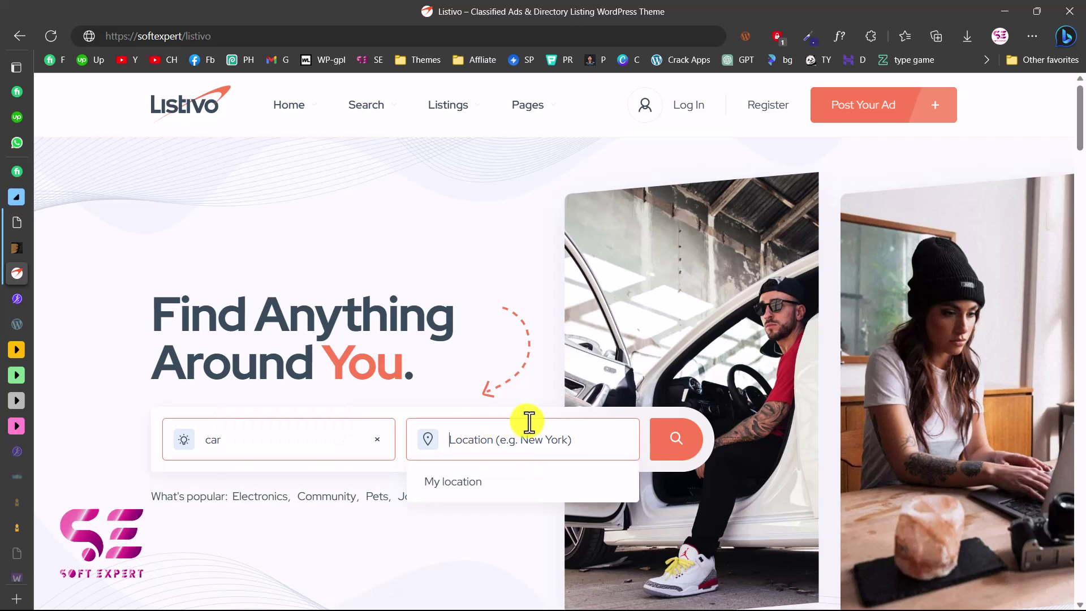
pyautogui.click(419, 388)
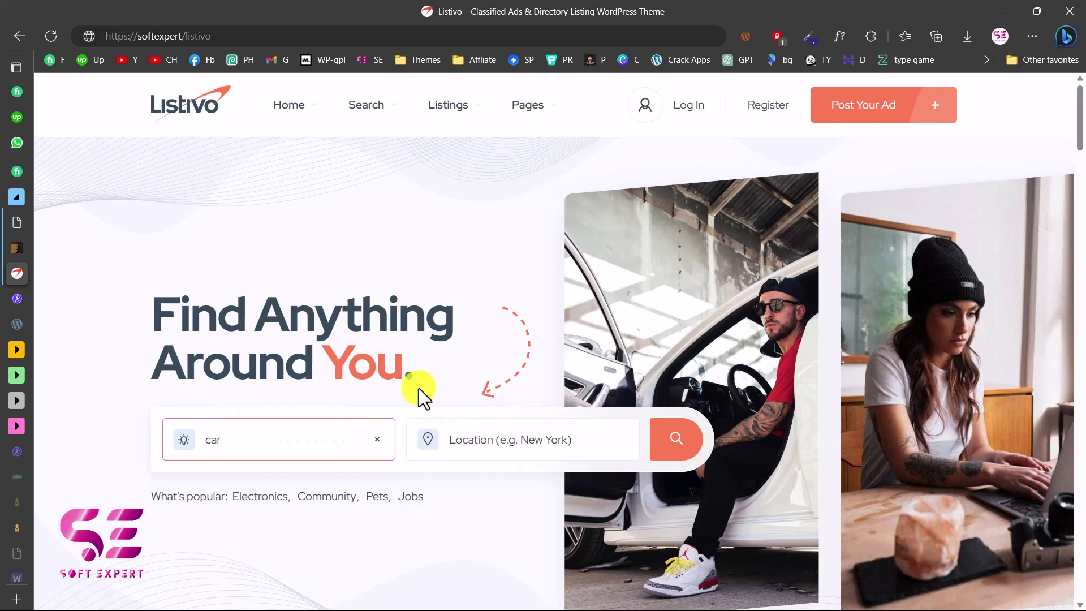
# - Review the category icons, the Discover more categories and the first Featured ads cards on the homepage
pyautogui.scroll(-8, 418, 388)
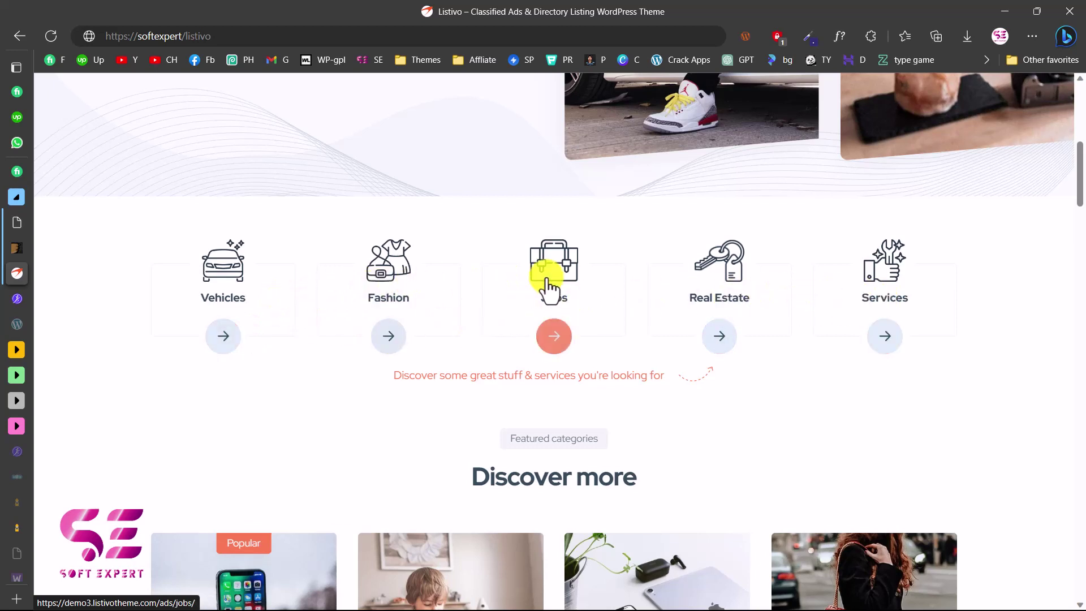
pyautogui.scroll(-5, 521, 249)
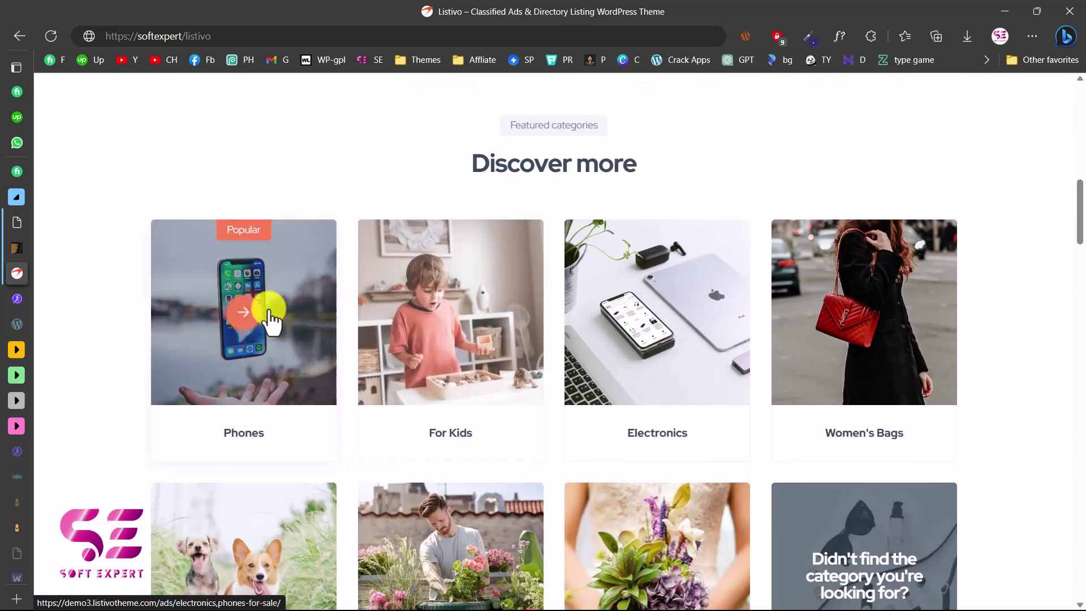
pyautogui.scroll(-3, 686, 358)
pyautogui.scroll(-10, 686, 355)
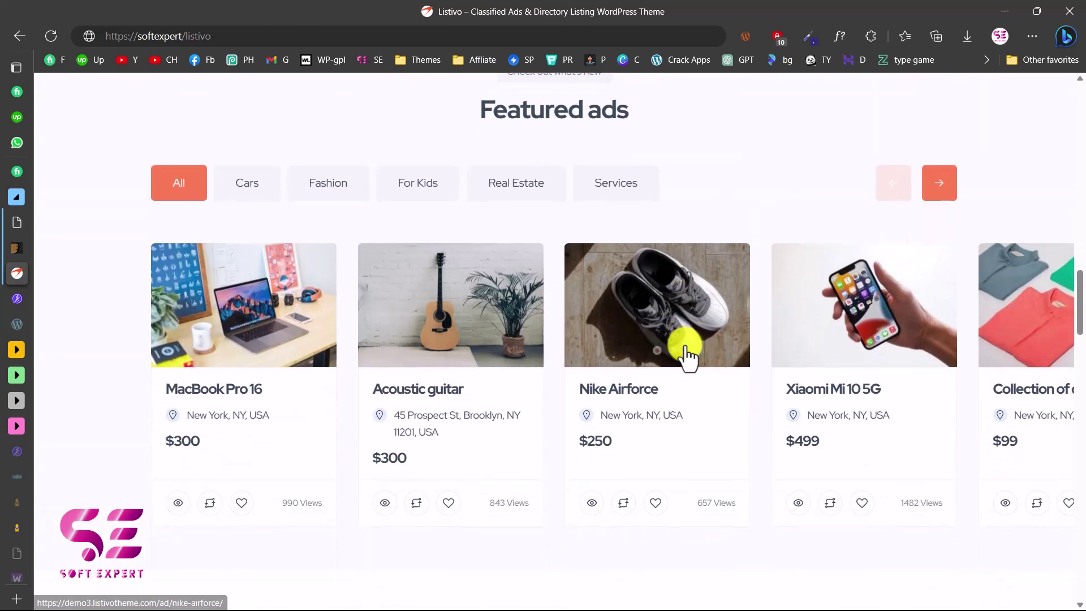
pyautogui.moveTo(334, 342)
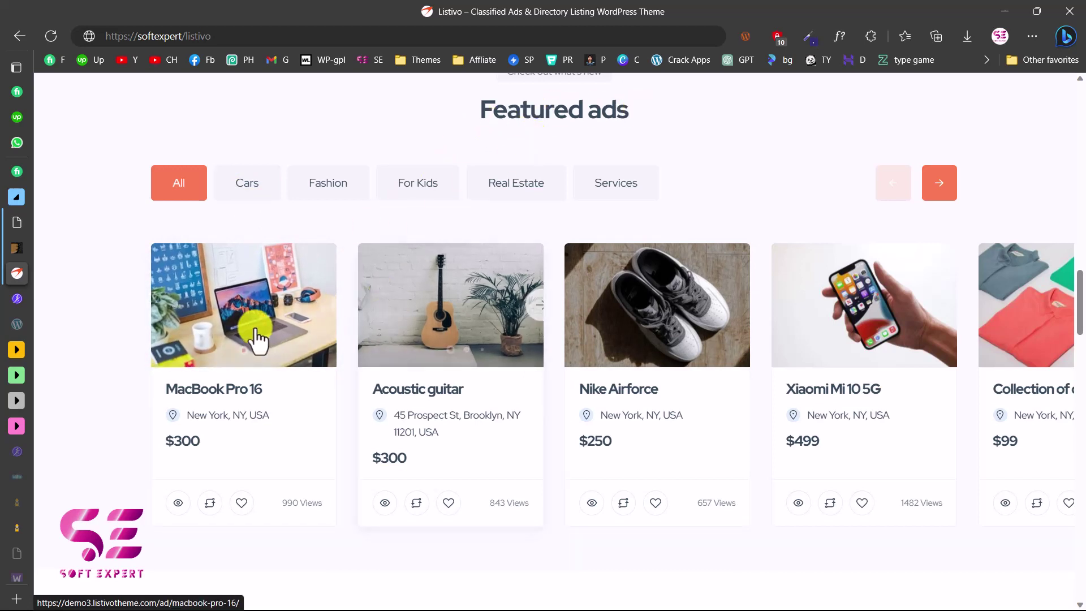
pyautogui.moveTo(528, 280)
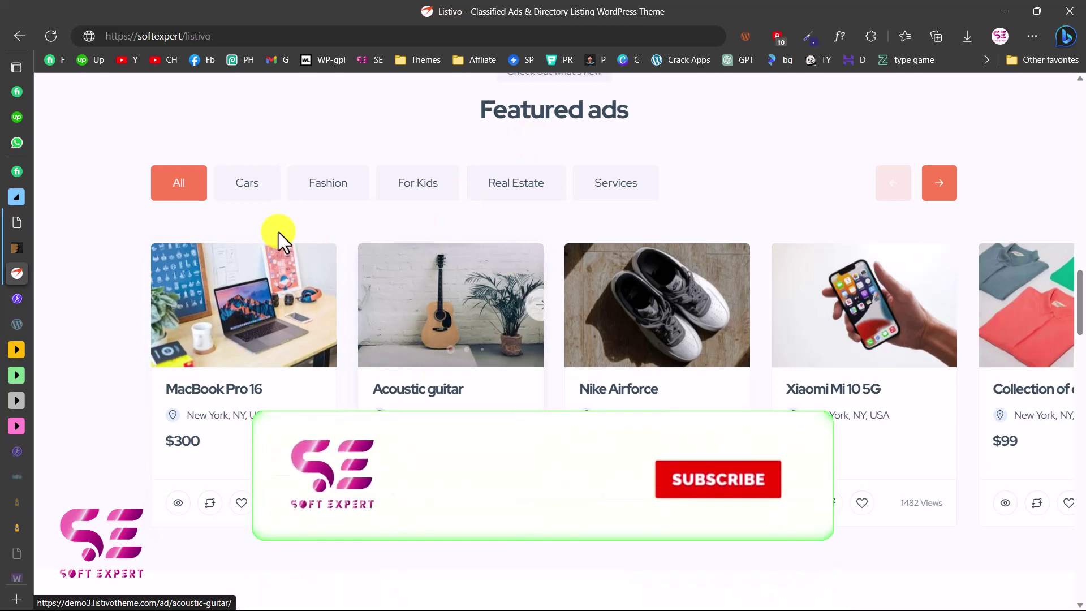
# - Show only the Cars featured ads, restore the All filter, and move the carousel two ads forward
pyautogui.click(245, 189)
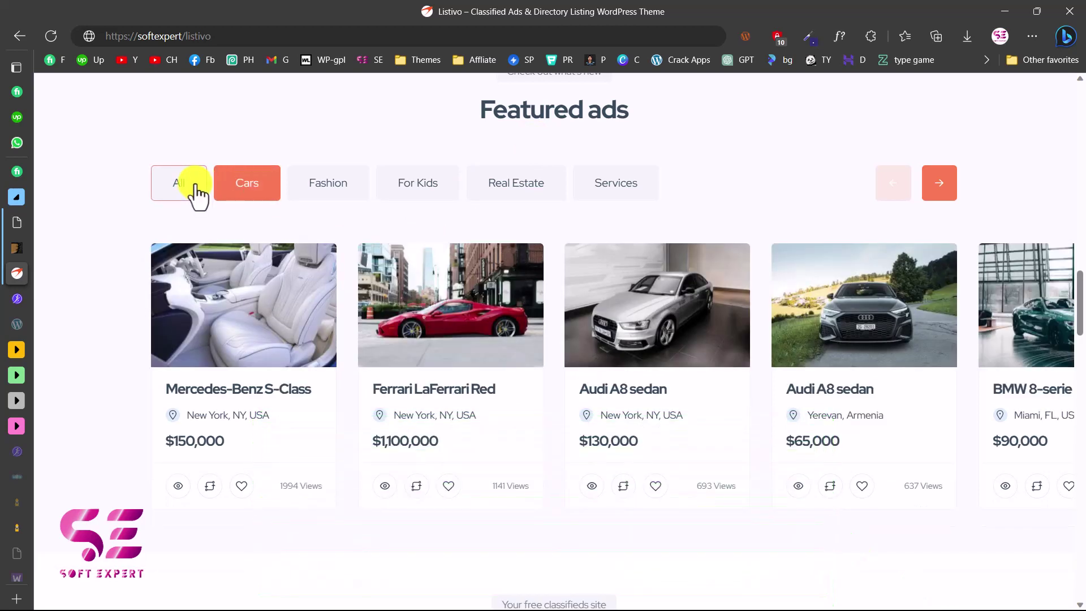
pyautogui.click(194, 188)
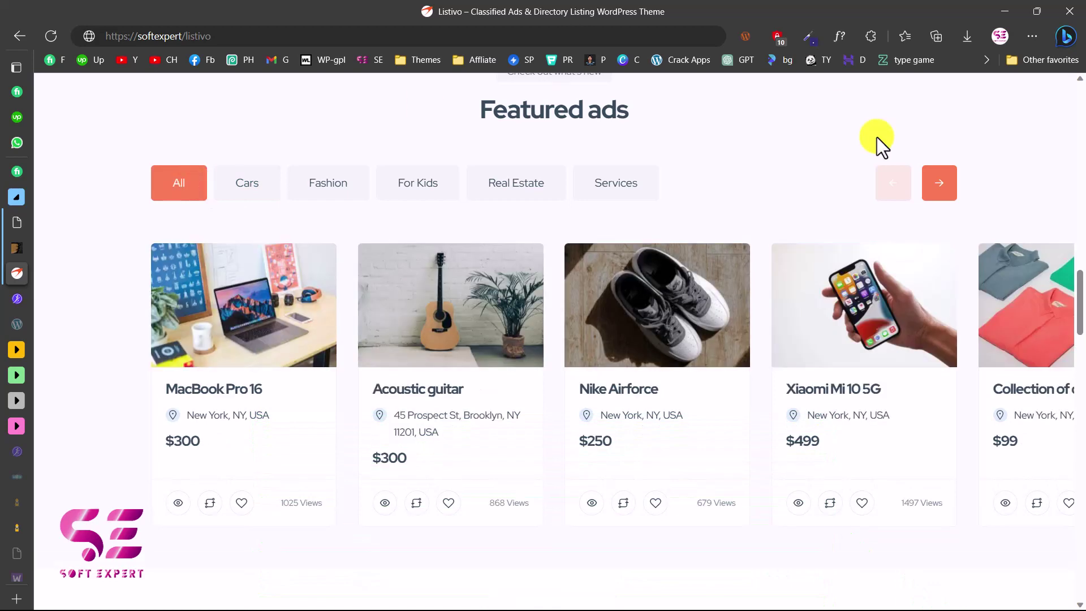
pyautogui.click(941, 187)
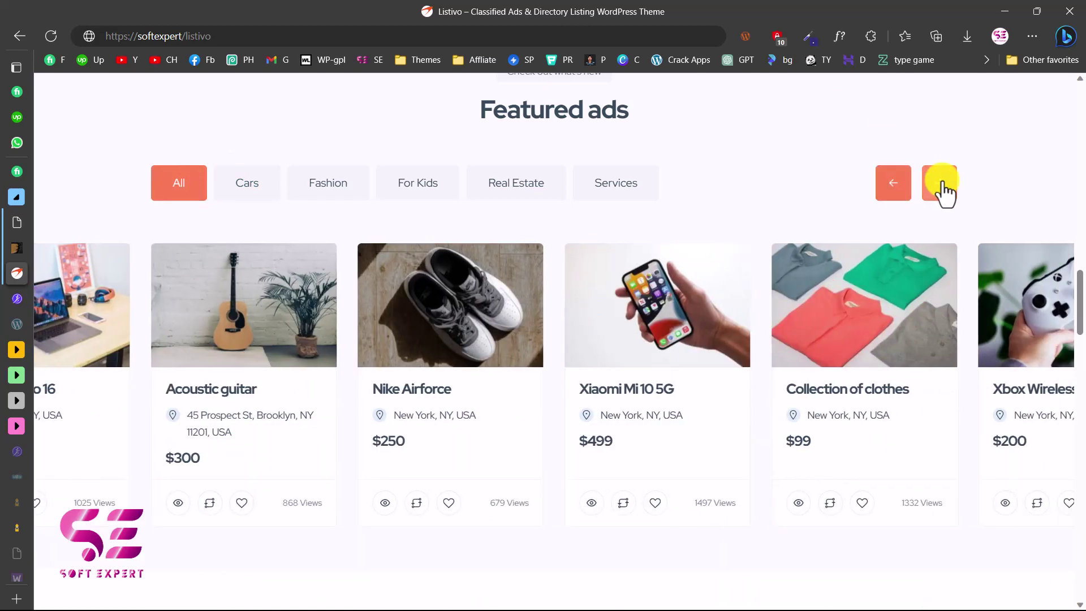
pyautogui.click(941, 186)
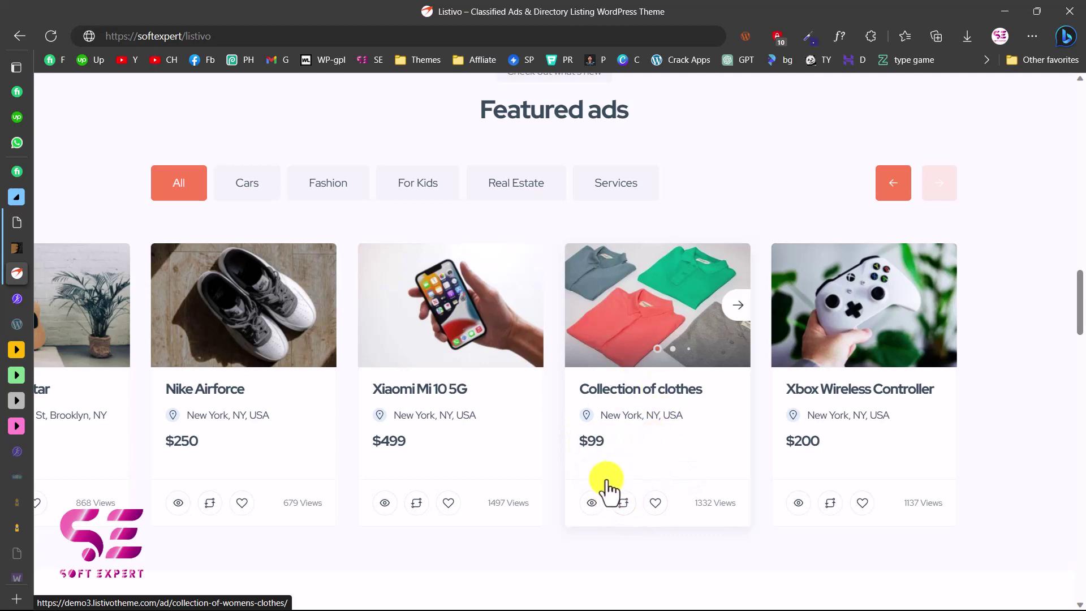
# - Open the Collection of clothes quick view, browse its photos, close it, and page through the photos on the card
pyautogui.click(590, 502)
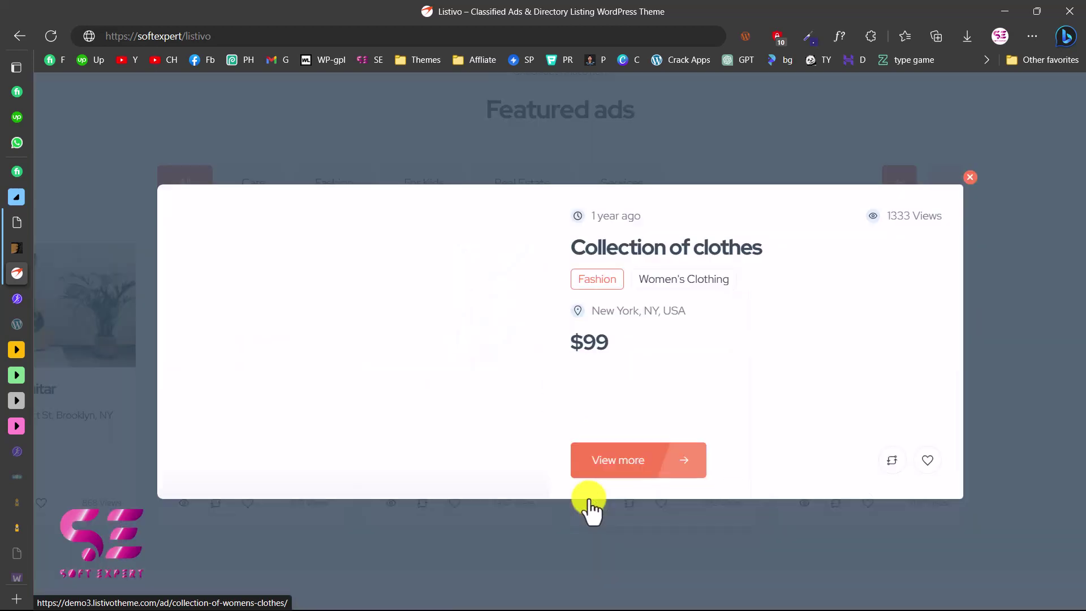
pyautogui.click(531, 342)
pyautogui.click(531, 342)
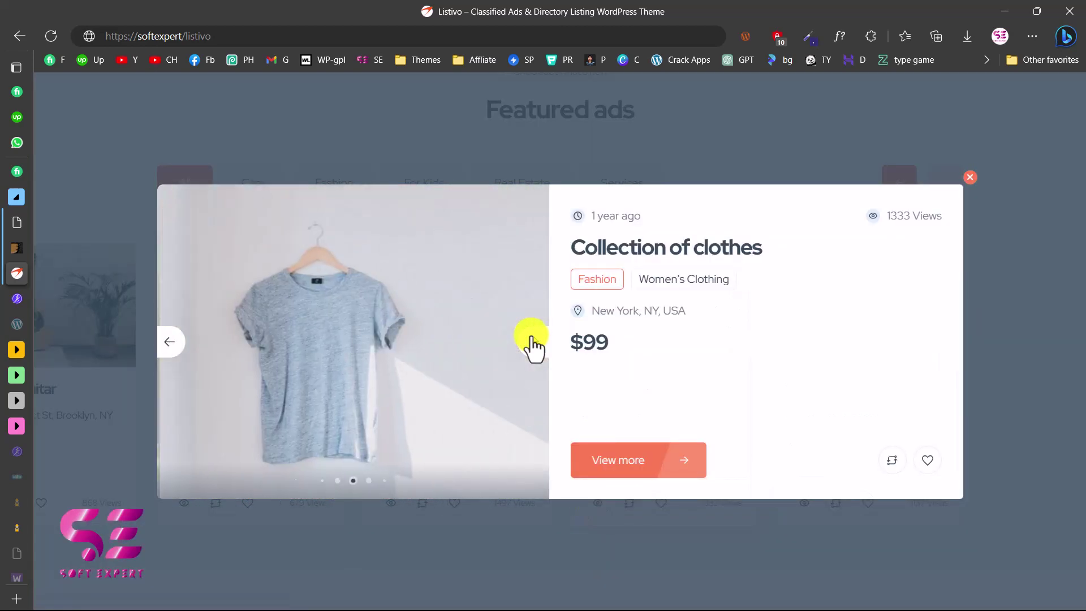
pyautogui.click(969, 177)
pyautogui.click(736, 309)
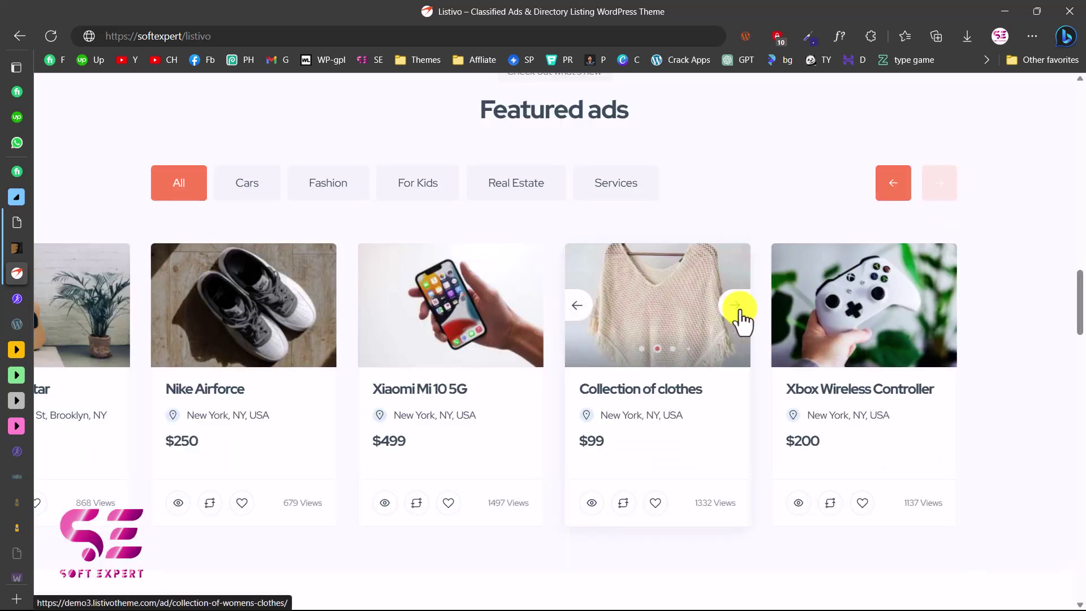
pyautogui.click(735, 308)
# - Read the three-step search engine section, starting with Search anything you are looking for, and continue to the Explore listings banner
pyautogui.scroll(-4, 739, 317)
pyautogui.scroll(-4, 741, 317)
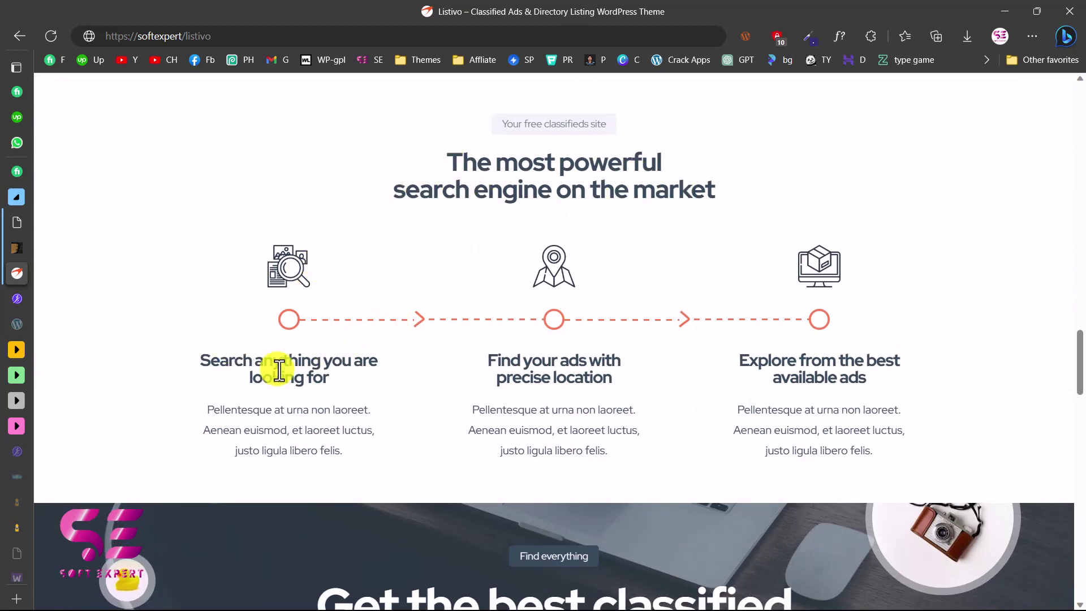
pyautogui.moveTo(205, 365); pyautogui.dragTo(328, 371)
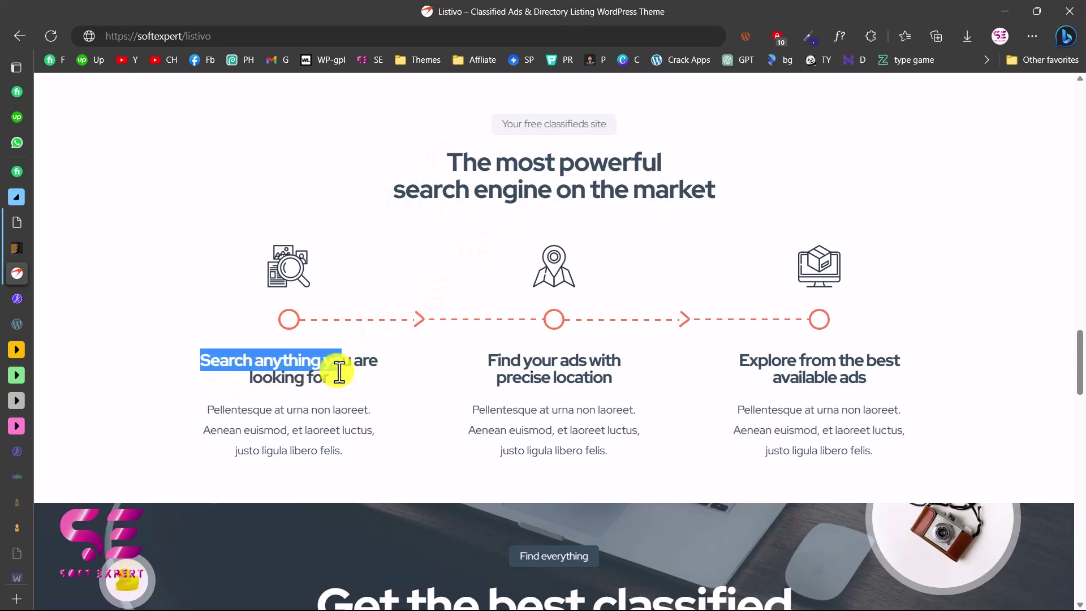
pyautogui.click(335, 377)
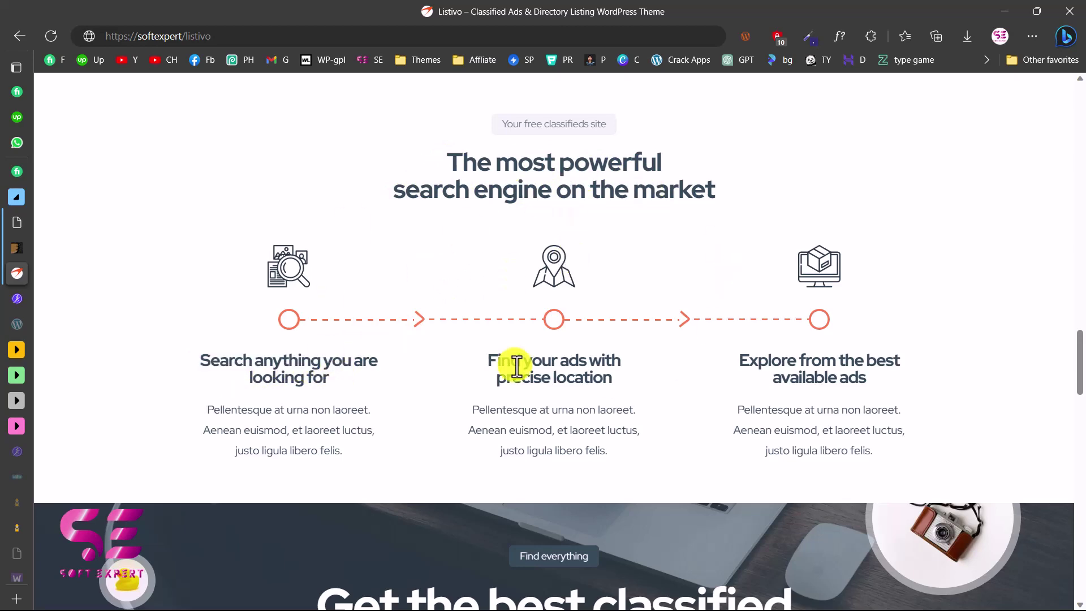
pyautogui.scroll(-6, 614, 356)
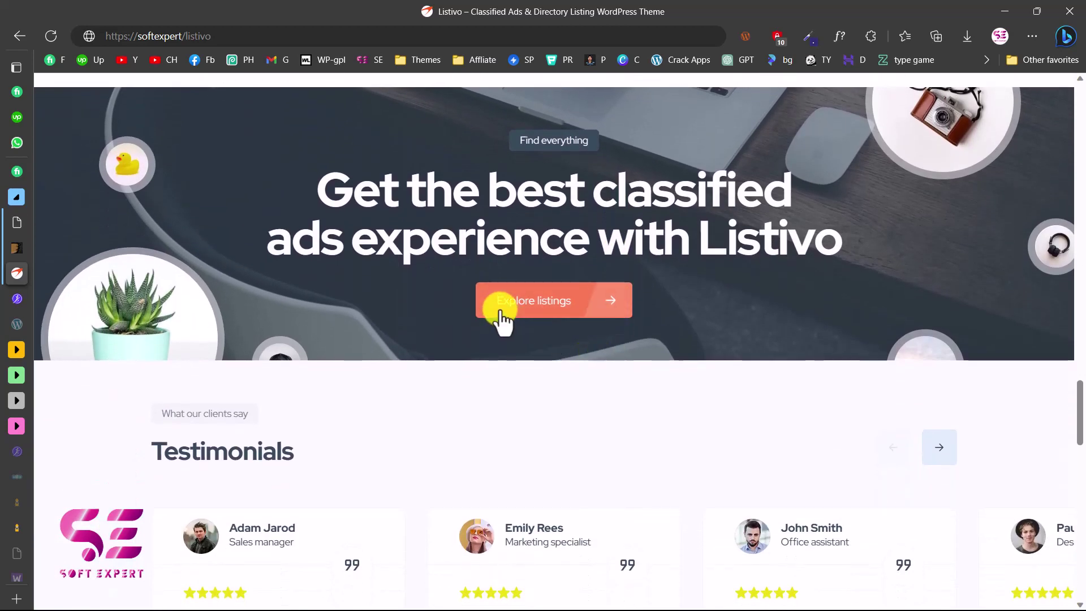
# - Advance the Testimonials carousel, and review the latest news cards, the newsletter sign-up and the footer
pyautogui.scroll(-4, 704, 303)
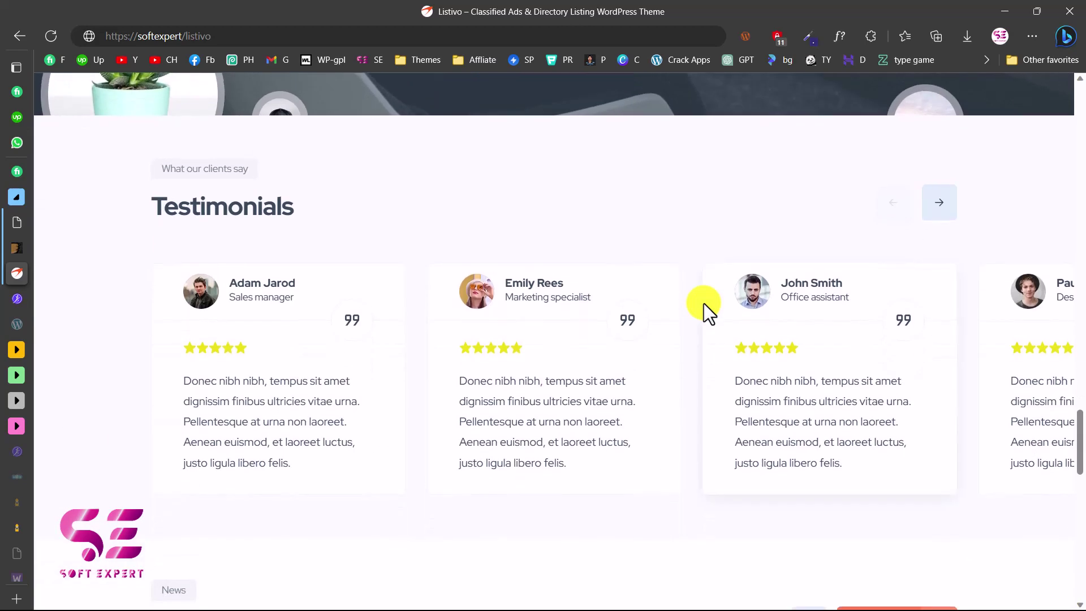
pyautogui.click(945, 203)
pyautogui.scroll(-9, 945, 213)
pyautogui.scroll(3, 945, 213)
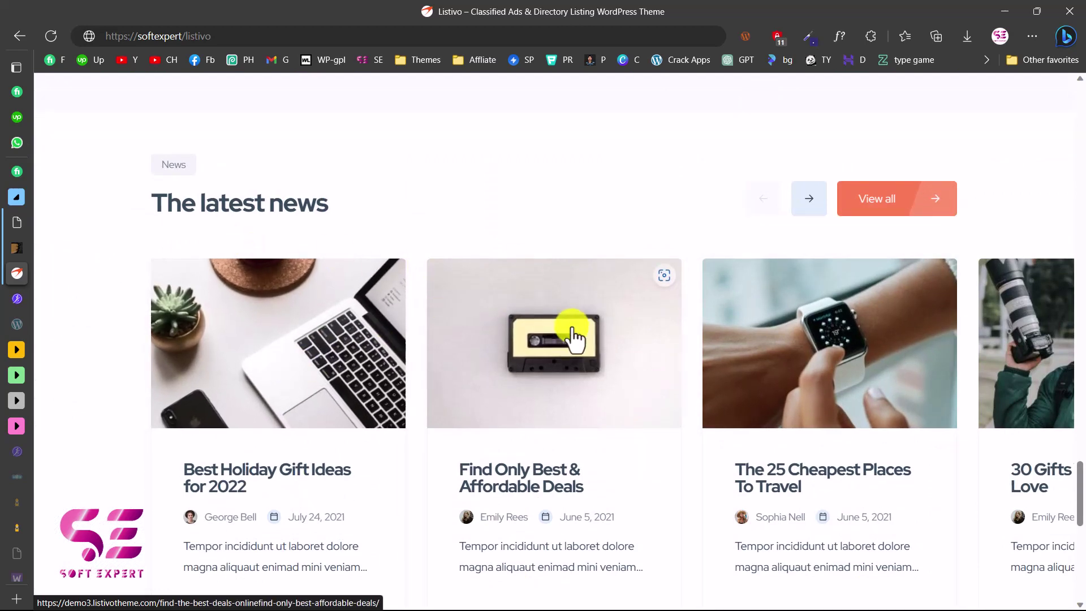
pyautogui.scroll(-7, 812, 340)
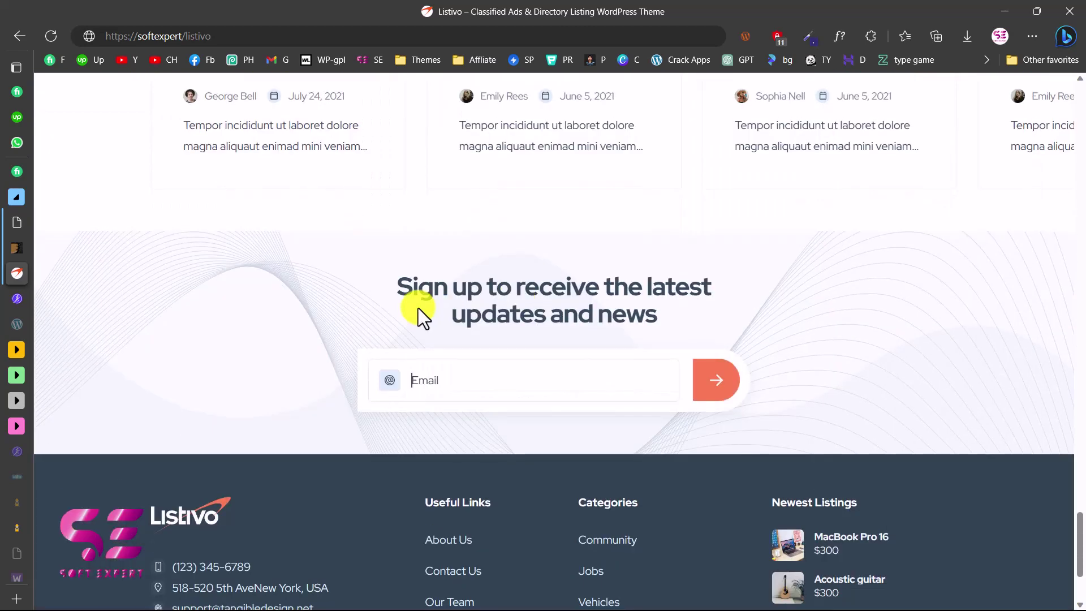
pyautogui.scroll(-3, 468, 368)
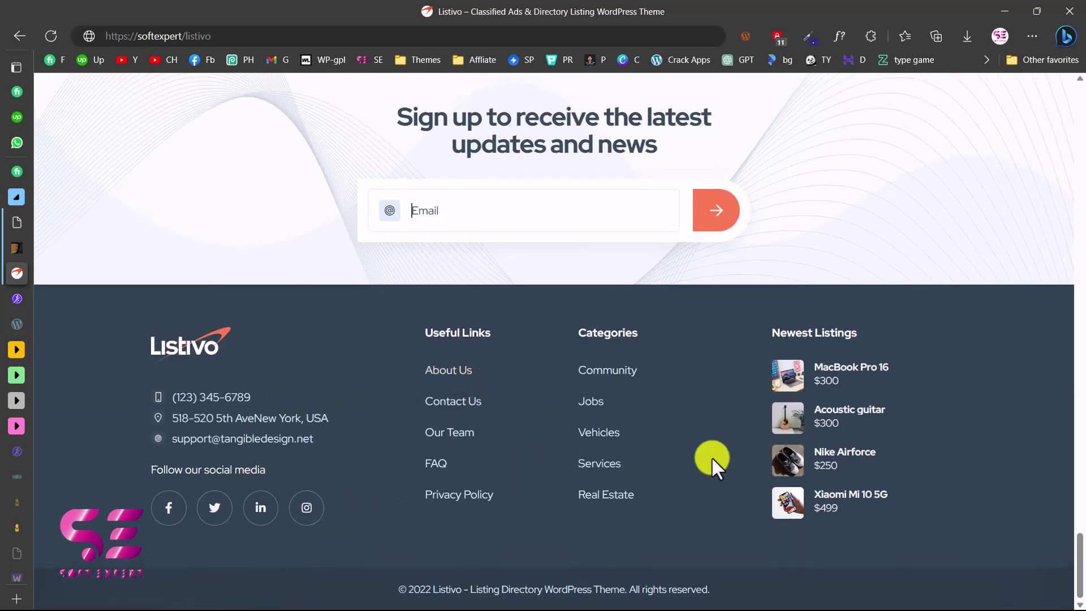
# - Open the Register page from the homepage header, review the registration form fields, and switch to the Login form
pyautogui.scroll(20, 711, 456)
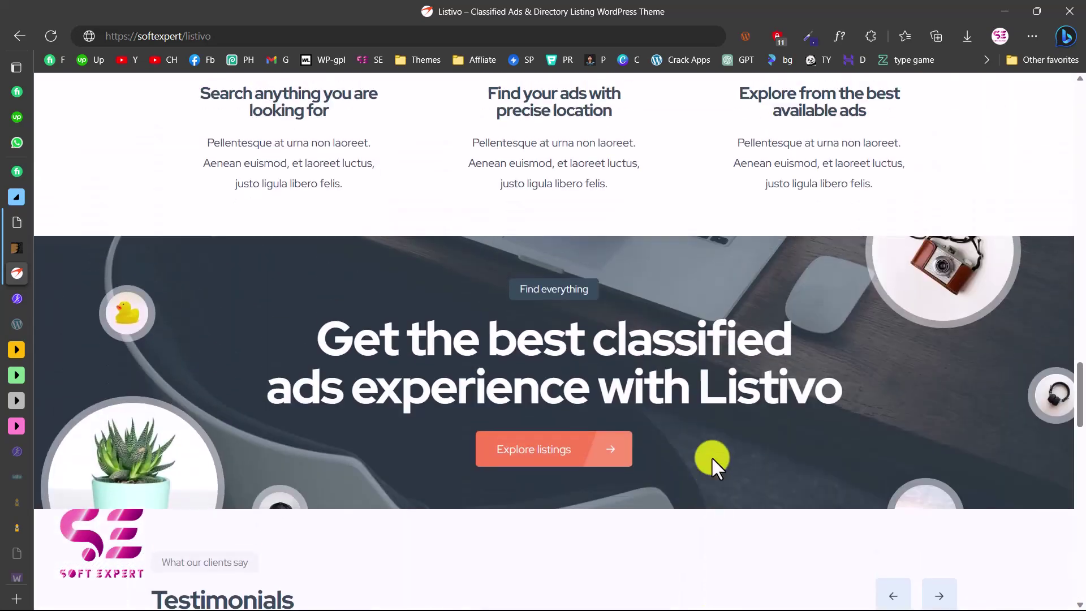
pyautogui.scroll(15, 711, 456)
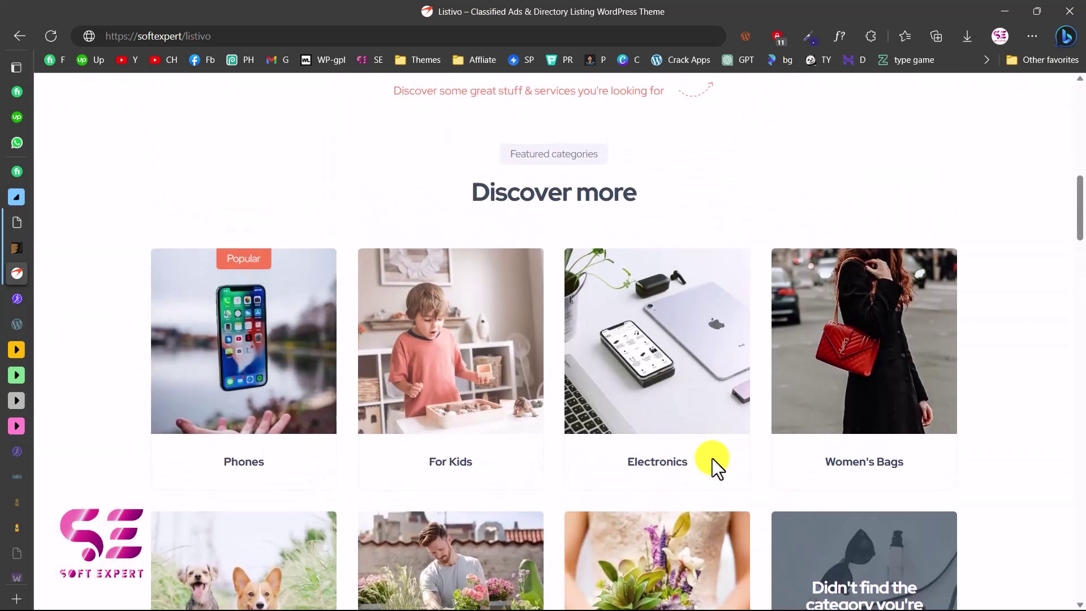
pyautogui.scroll(10, 711, 458)
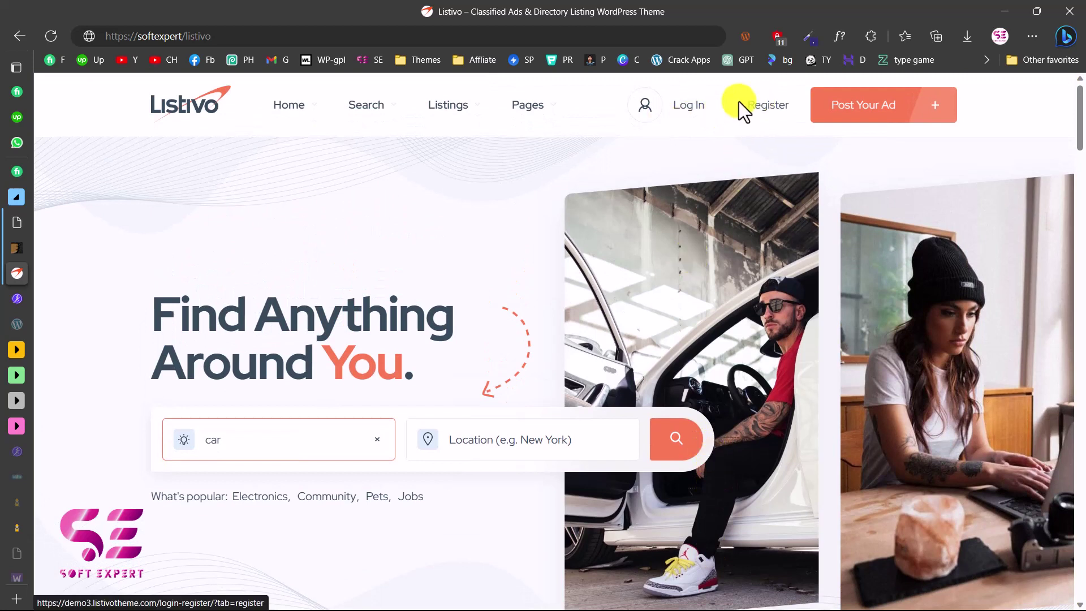
pyautogui.click(762, 105)
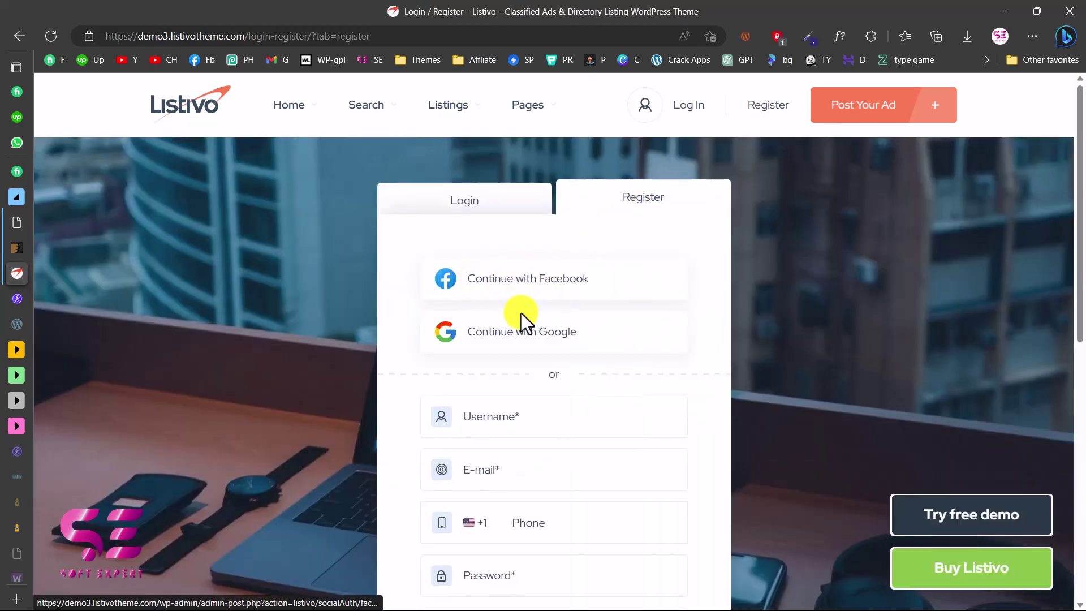
pyautogui.scroll(-3, 596, 388)
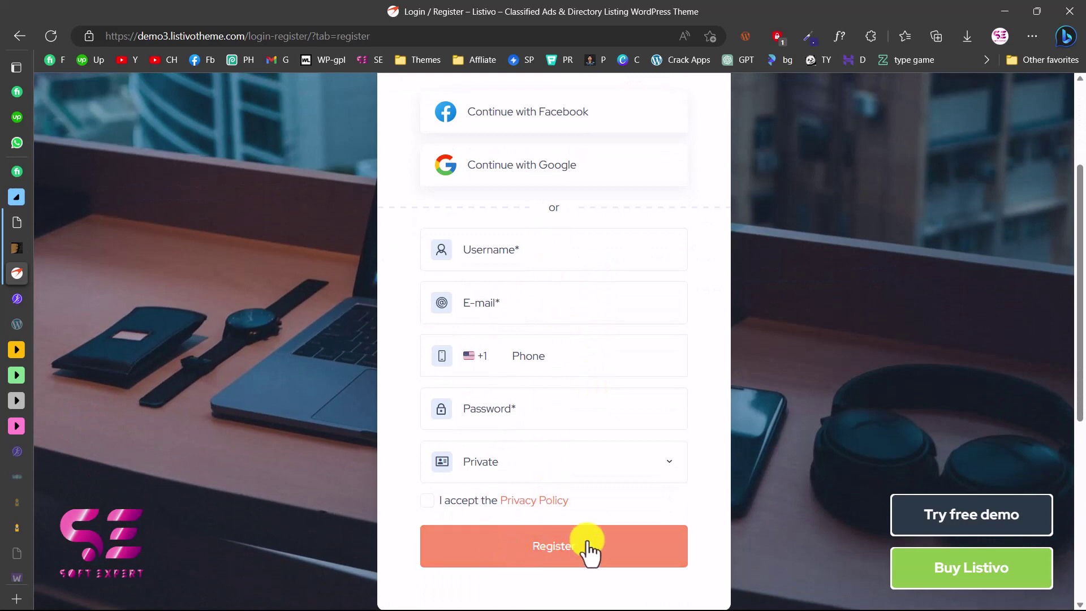
pyautogui.scroll(3, 582, 551)
pyautogui.click(454, 207)
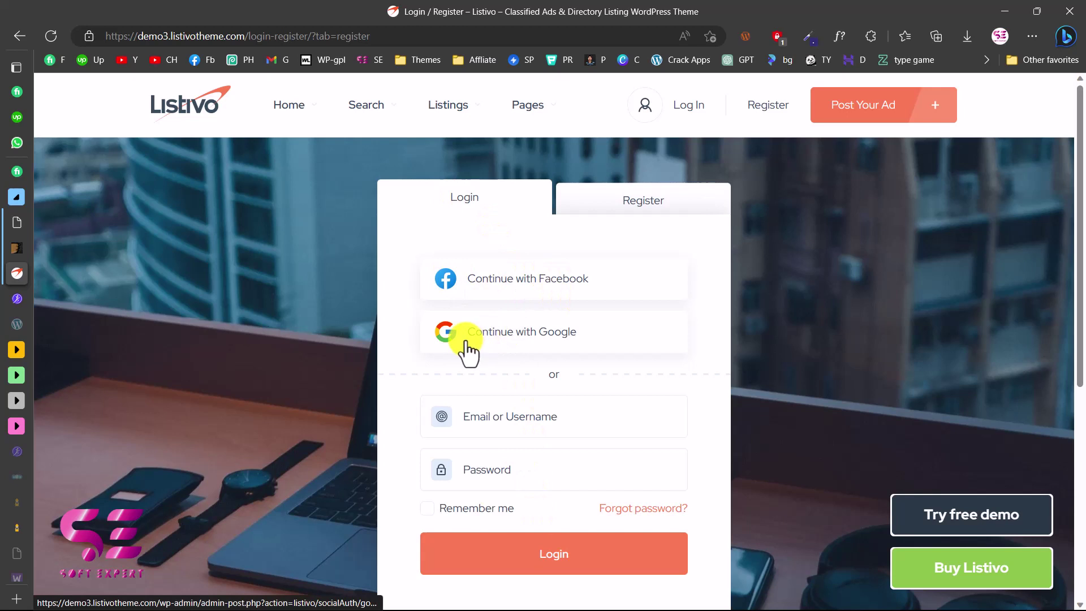
# - Open the Post Your Ad form and review its sections from General info through Description, Video and Gallery to the location map
pyautogui.click(871, 113)
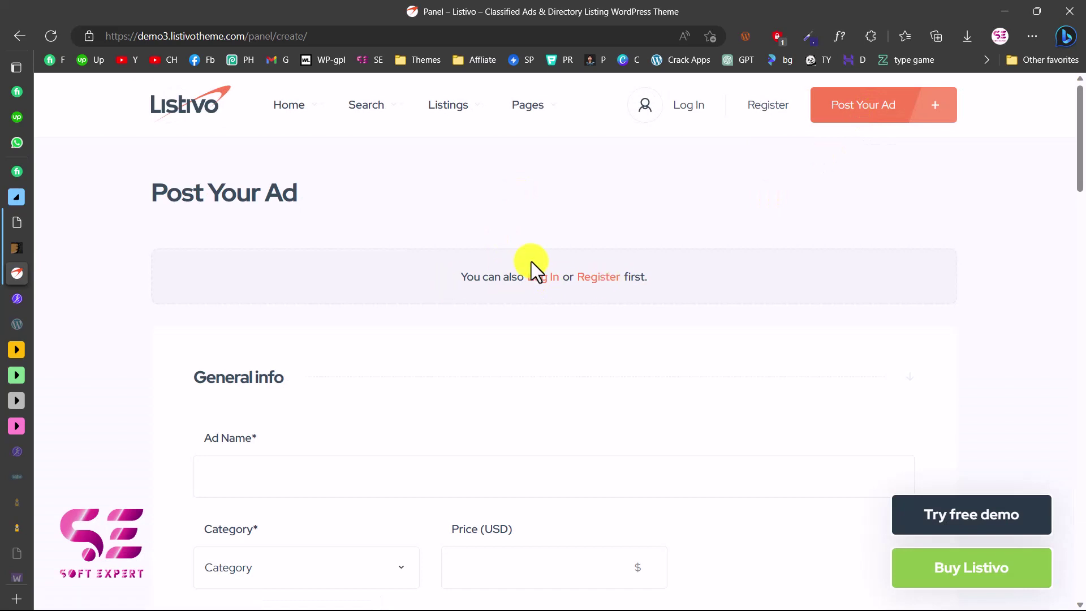
pyautogui.scroll(-4, 531, 270)
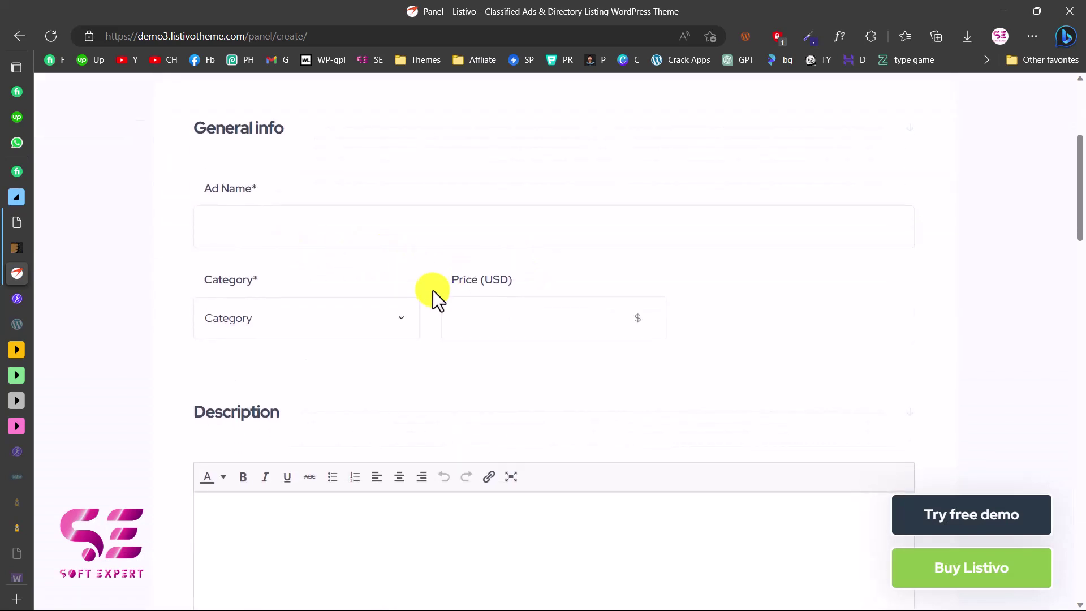
pyautogui.scroll(-10, 433, 290)
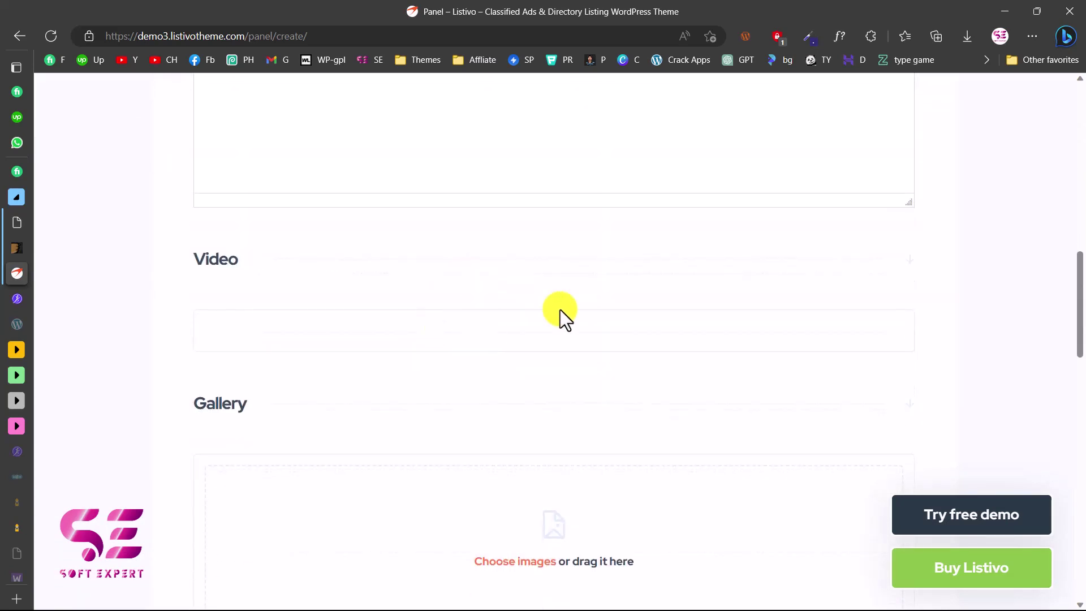
pyautogui.scroll(-15, 560, 310)
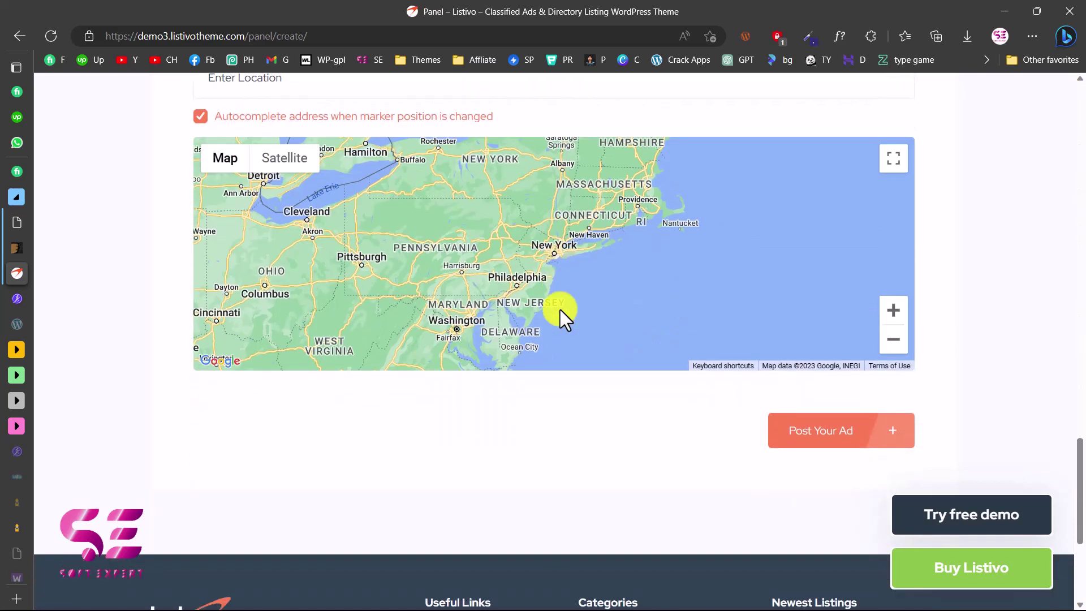
pyautogui.scroll(-5, 560, 310)
pyautogui.scroll(20, 560, 310)
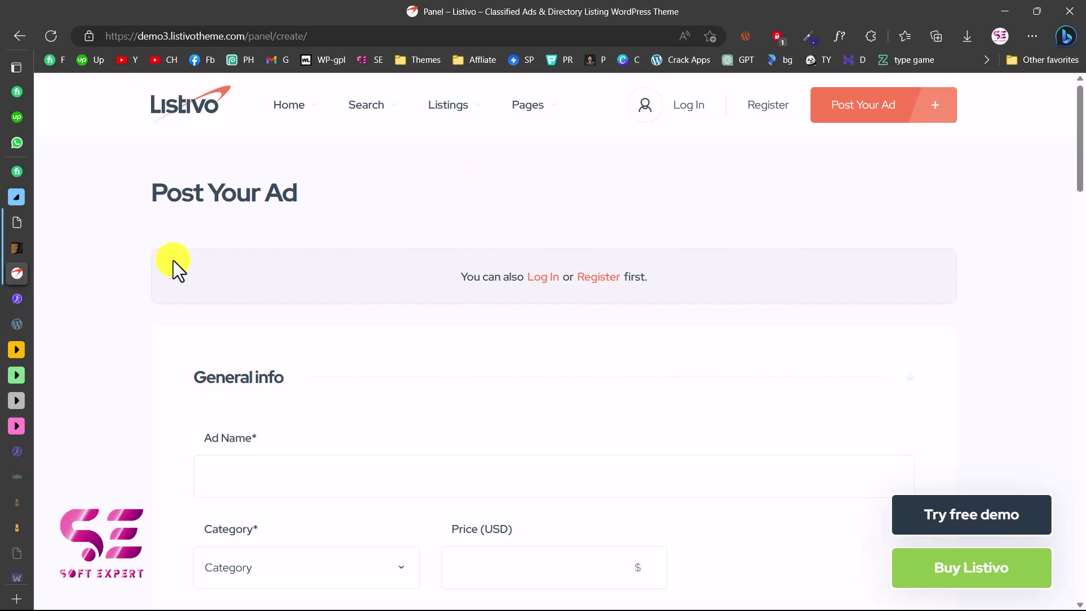
# - Switch to Listivo's ThemeForest item page and read its details down to the Prebuilt Websites section
pyautogui.hotkey('alt', 'Tab')
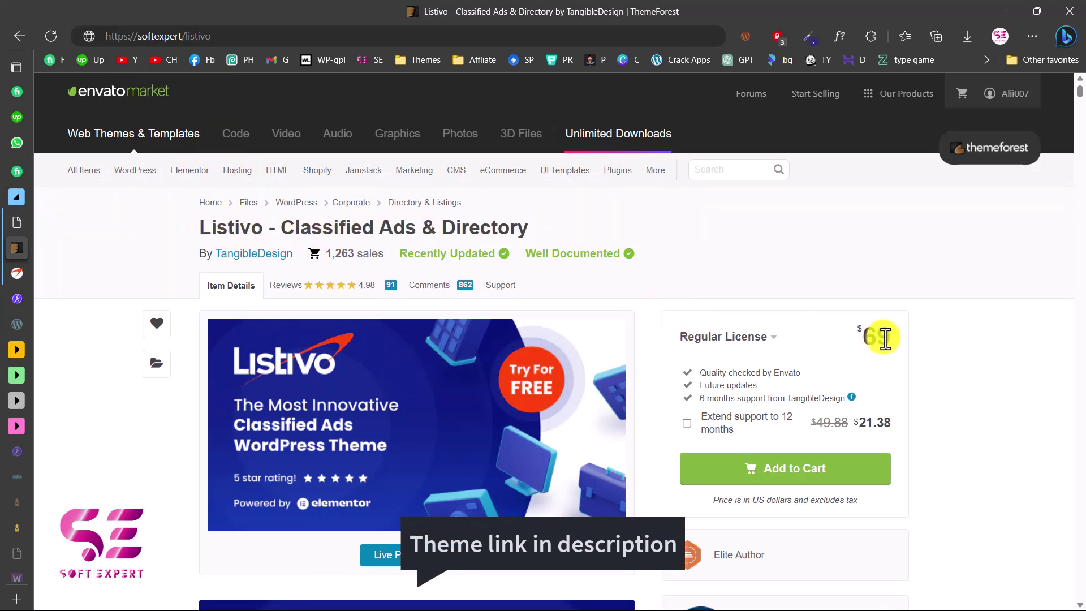
pyautogui.scroll(-10, 724, 399)
pyautogui.scroll(-15, 727, 400)
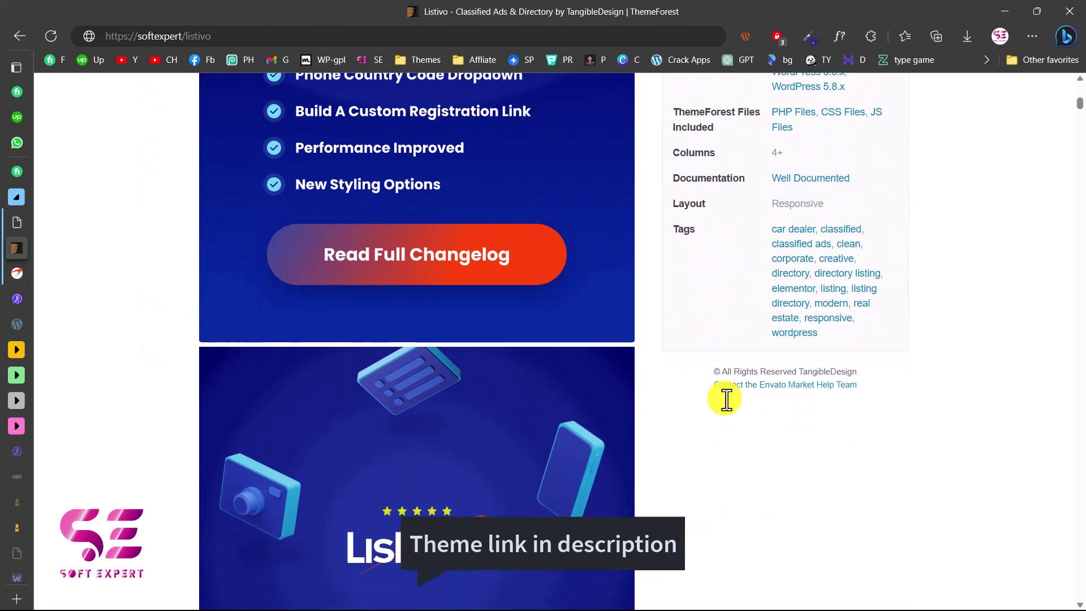
pyautogui.scroll(-10, 726, 399)
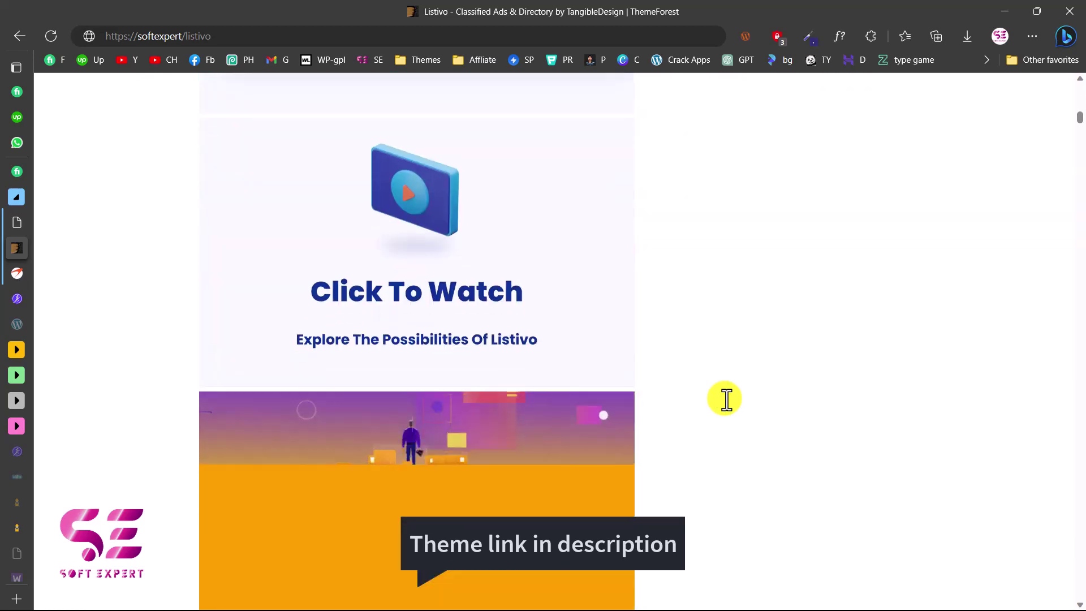
pyautogui.scroll(-5, 726, 400)
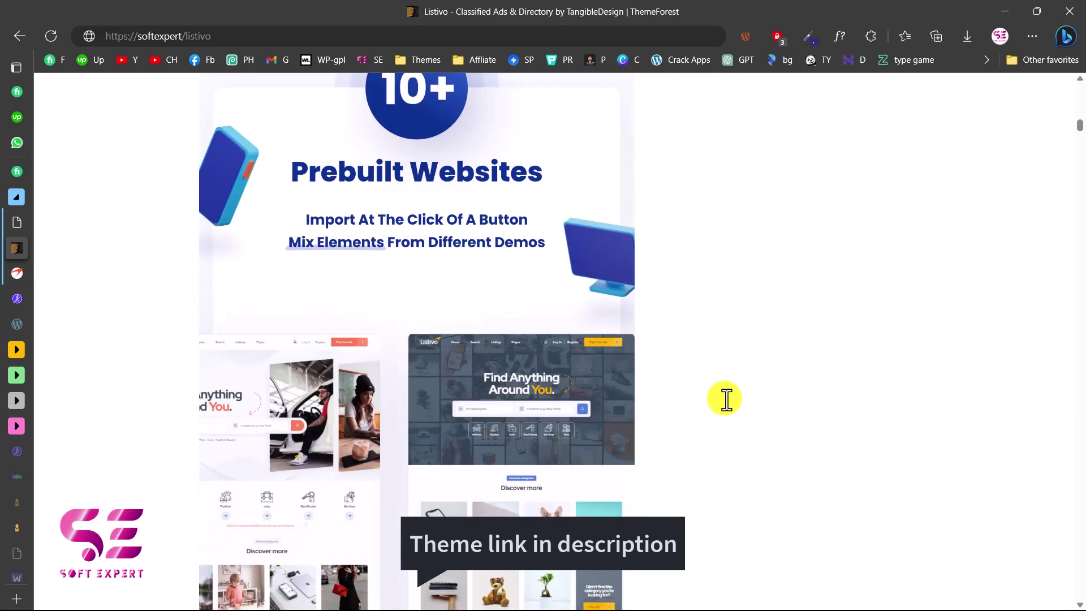
# - Look through the prebuilt website previews, from Modern and Classic to Automotive, and the test drive section below them
pyautogui.scroll(1, 448, 223)
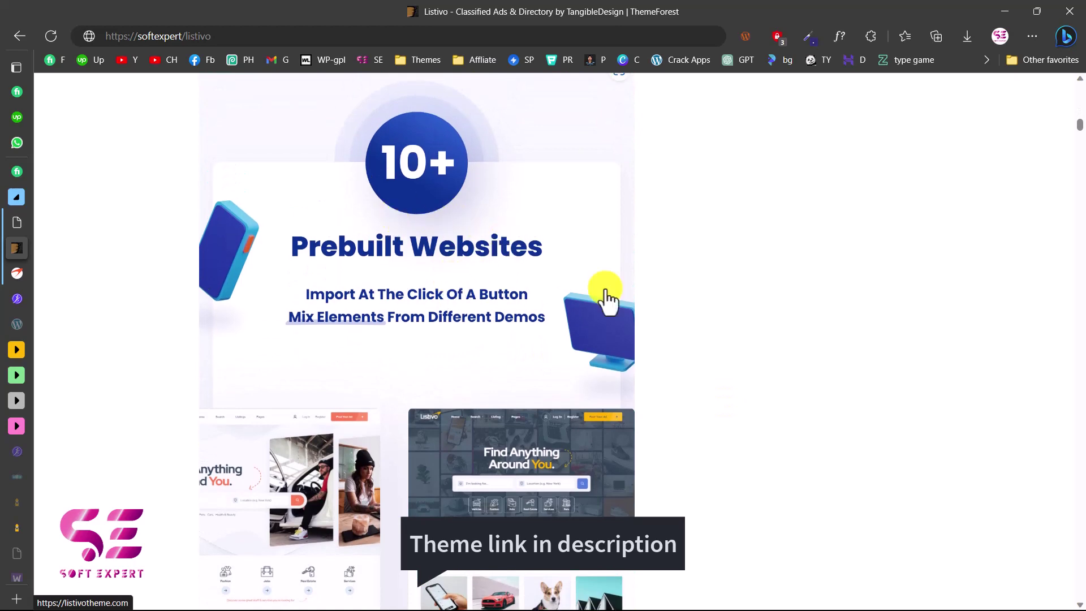
pyautogui.scroll(-4, 705, 357)
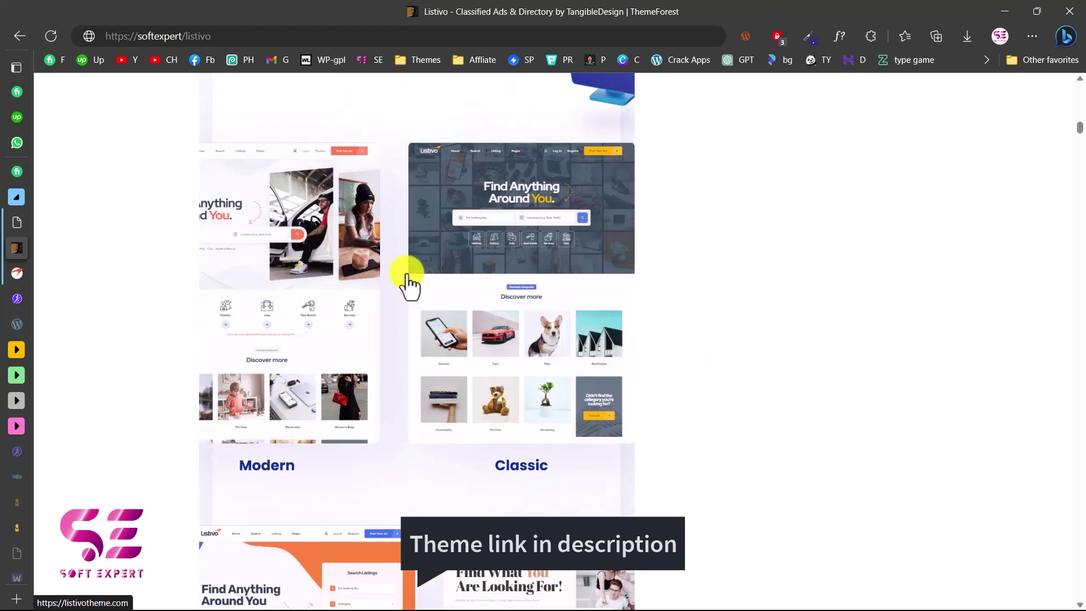
pyautogui.scroll(-10, 529, 284)
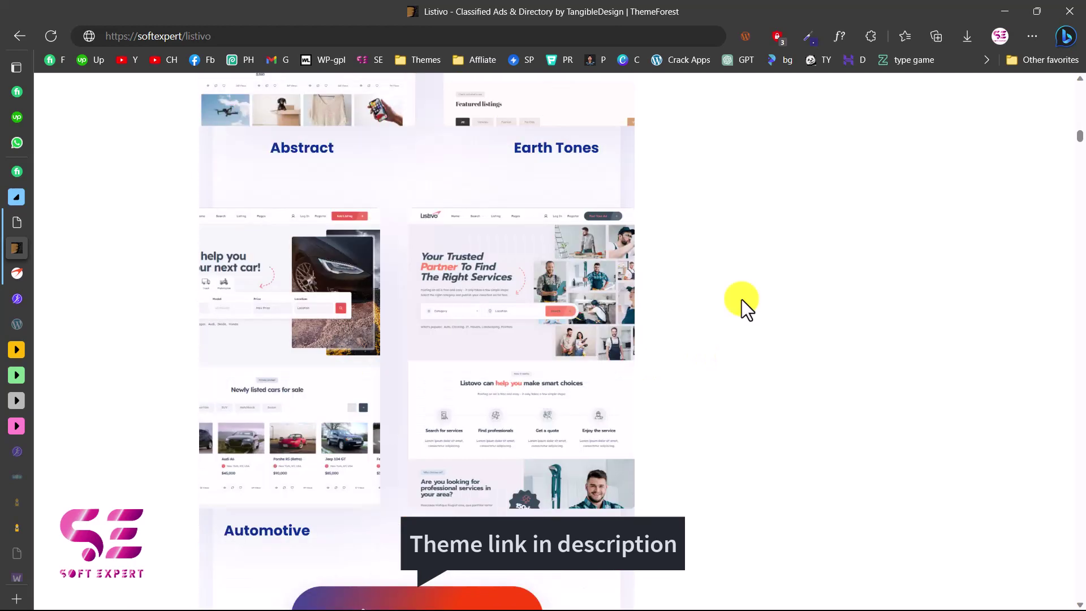
pyautogui.scroll(-12, 741, 299)
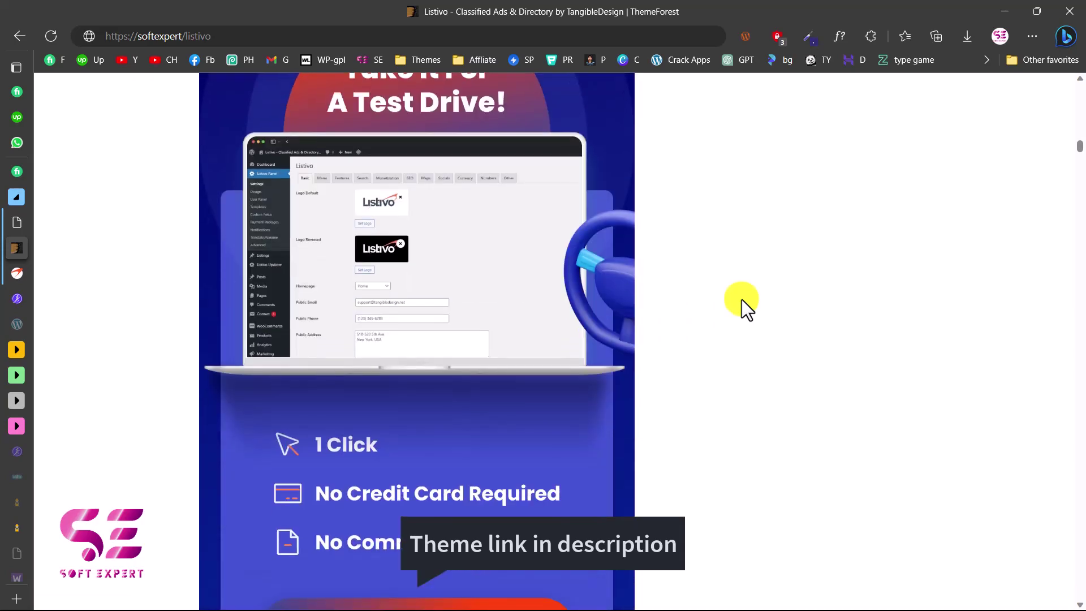
# - Add the Listivo theme with the Regular License to the cart and proceed to checkout
pyautogui.scroll(15, 741, 300)
pyautogui.scroll(15, 742, 300)
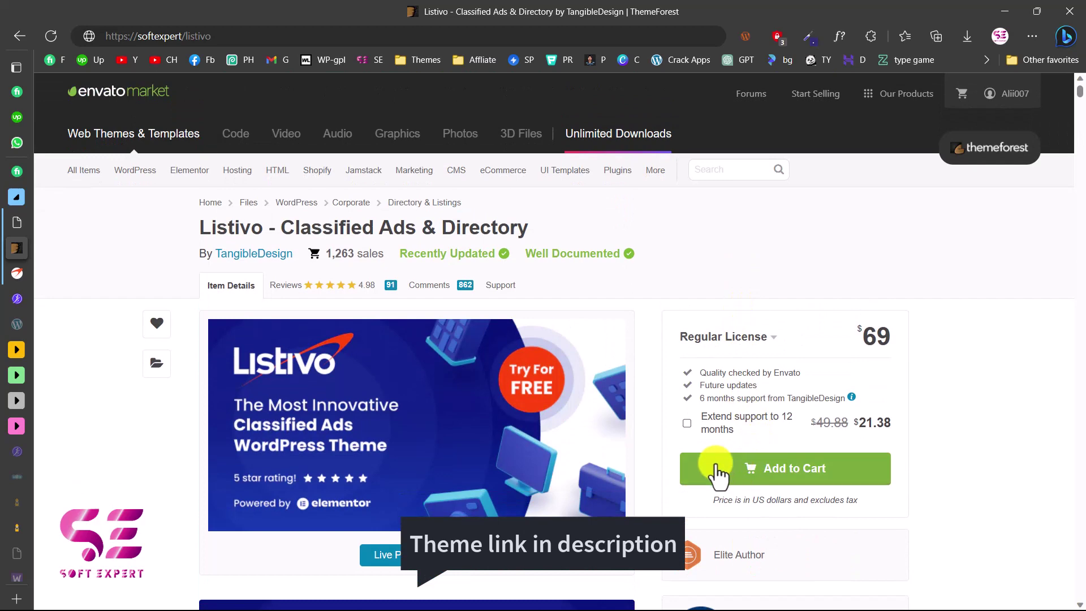
pyautogui.click(772, 481)
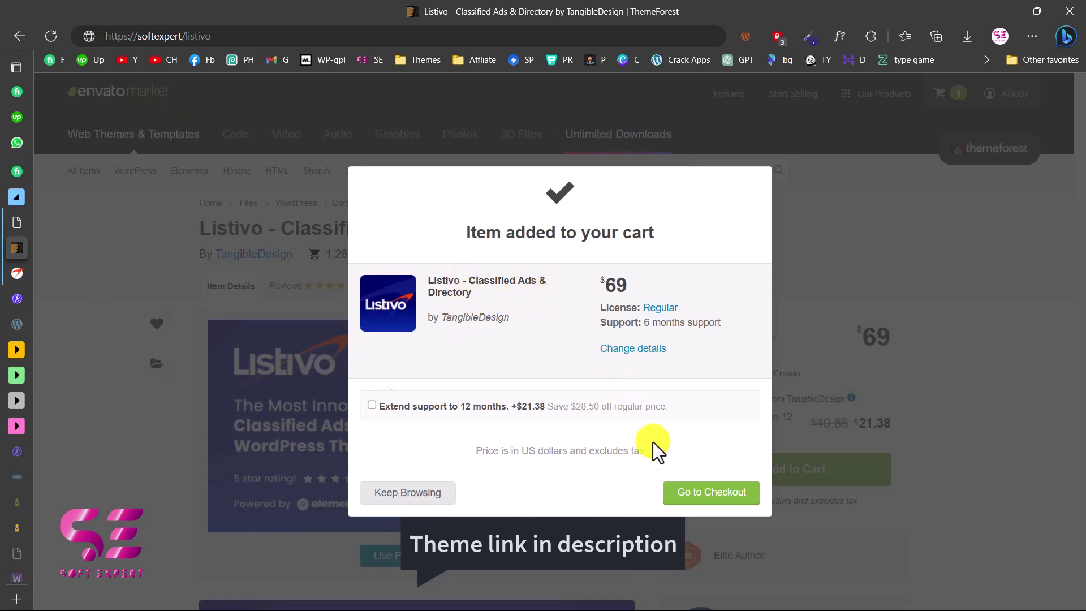
pyautogui.click(710, 496)
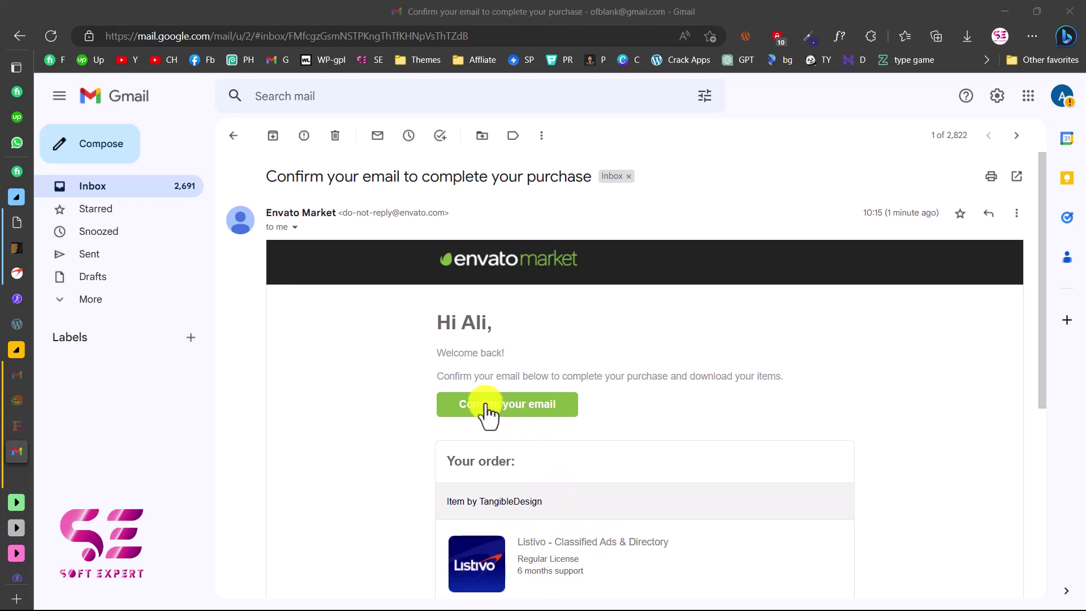
# - Confirm the purchase from the Envato Market email and download Listivo's installable WordPress file only
pyautogui.click(511, 407)
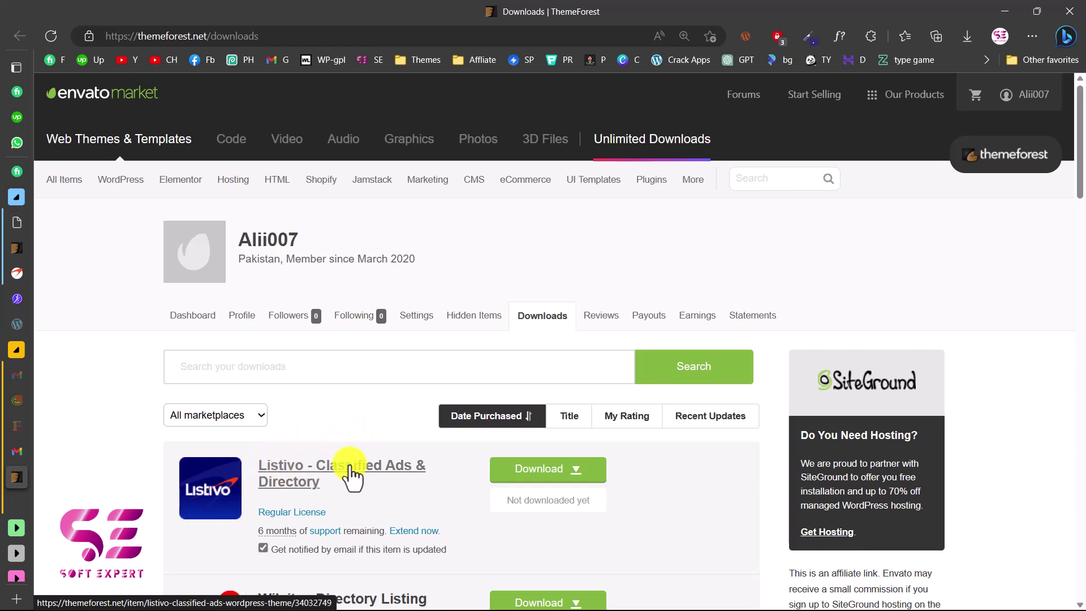
pyautogui.click(576, 474)
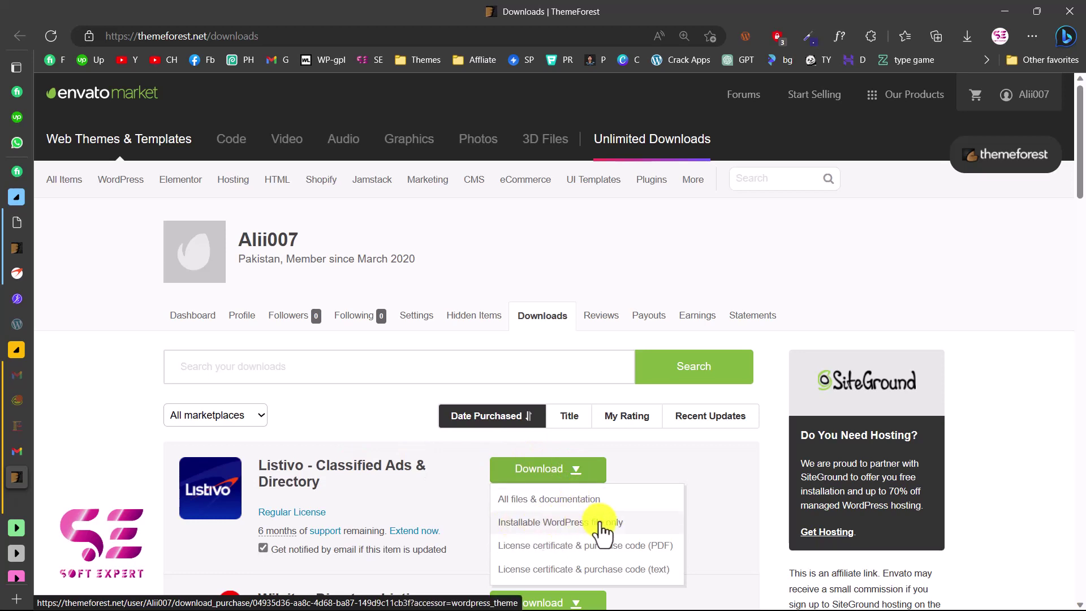
pyautogui.click(561, 528)
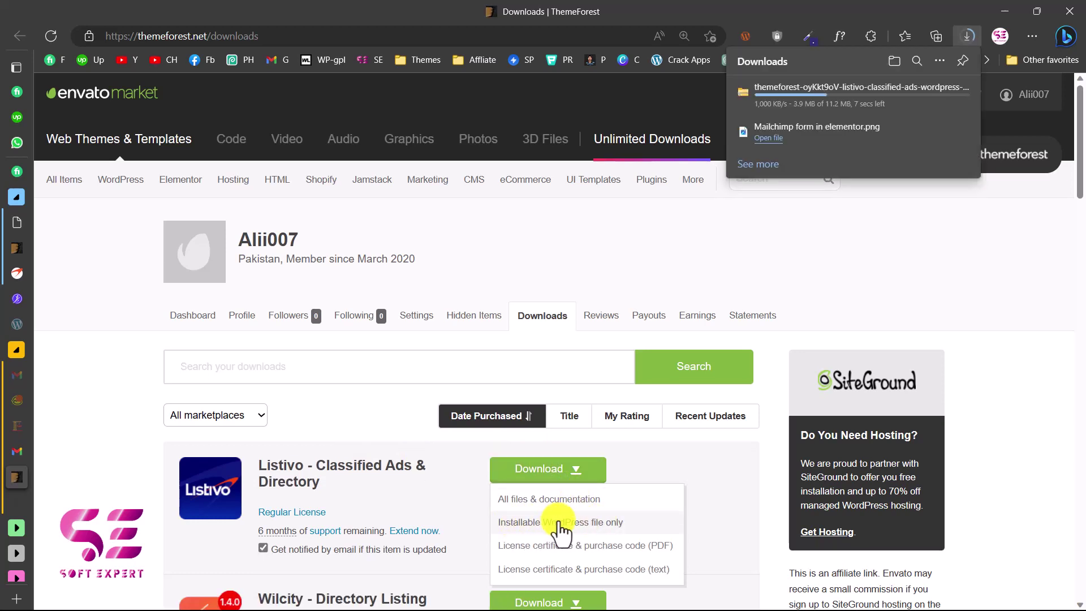
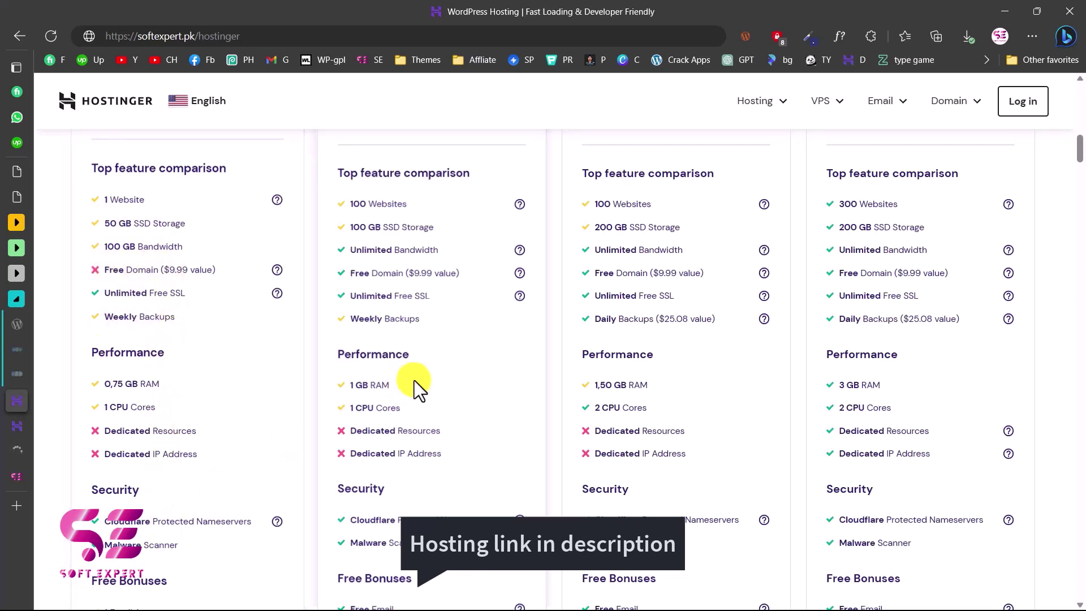
# - Compare the prices, performance, security, free bonuses and WordPress options of the four Hostinger WordPress hosting plans
pyautogui.scroll(1, 441, 373)
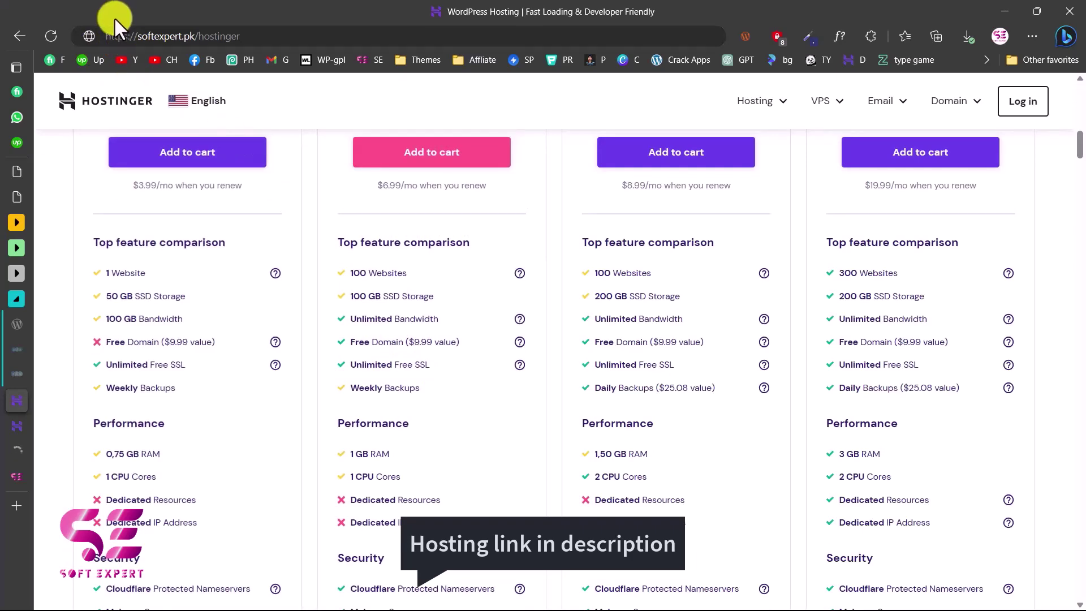
pyautogui.scroll(-2, 398, 335)
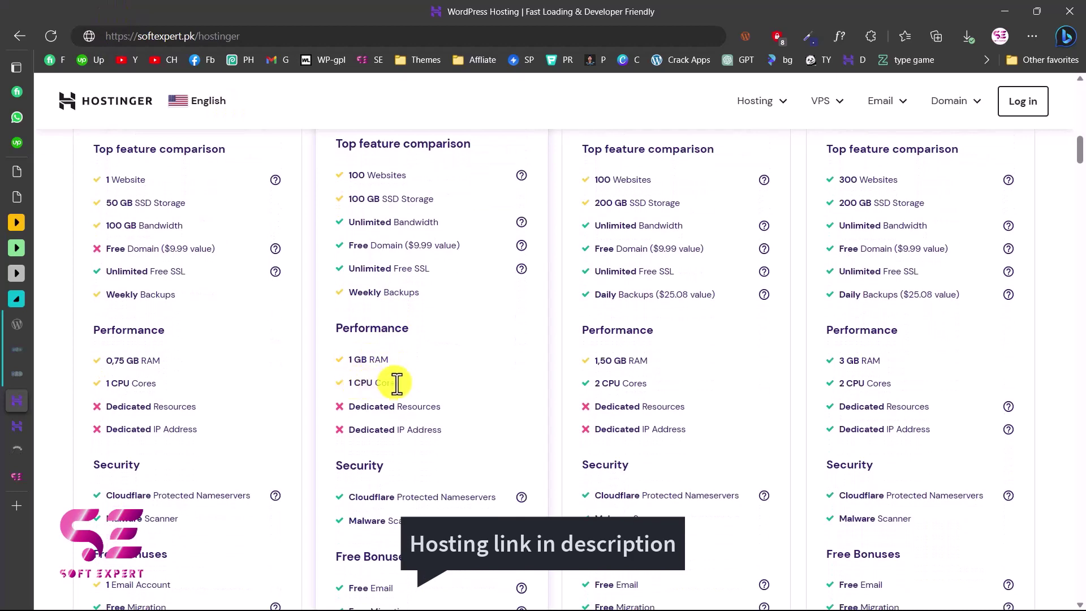
pyautogui.scroll(-3, 436, 385)
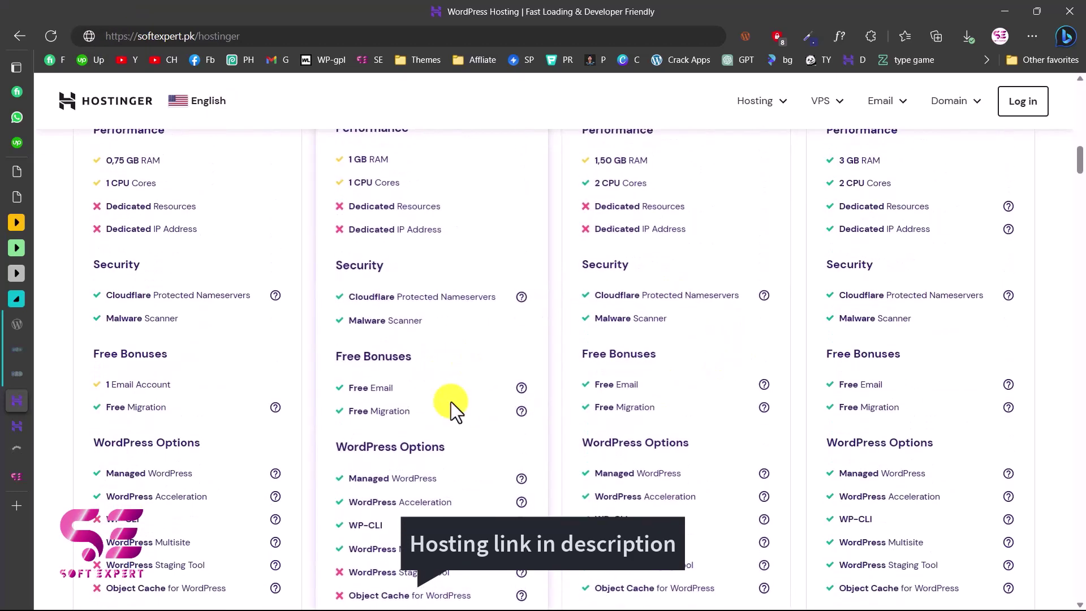
pyautogui.scroll(4, 452, 402)
pyautogui.scroll(3, 450, 401)
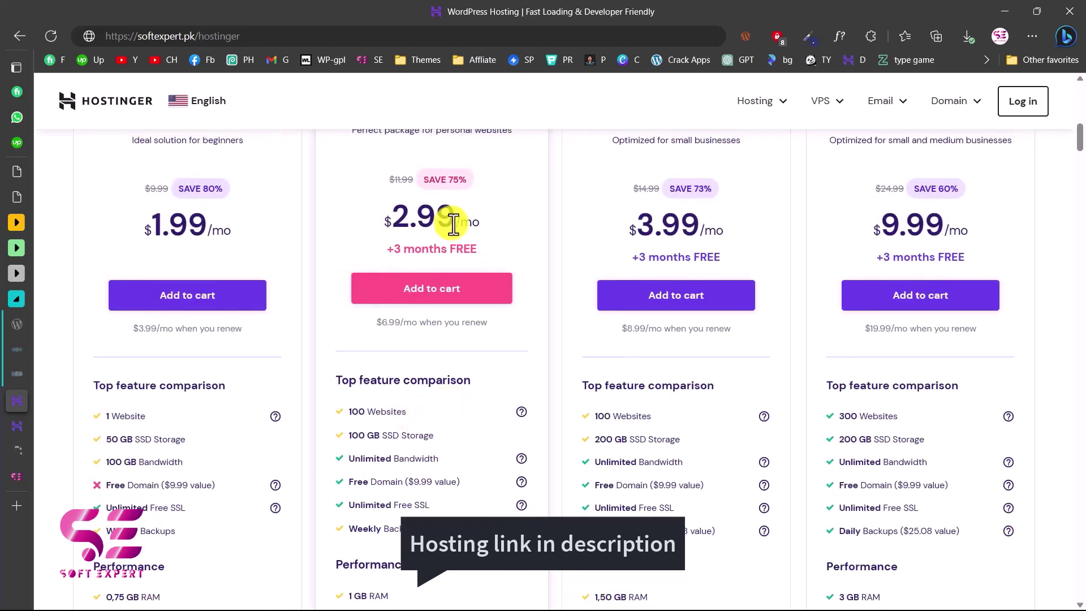
pyautogui.scroll(-1, 521, 395)
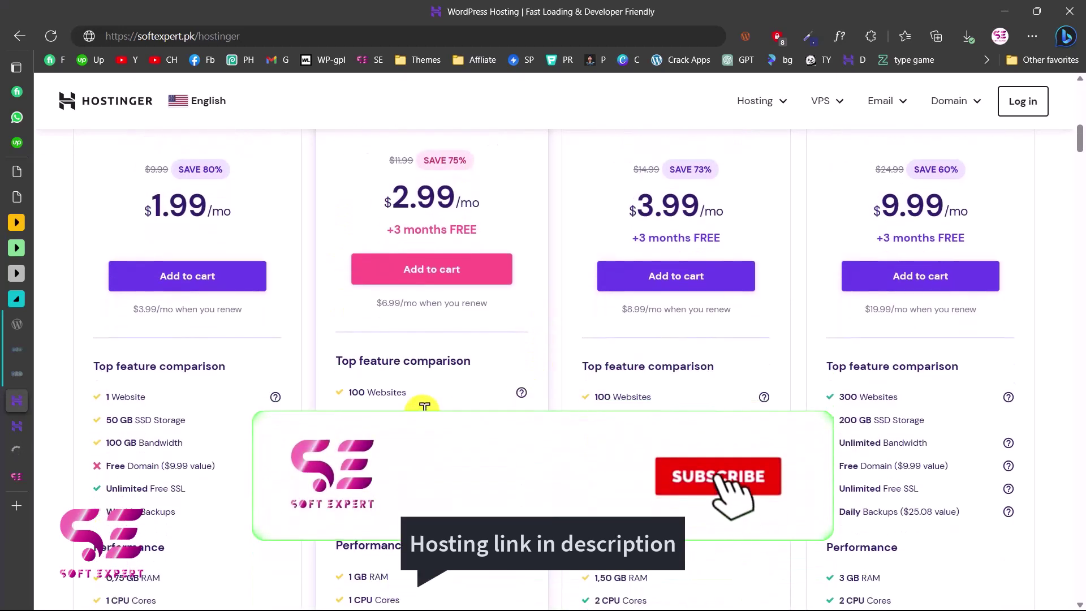
# - Add the WordPress Starter hosting plan to the cart
pyautogui.scroll(2, 421, 421)
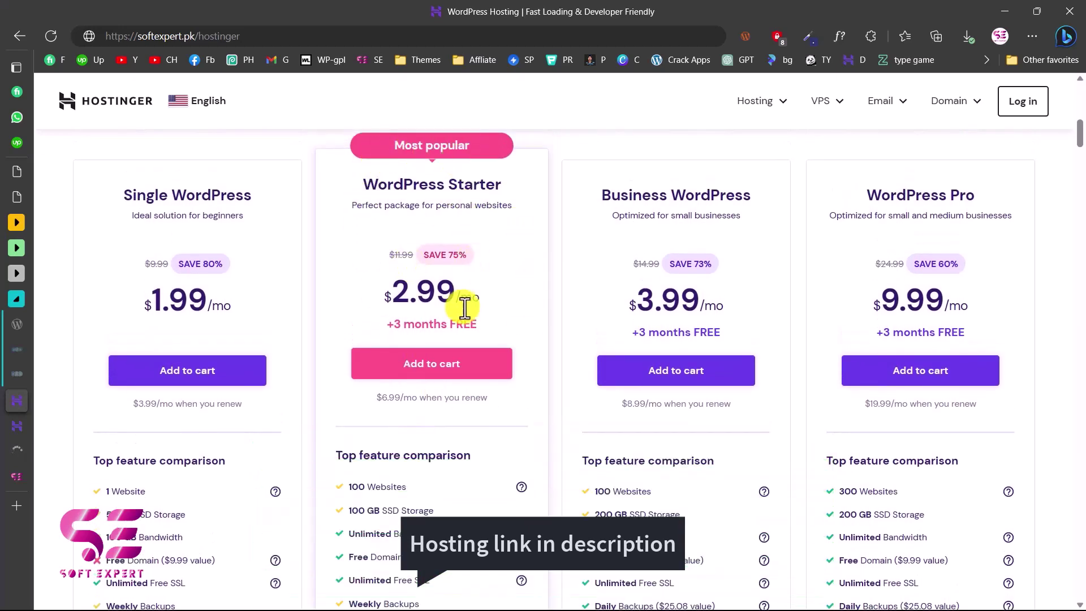
pyautogui.click(455, 373)
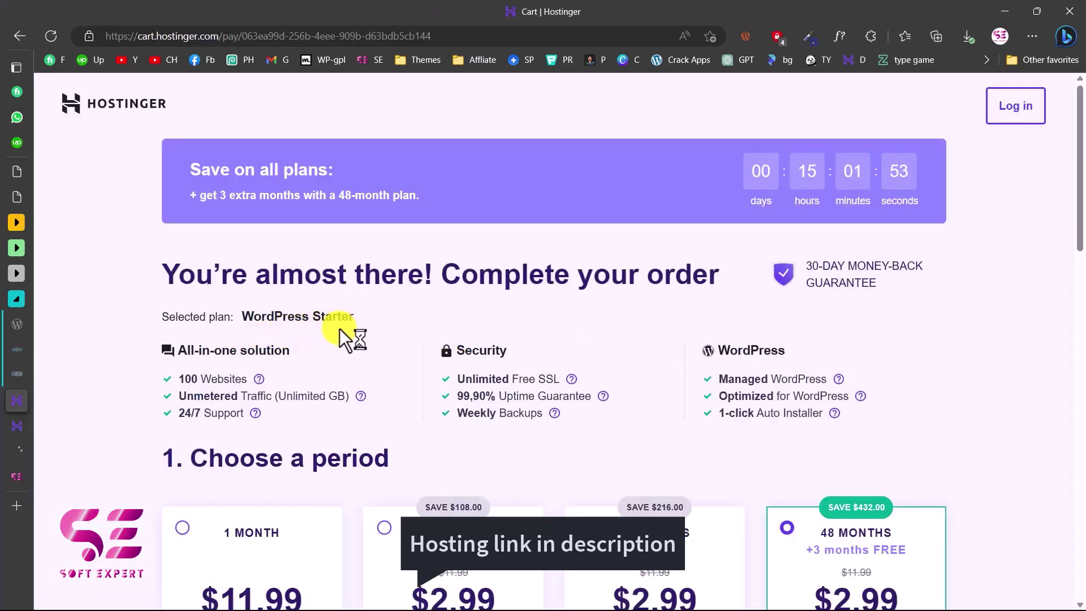
# - Review the Hostinger cart's billing periods, account creation options, payment methods and order summary for the WordPress Starter plan
pyautogui.scroll(-5, 327, 365)
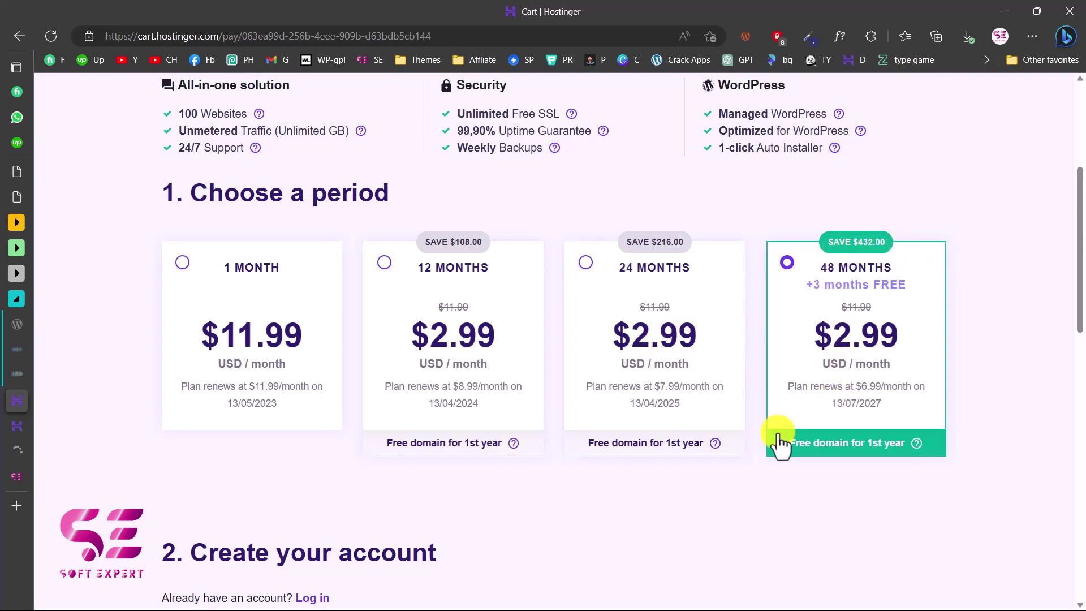
pyautogui.scroll(-9, 780, 444)
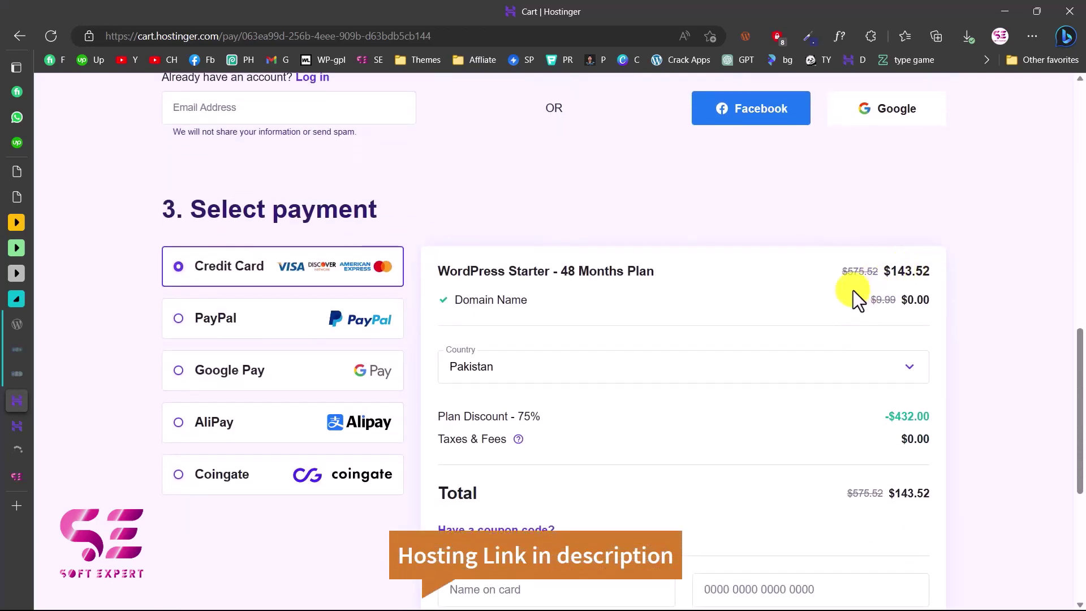
pyautogui.scroll(1, 909, 274)
pyautogui.scroll(-3, 662, 426)
pyautogui.scroll(4, 662, 426)
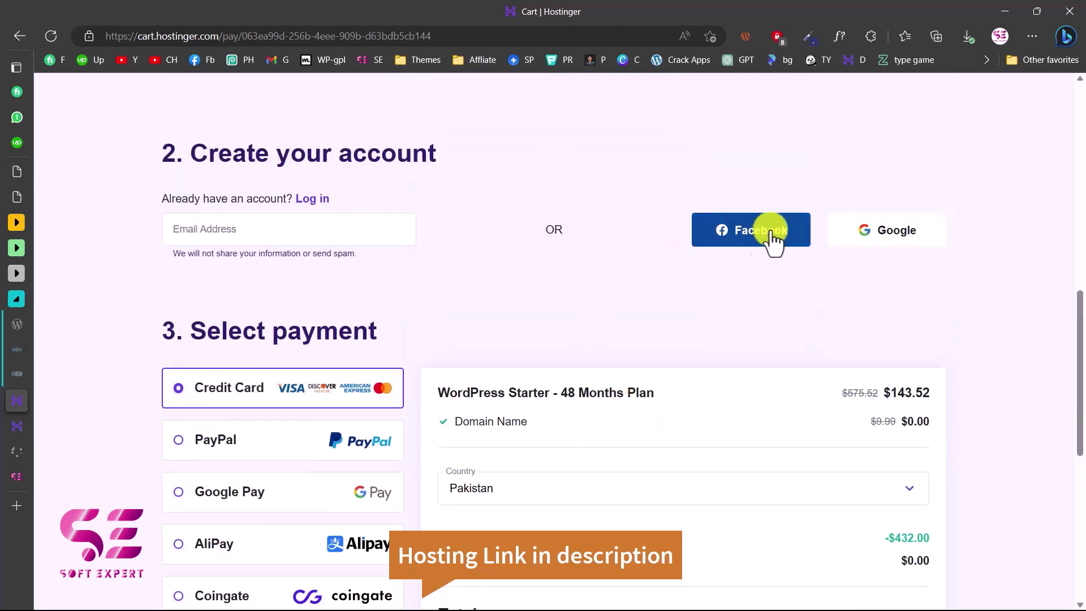
pyautogui.scroll(-2, 775, 254)
pyautogui.scroll(-2, 775, 253)
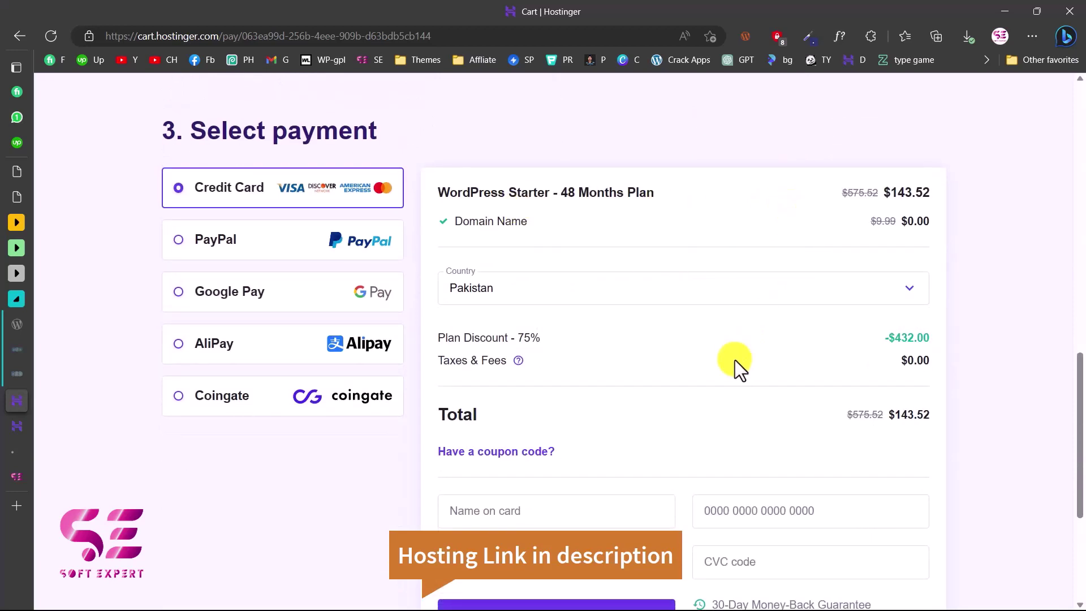
pyautogui.scroll(-2, 735, 368)
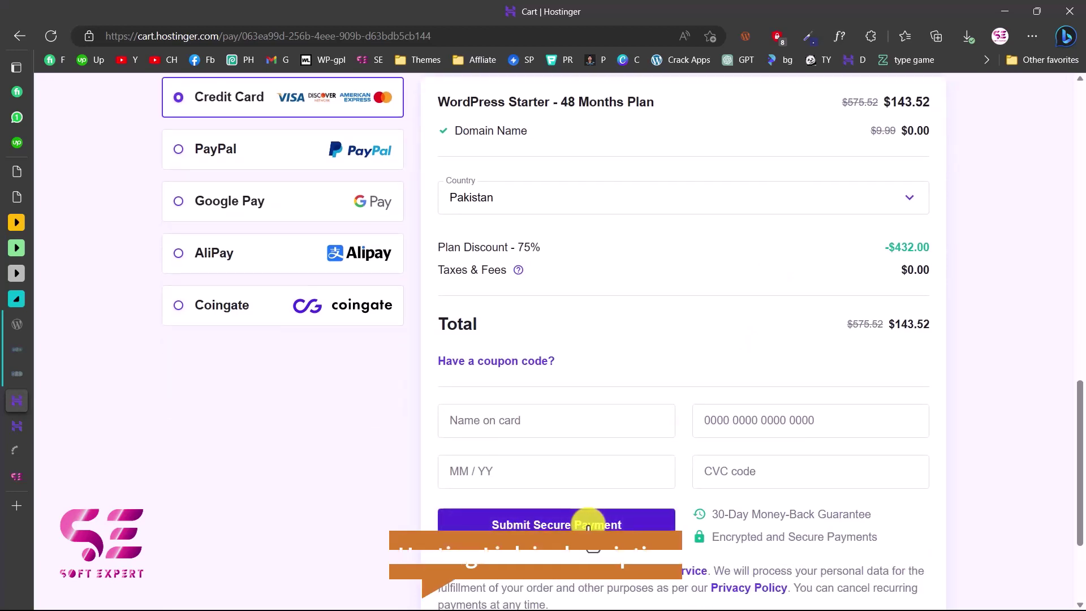
# - Open the management dashboard of the WordPress Starter hosting in hPanel and check the current interactfit.com page
pyautogui.click(17, 426)
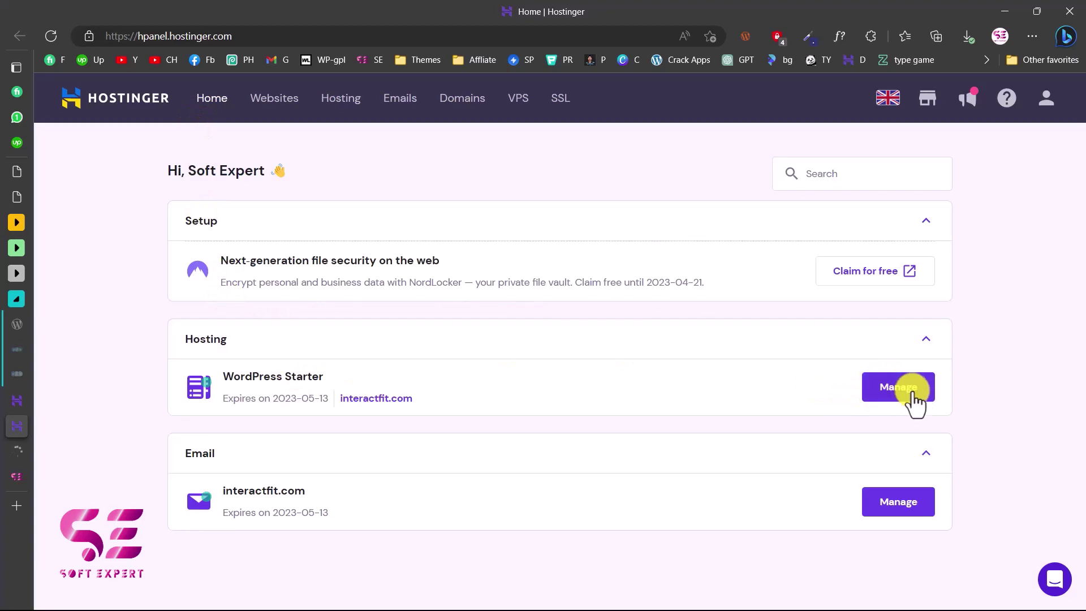
pyautogui.click(914, 402)
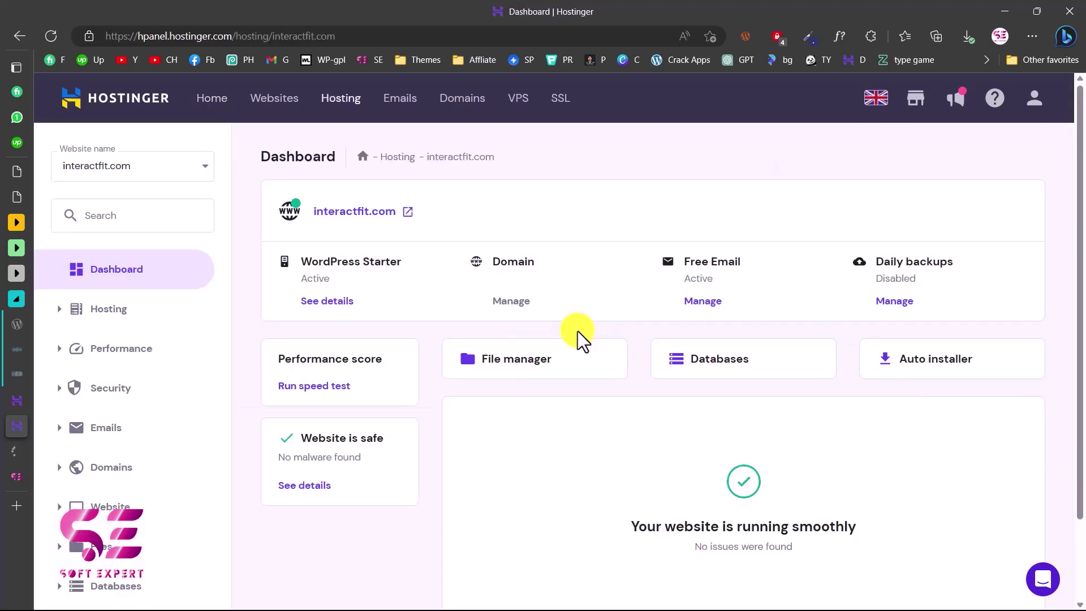
pyautogui.click(375, 212)
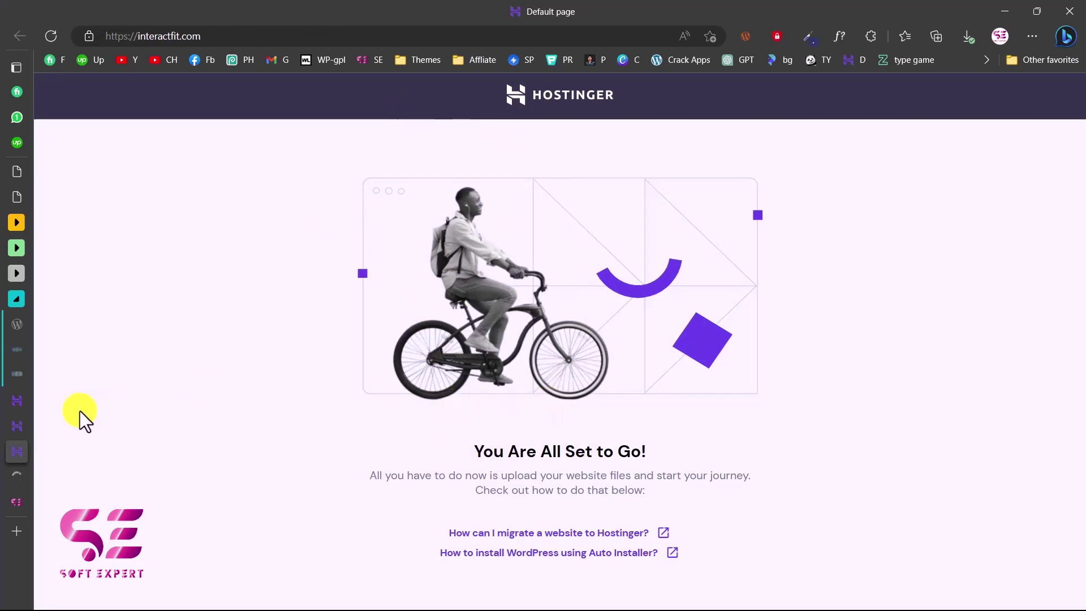
pyautogui.click(18, 426)
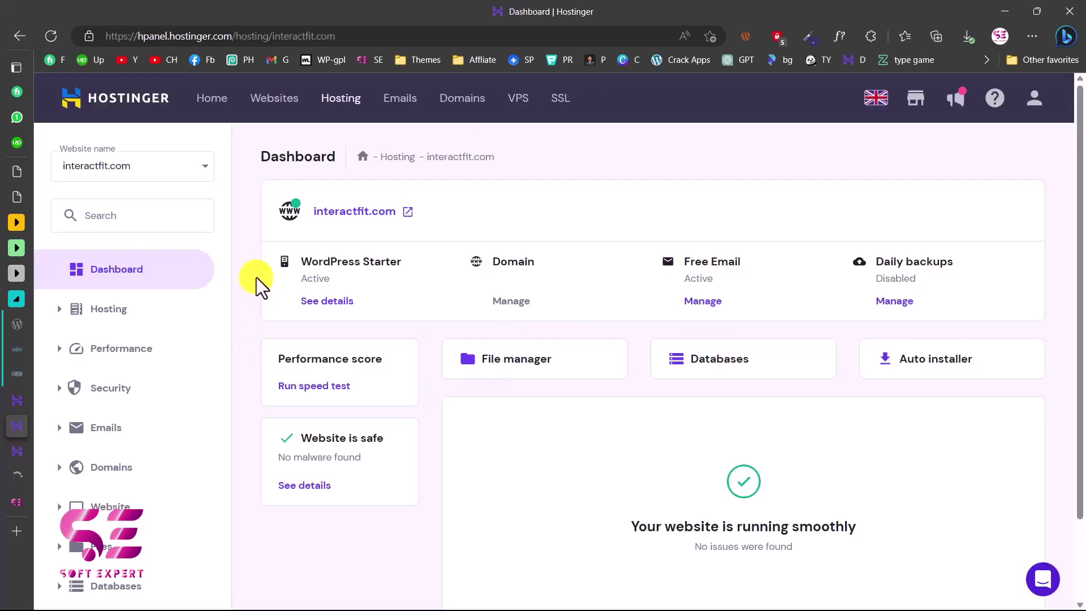
# - Start a new WordPress installation for interactfit.com from the hosting's website tools
pyautogui.scroll(-2, 182, 458)
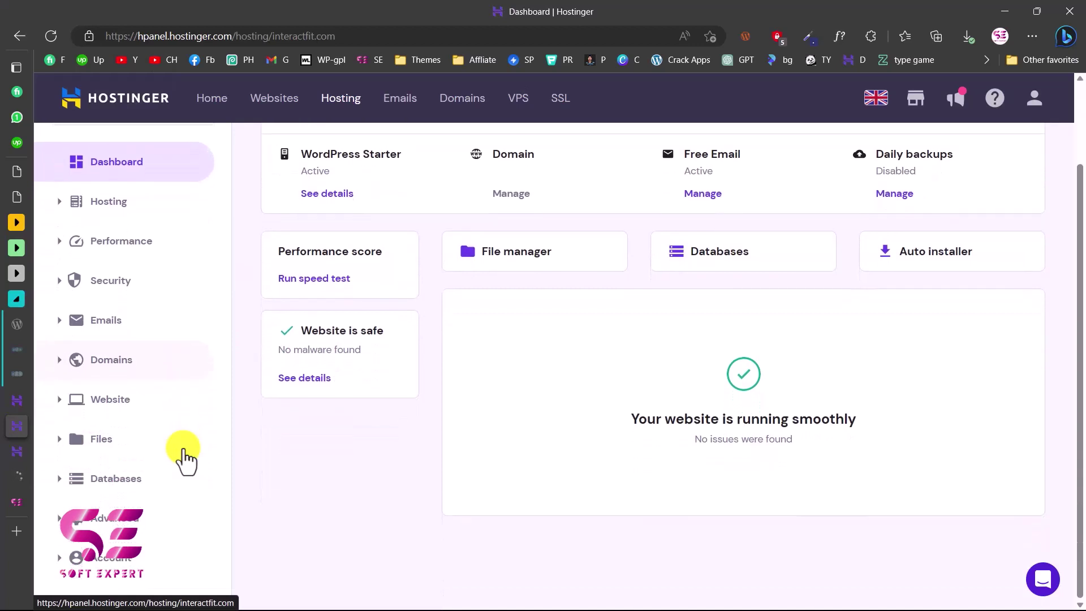
pyautogui.click(59, 410)
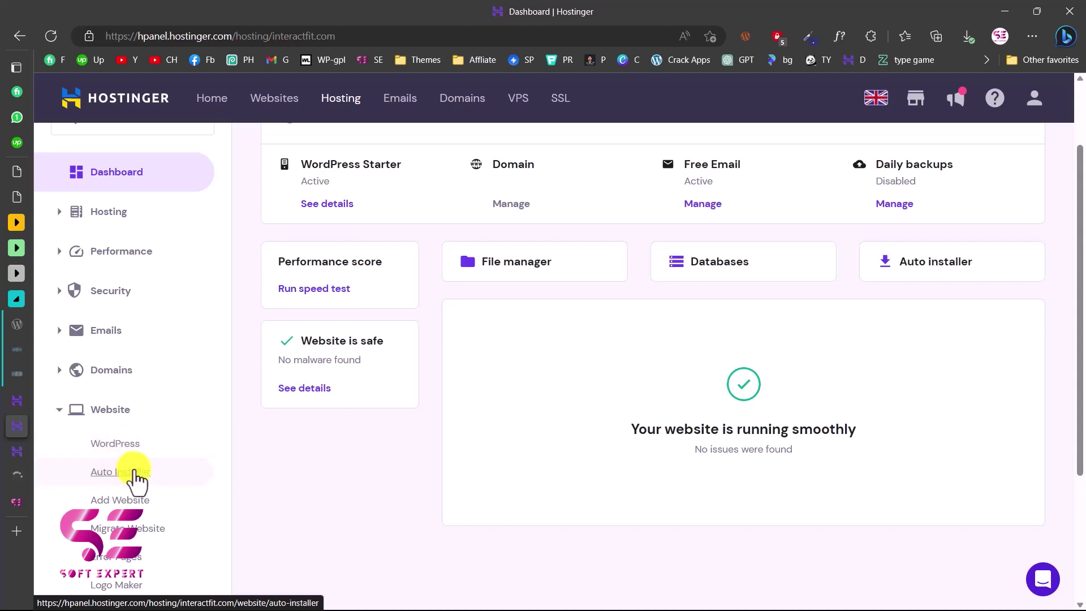
pyautogui.click(118, 447)
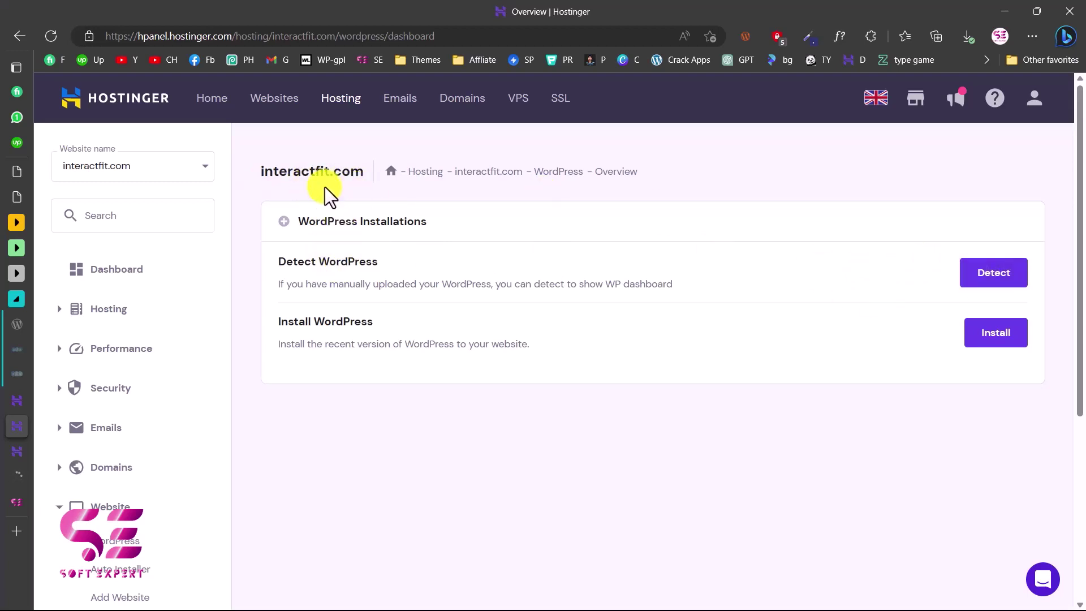
pyautogui.click(1006, 340)
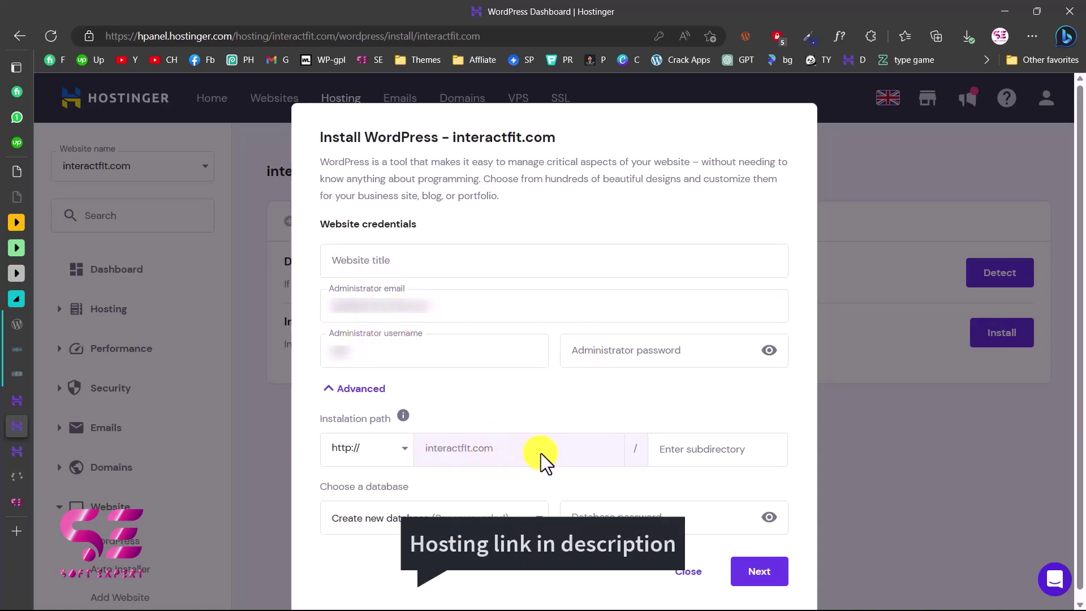
# - Enter the website title "Interact Fit" and the administrator password, choose the installation path's protocol, and continue to the version settings
pyautogui.click(433, 272)
pyautogui.write('Interact Fit')
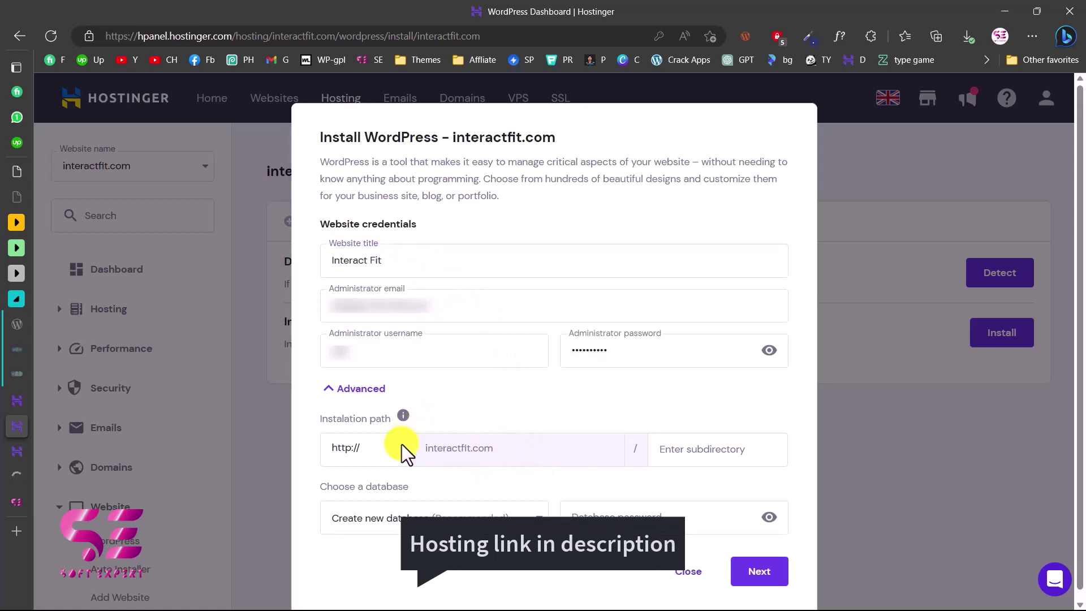
pyautogui.click(402, 444)
pyautogui.click(352, 509)
pyautogui.click(757, 580)
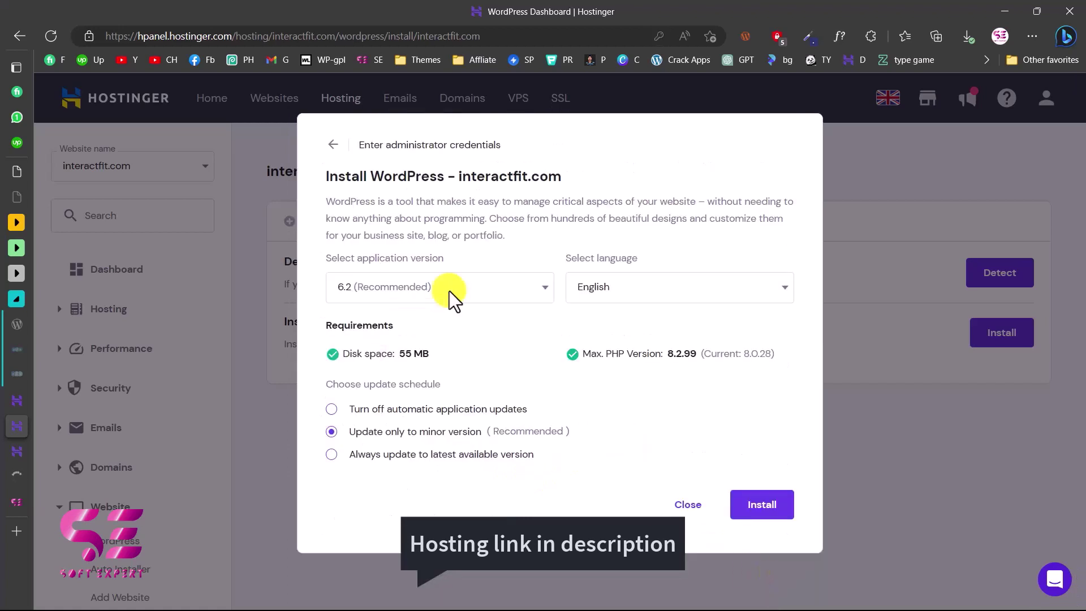
# - Select WordPress version 6.2 (Recommended), keep English and minor-version-only updates, and install WordPress
pyautogui.click(545, 288)
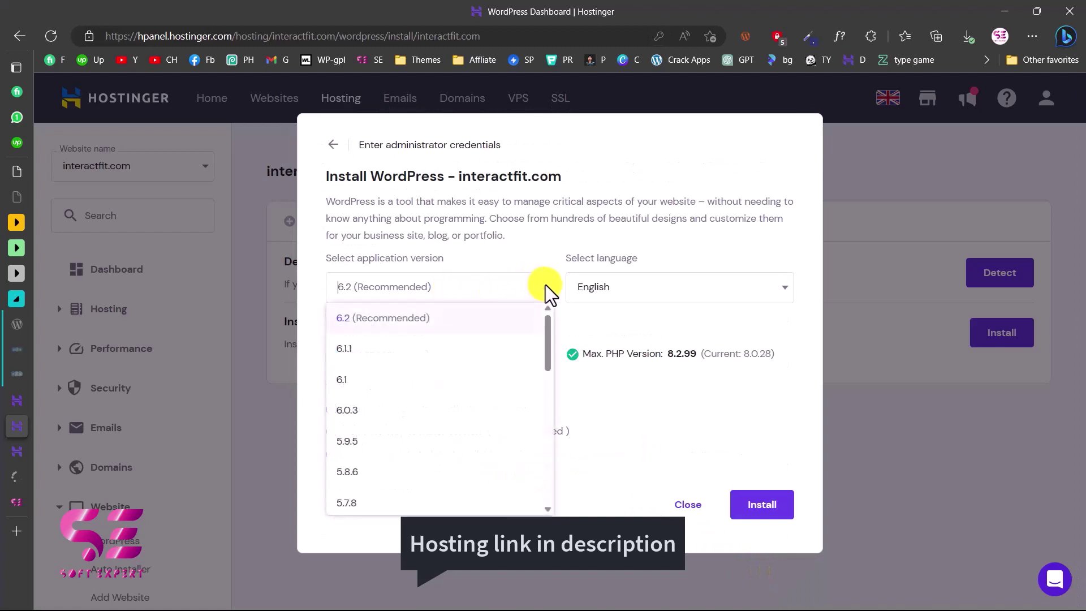
pyautogui.click(367, 322)
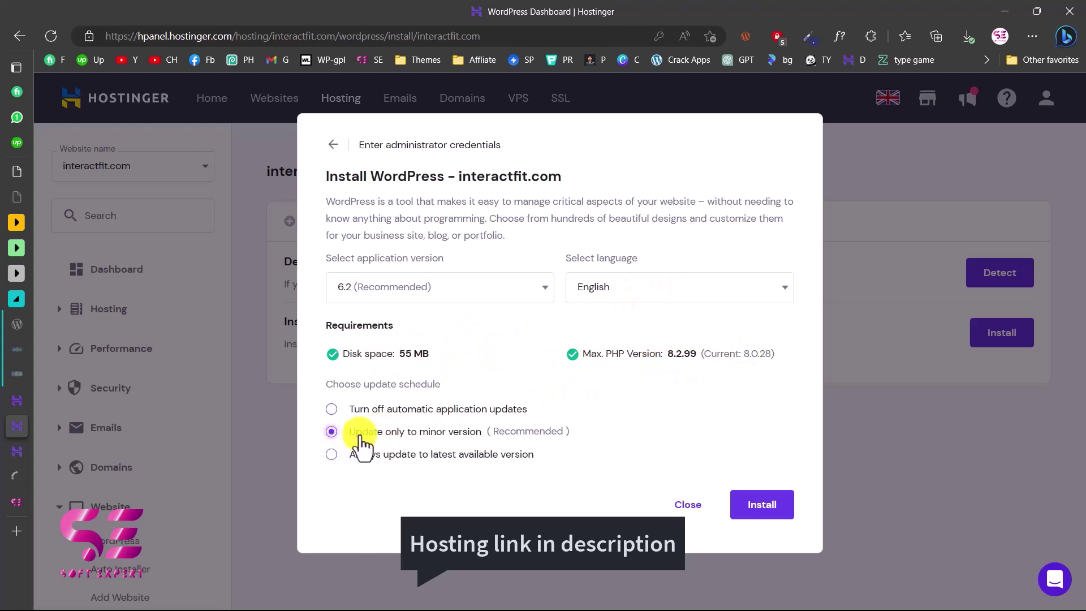
pyautogui.click(762, 504)
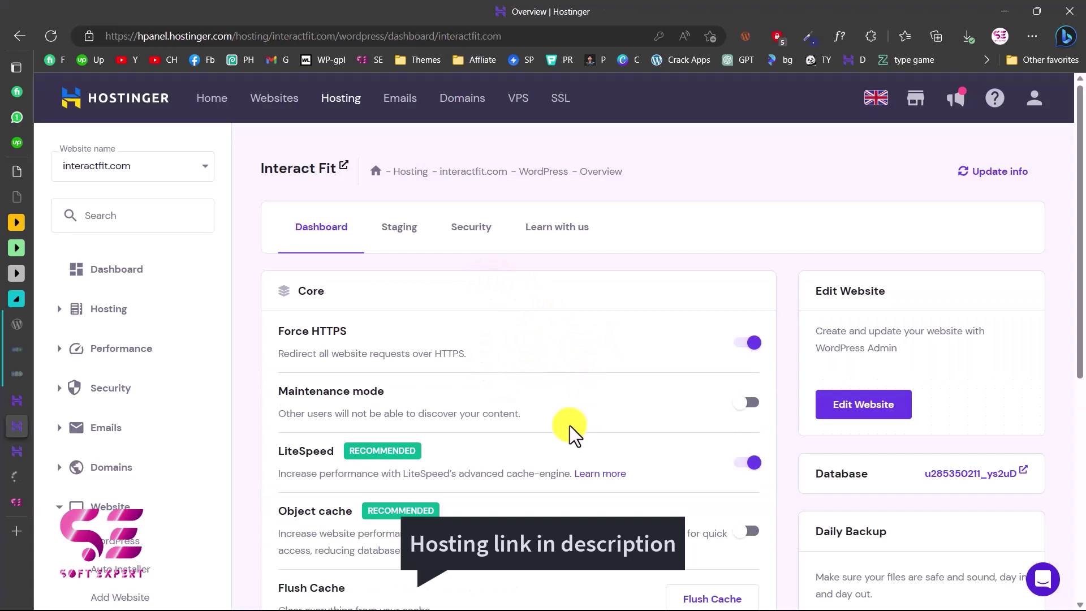
# - Look through the site's WordPress overview, including core settings, SSL certificate, updates, PHP version and WordPress version
pyautogui.scroll(-4, 569, 426)
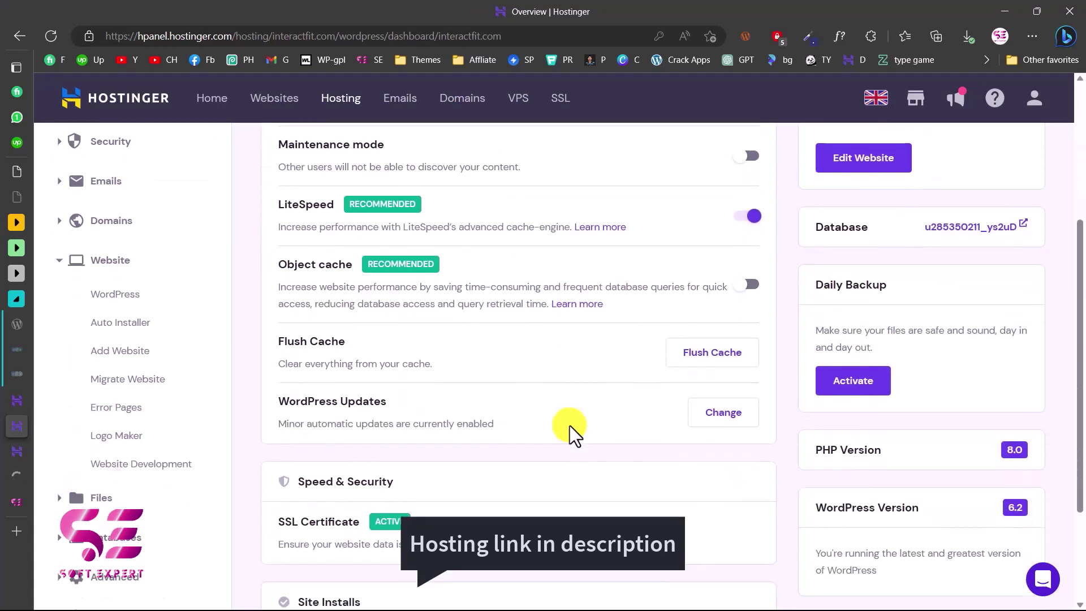
pyautogui.scroll(-3, 569, 425)
pyautogui.scroll(3, 569, 426)
pyautogui.scroll(-1, 569, 425)
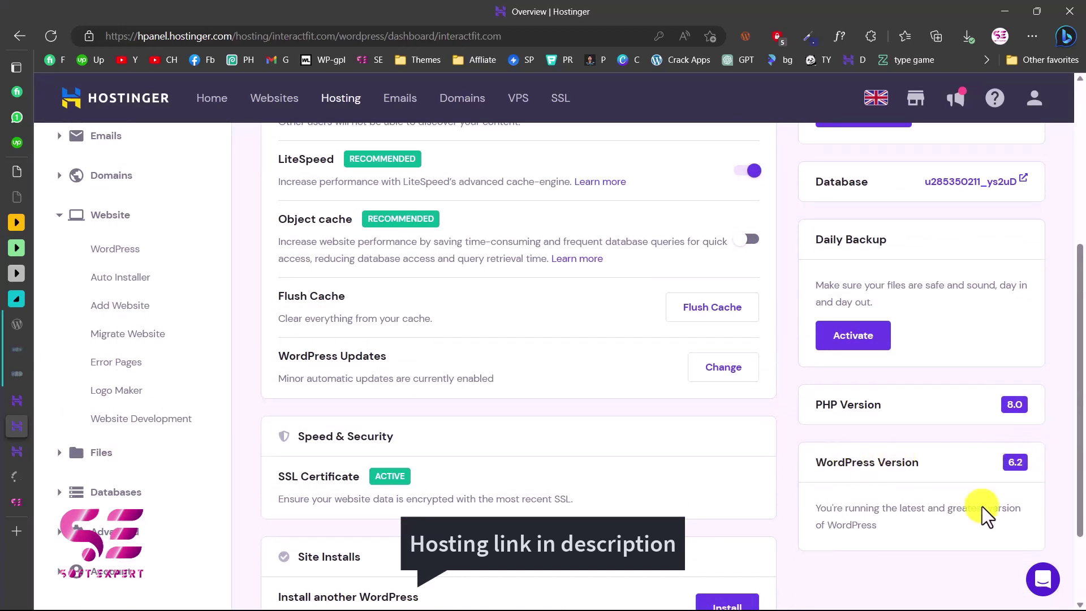
pyautogui.scroll(5, 977, 480)
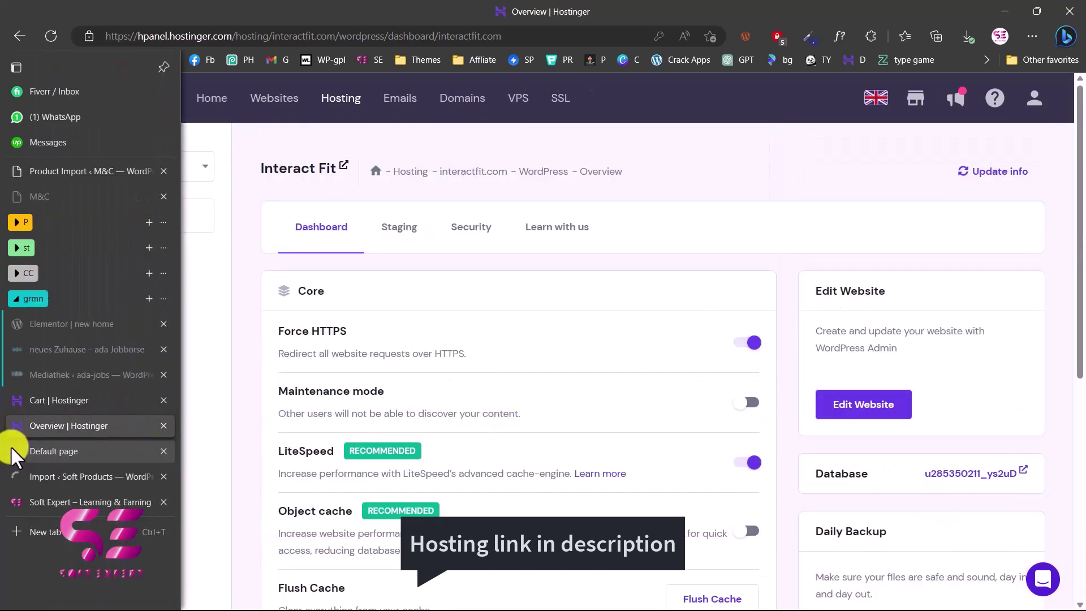
# - Reload the interactfit.com page to check the newly installed WordPress site, and return to the hosting overview
pyautogui.click(12, 445)
pyautogui.click(50, 35)
pyautogui.moveTo(133, 230); pyautogui.dragTo(557, 234)
pyautogui.click(330, 284)
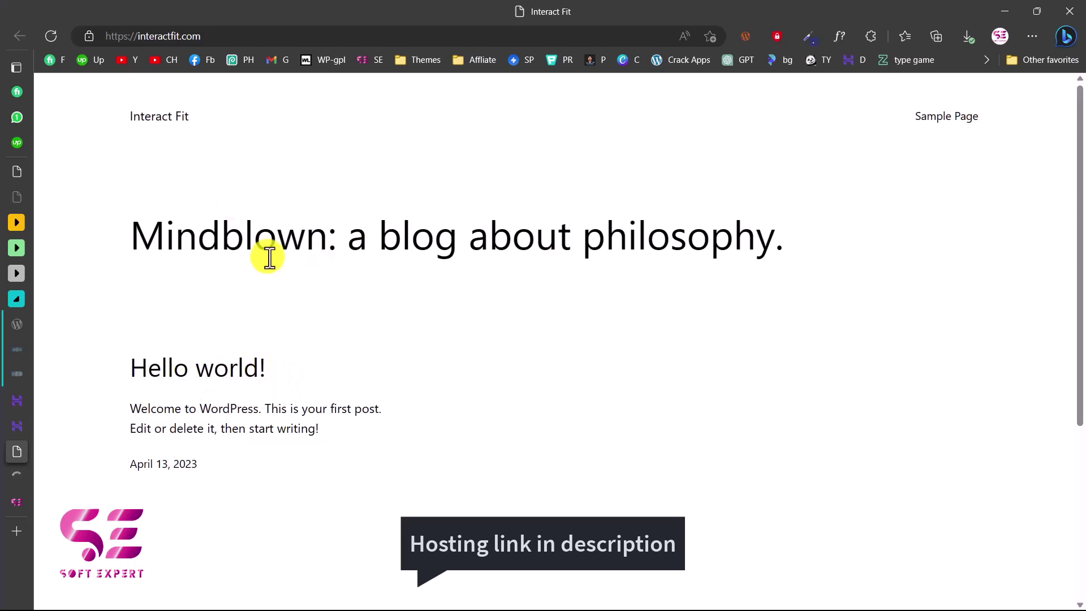
pyautogui.click(20, 424)
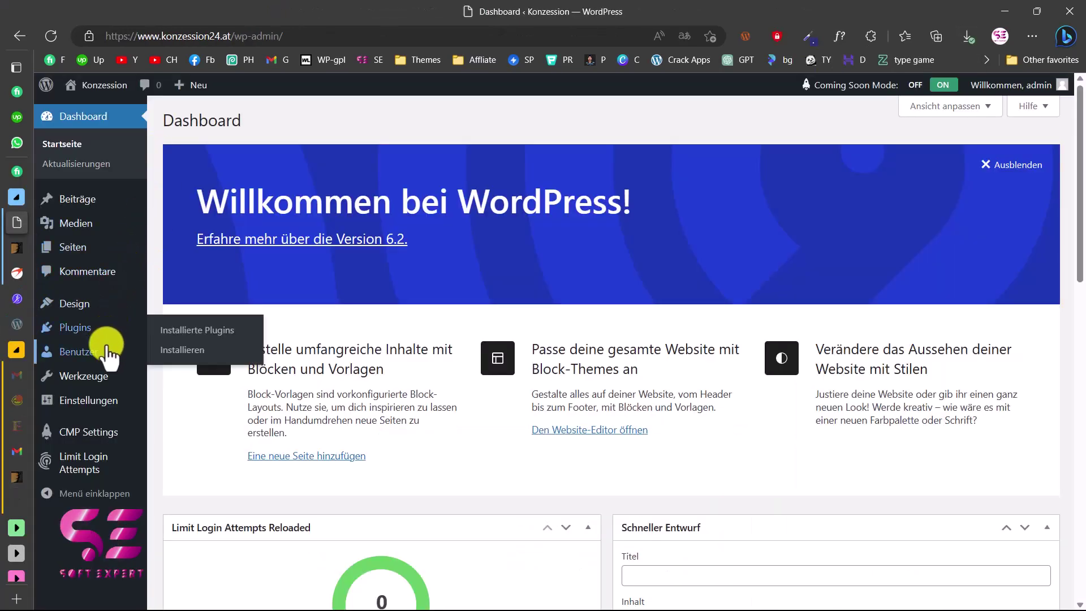
# - Translate the German WordPress admin dashboard of konzession24.at into English
pyautogui.moveTo(107, 352)
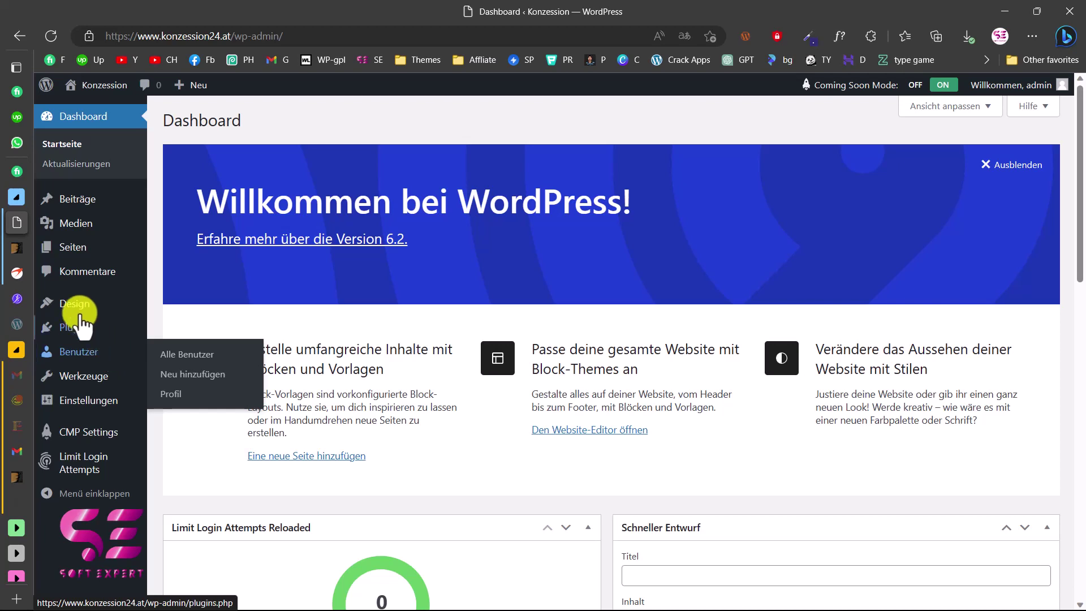
pyautogui.moveTo(86, 305)
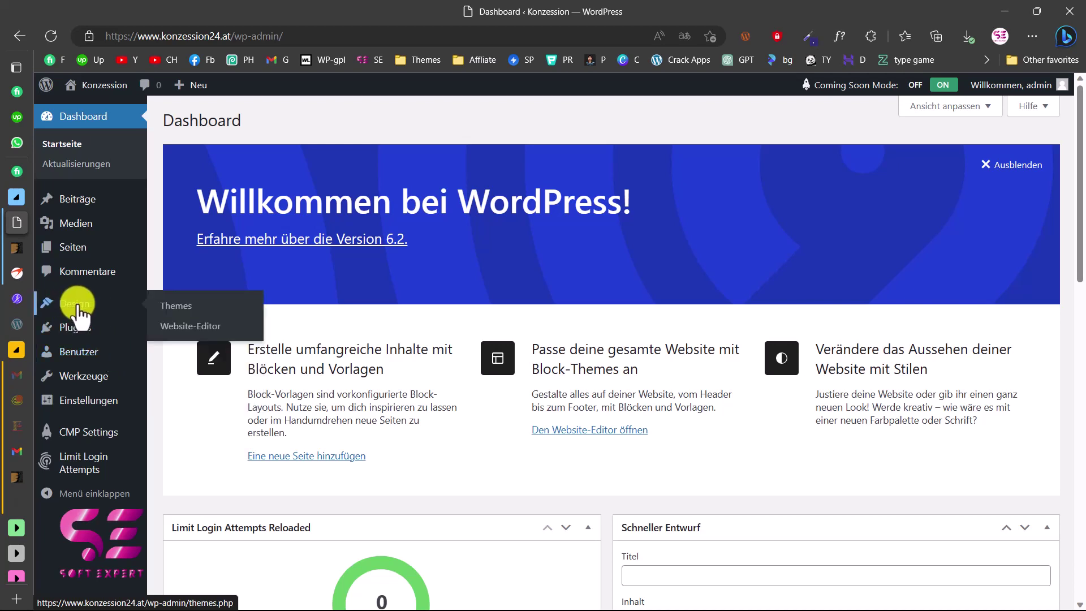
pyautogui.rightClick(158, 179)
pyautogui.click(229, 362)
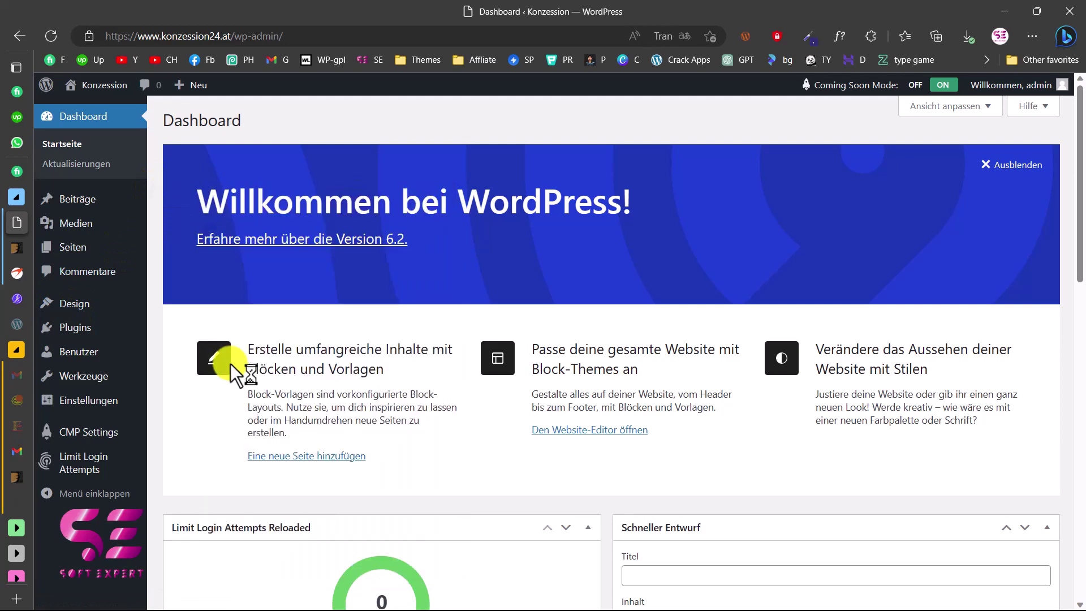
# - Upload the downloaded Listivo classified ads theme zip as a new WordPress theme, install it and activate it
pyautogui.moveTo(80, 305)
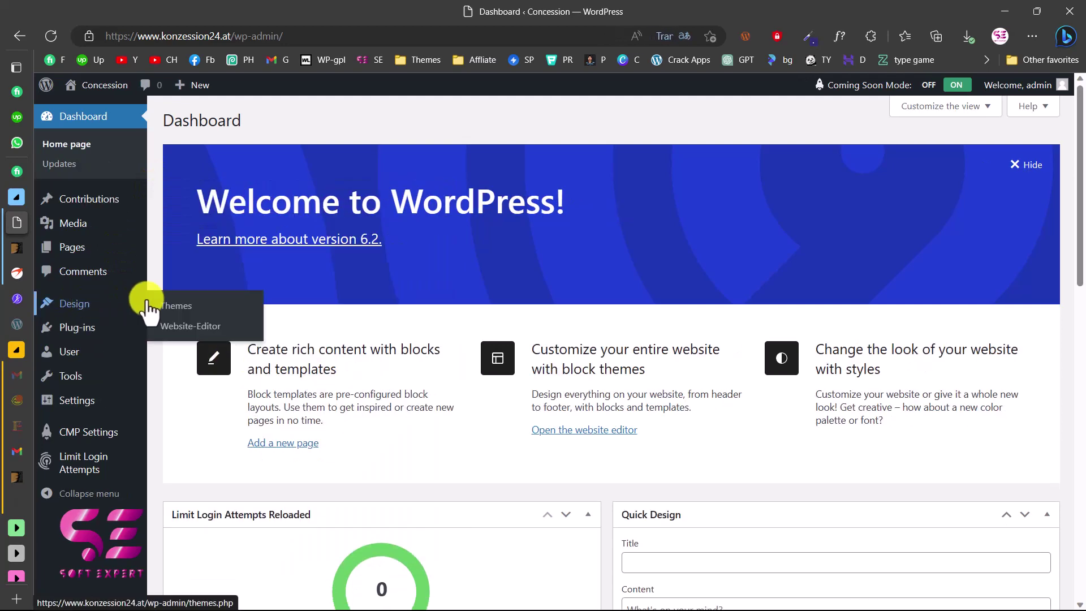
pyautogui.click(168, 307)
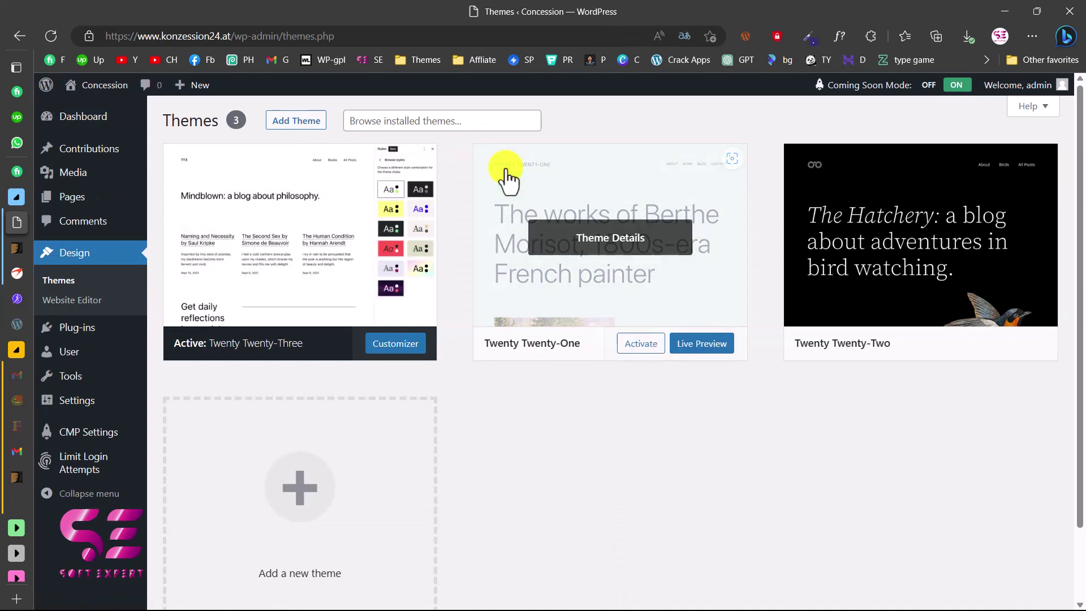
pyautogui.click(296, 124)
pyautogui.click(308, 125)
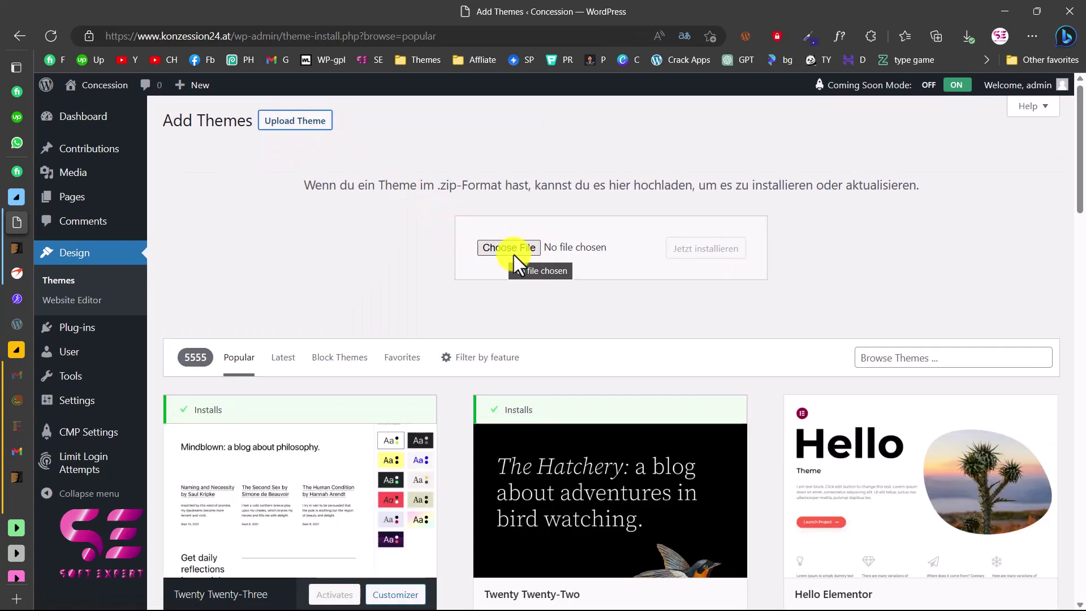
pyautogui.click(963, 36)
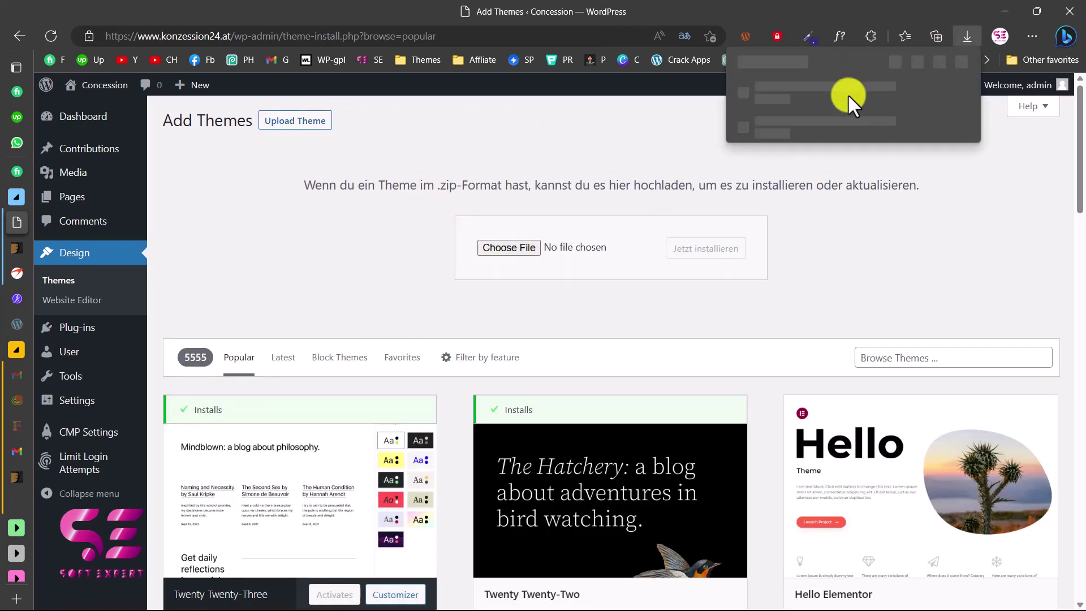
pyautogui.moveTo(780, 133); pyautogui.dragTo(520, 244)
pyautogui.click(699, 257)
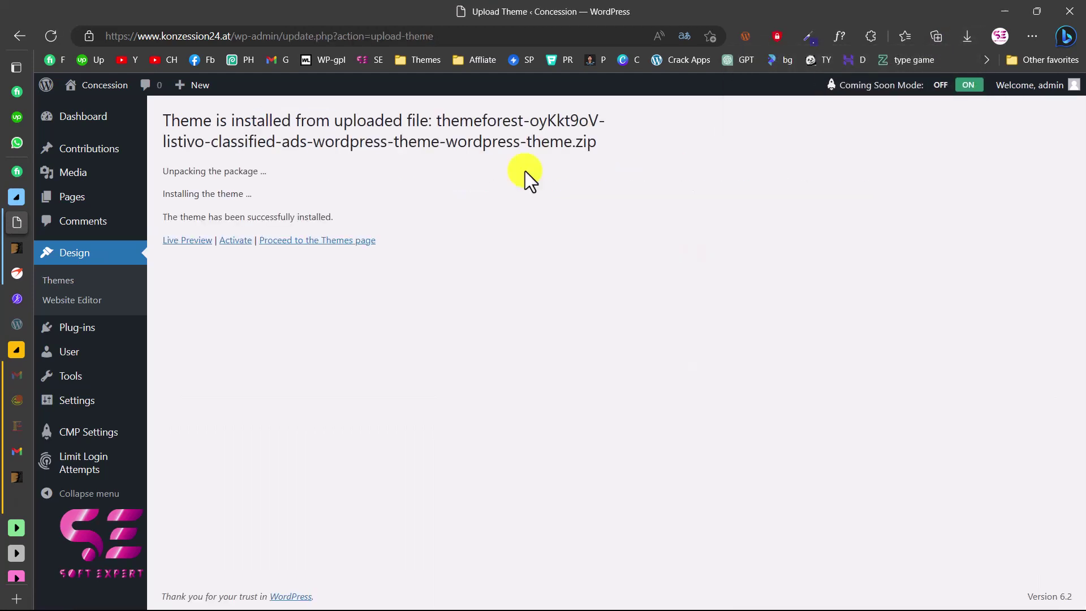
pyautogui.click(230, 241)
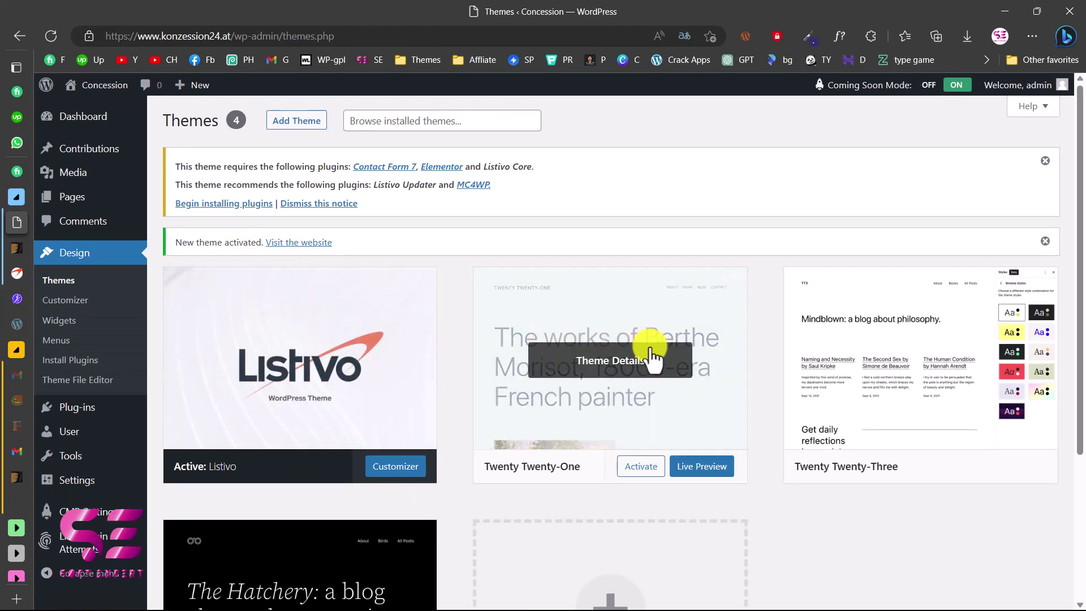
# - Delete the inactive themes Twenty Twenty-One, Twenty Twenty-Three and Twenty Twenty-Two, keeping only Listivo
pyautogui.click(653, 356)
pyautogui.click(1018, 580)
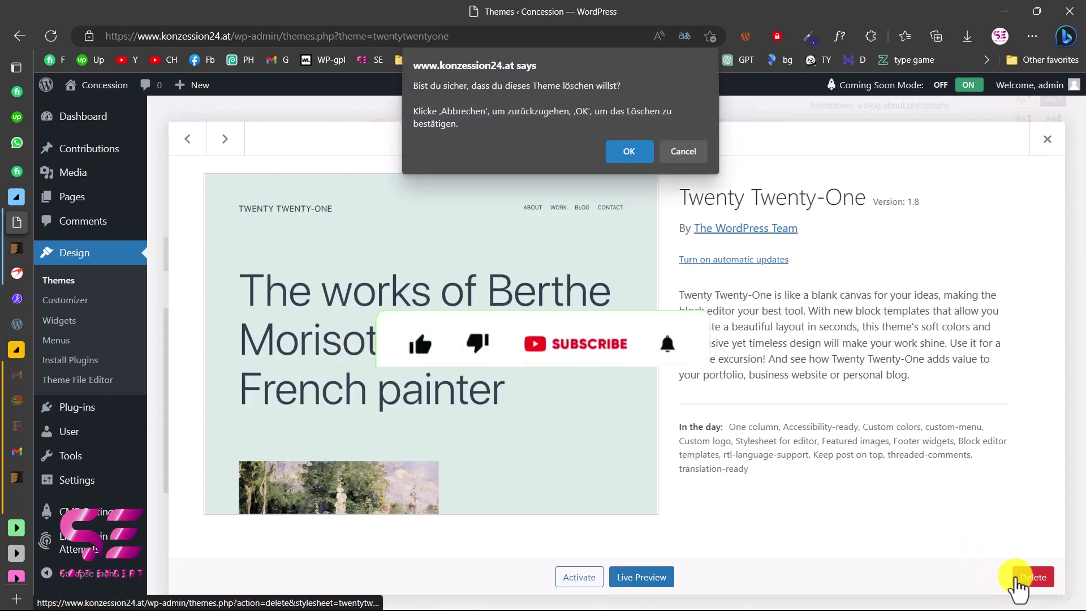
pyautogui.press('Return')
pyautogui.click(620, 164)
pyautogui.click(1020, 579)
pyautogui.press('Return')
pyautogui.click(651, 356)
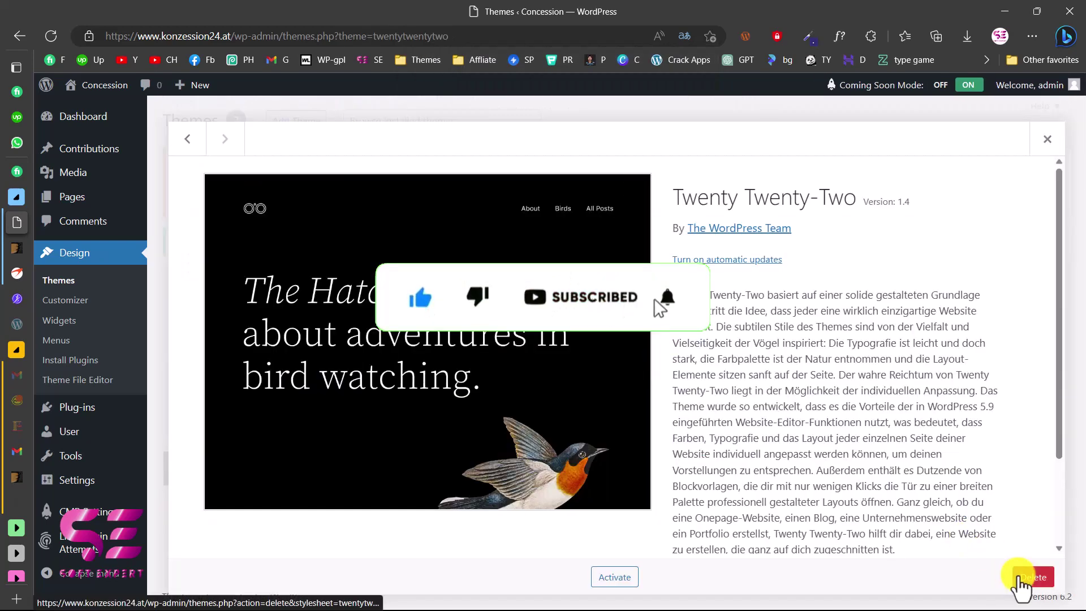
pyautogui.click(1019, 580)
pyautogui.press('Return')
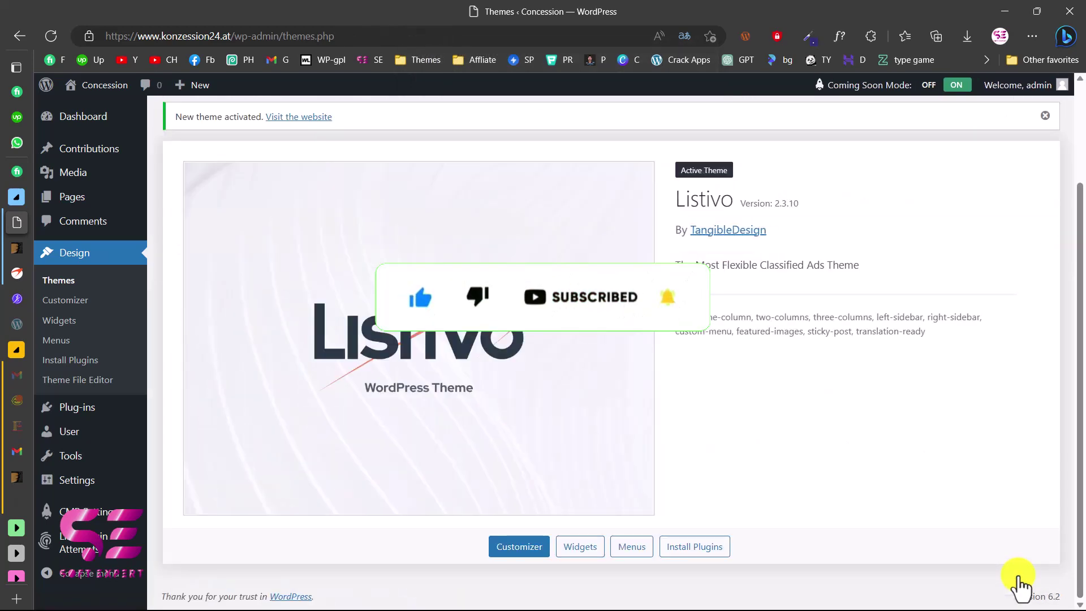
# - Select all five plugins required or recommended by the Listivo theme and start their bulk installation
pyautogui.scroll(3, 766, 478)
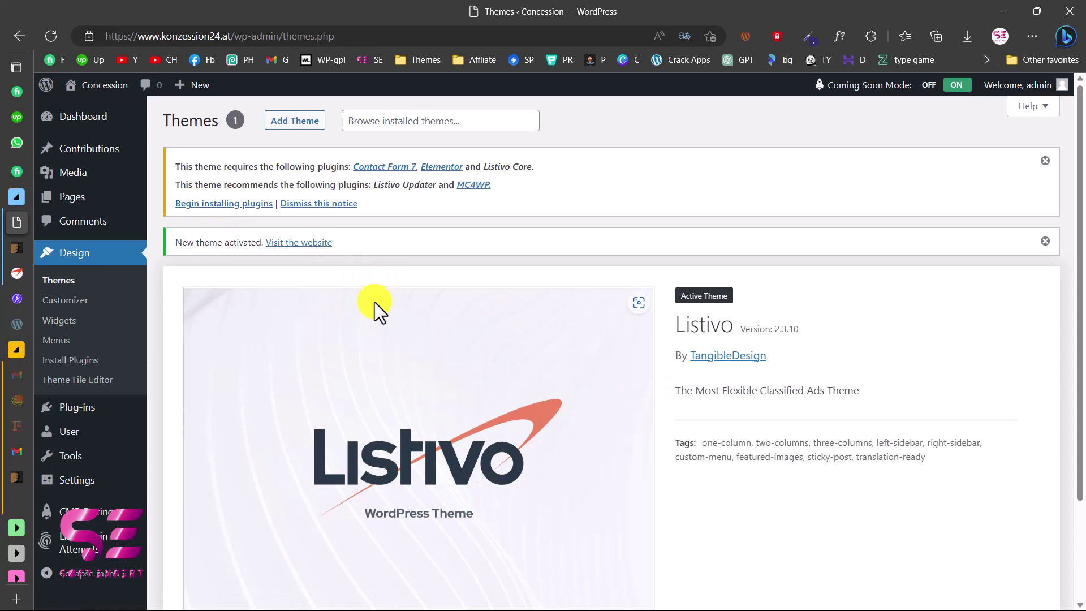
pyautogui.click(221, 205)
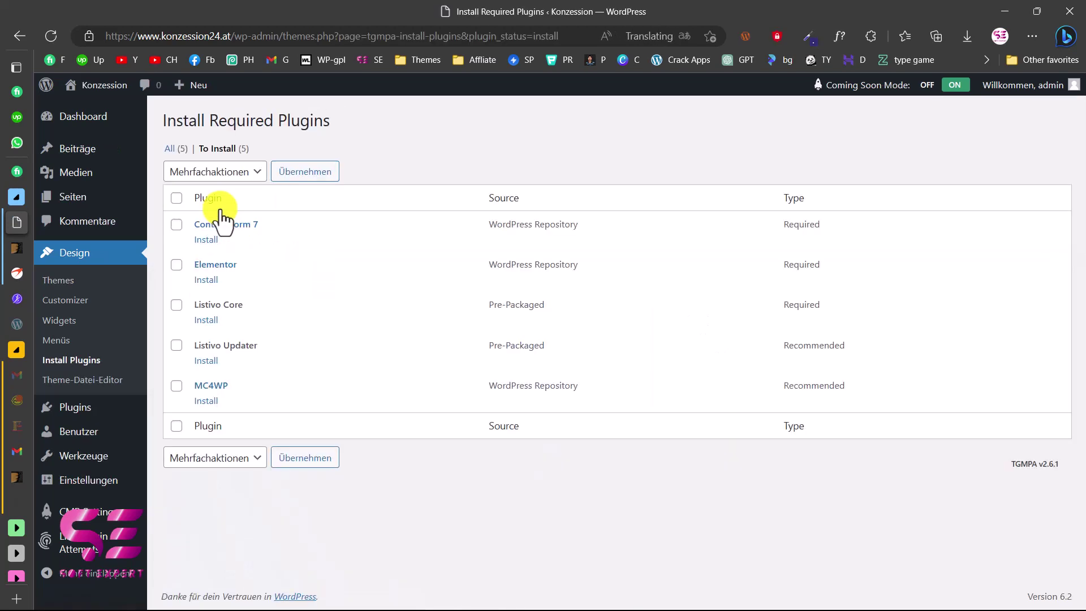
pyautogui.click(212, 173)
pyautogui.click(202, 204)
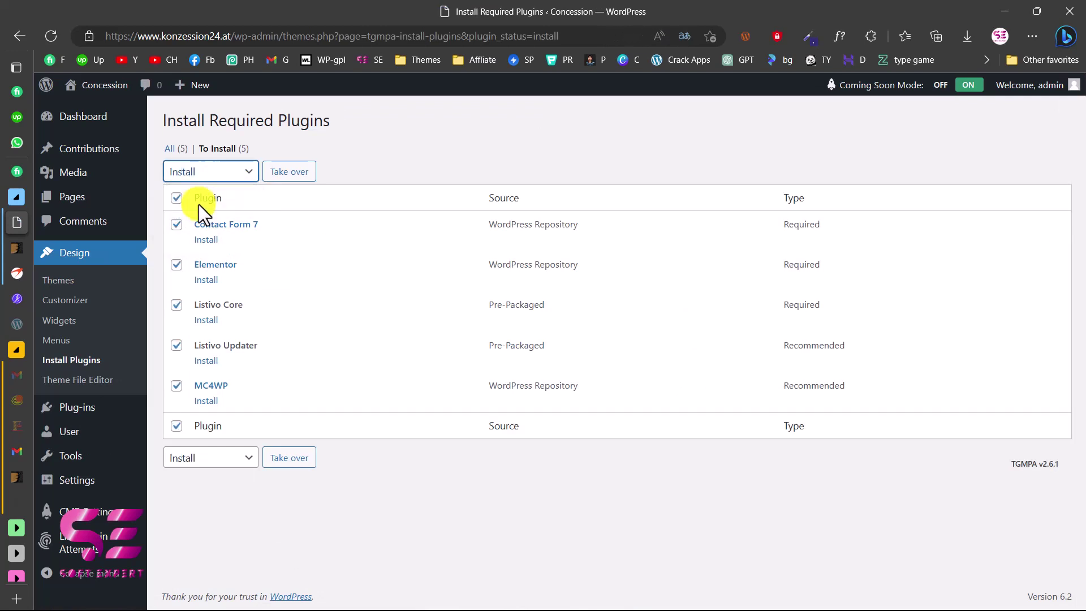
pyautogui.click(289, 175)
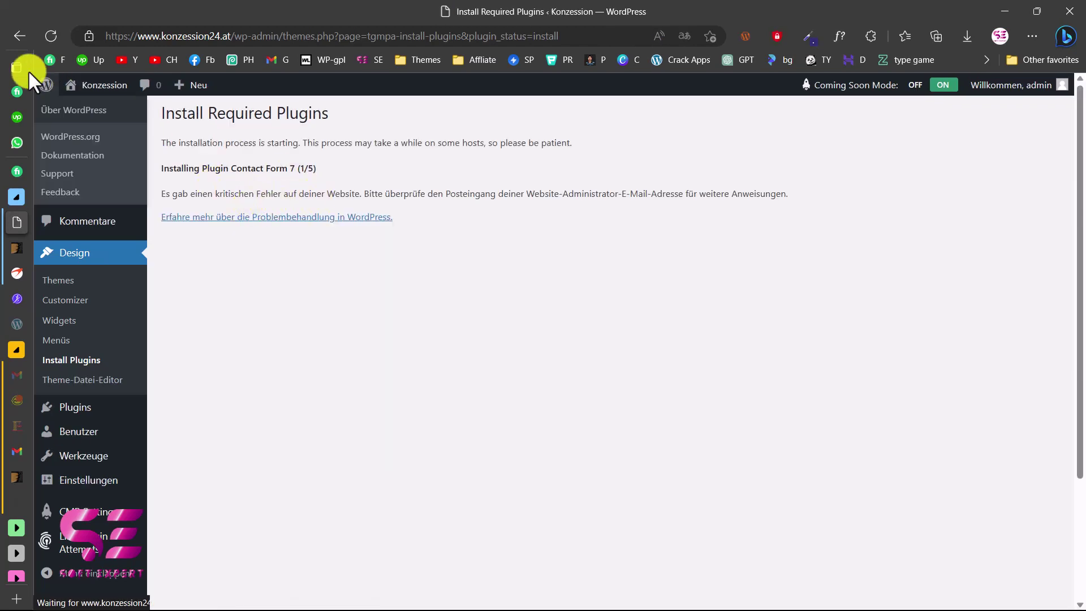
# - Return to the required plugins list and install Elementor, Listivo Core, Listivo Updater and MC4WP individually
pyautogui.click(19, 36)
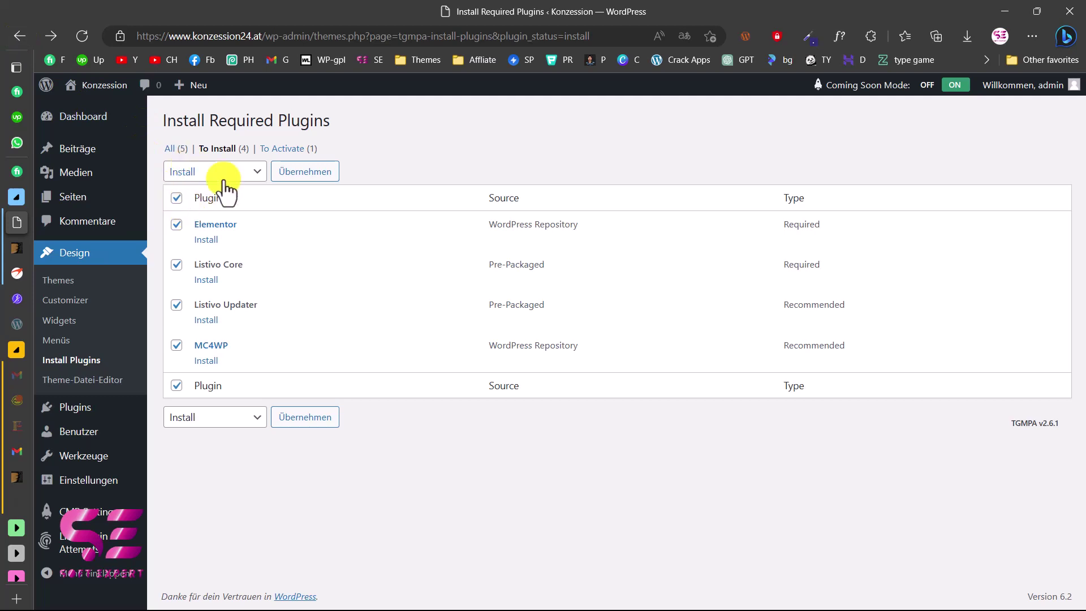
pyautogui.click(206, 240)
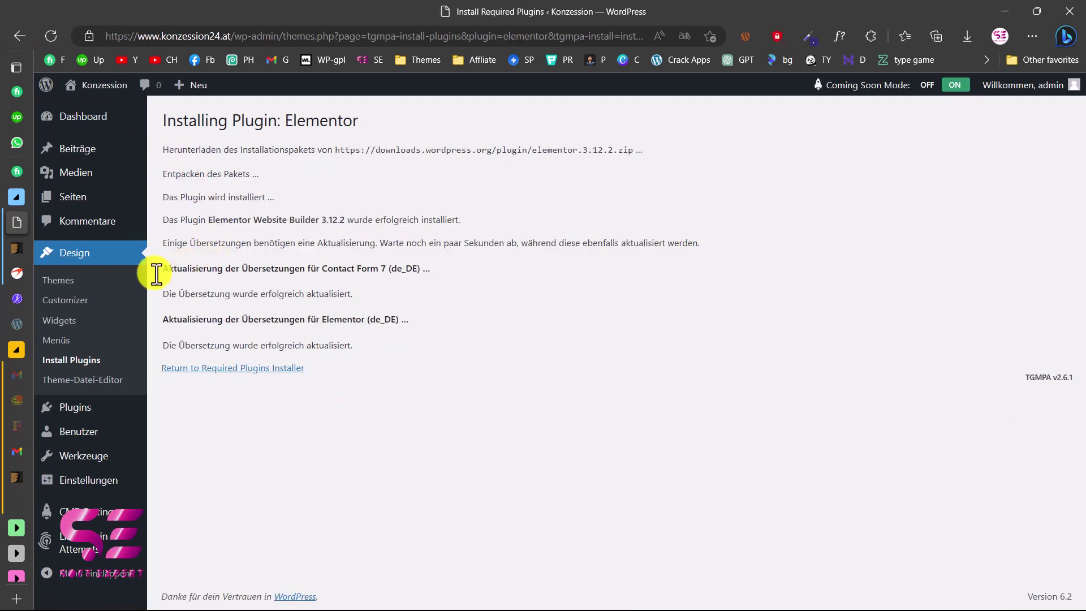
pyautogui.click(65, 362)
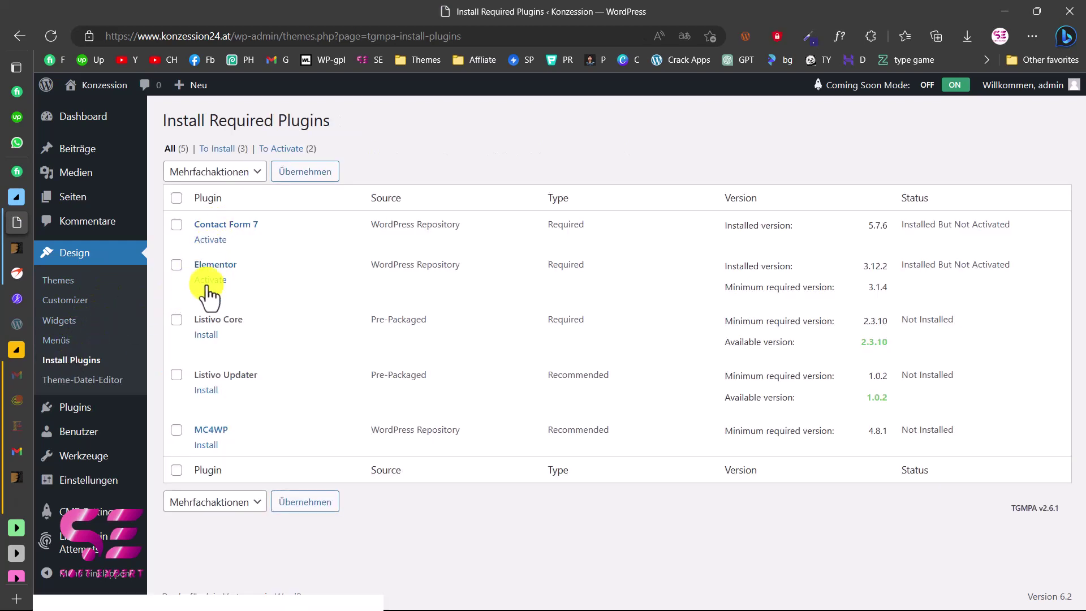
pyautogui.click(205, 335)
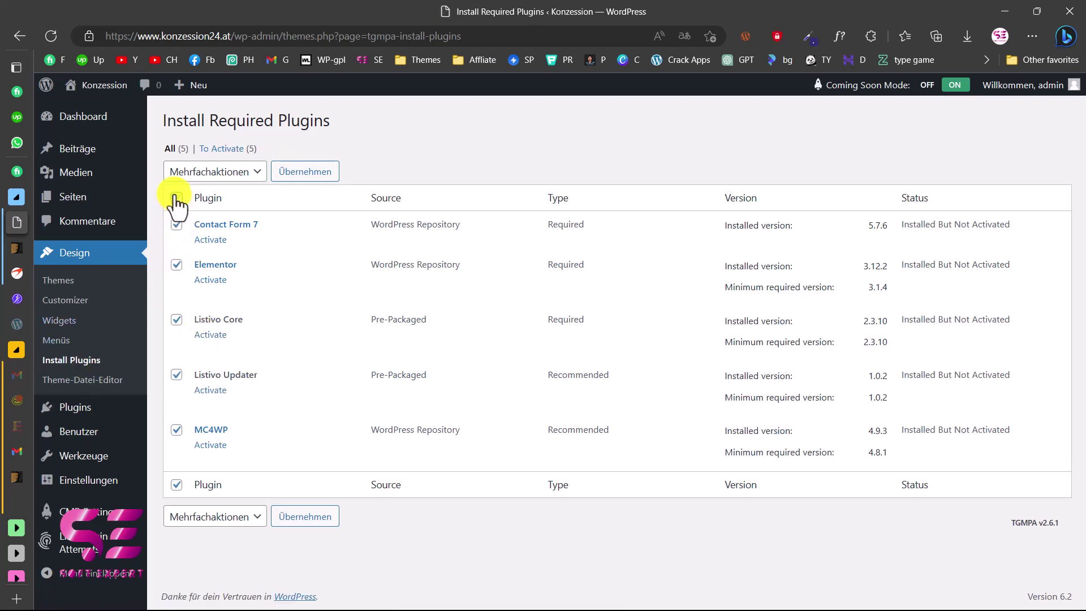
# - Activate Contact Form 7, Elementor, Listivo Core, Listivo Updater and MC4WP in bulk
pyautogui.click(218, 173)
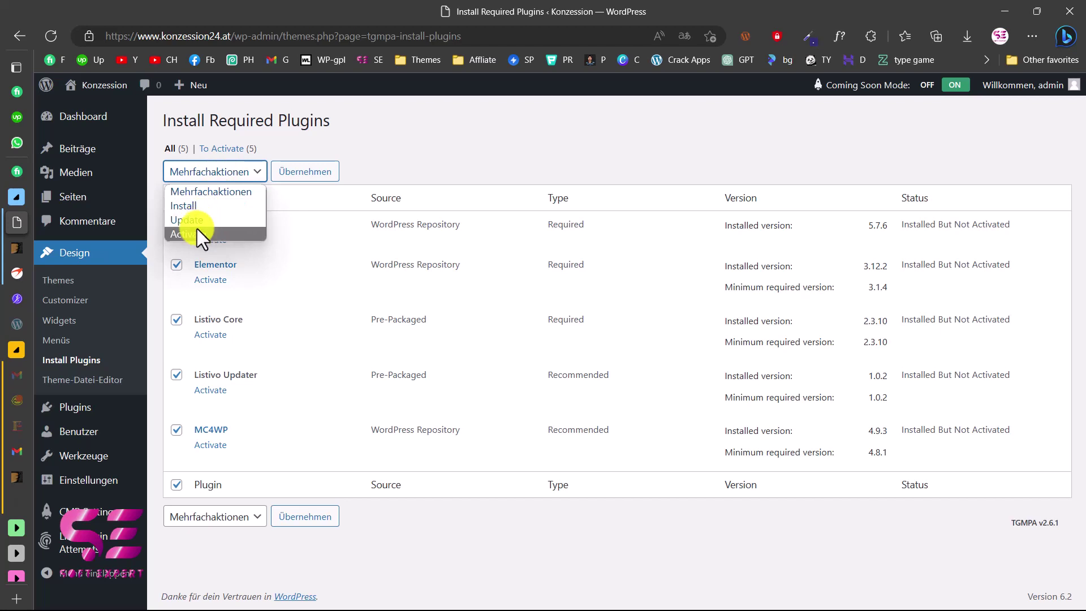
pyautogui.click(197, 232)
pyautogui.click(290, 175)
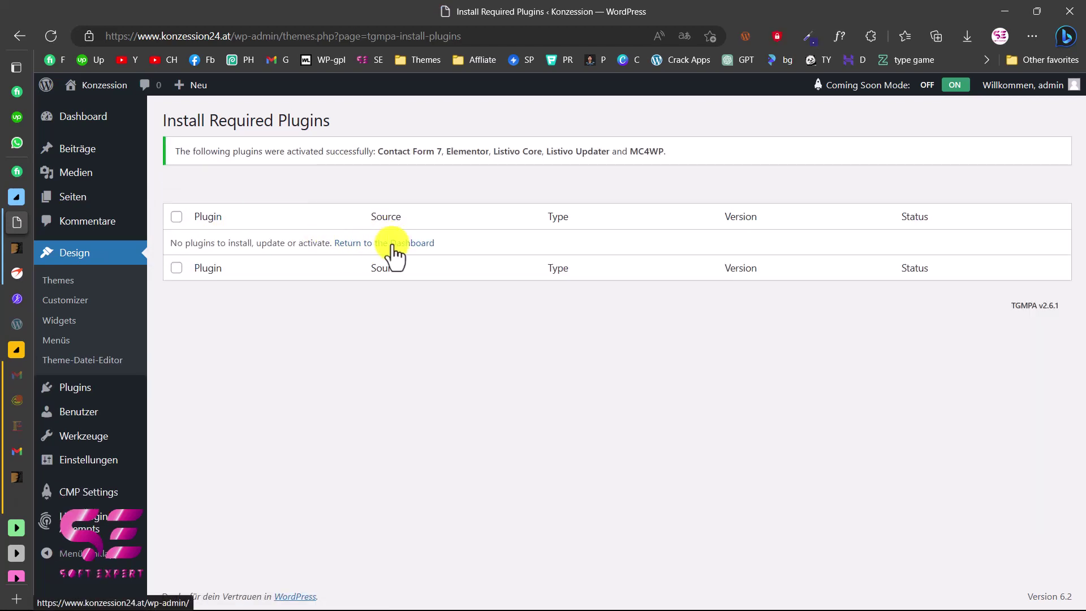
# - Return to the dashboard, browse the available demos in the Listivo Demo Importer and import Demo Modern
pyautogui.click(392, 243)
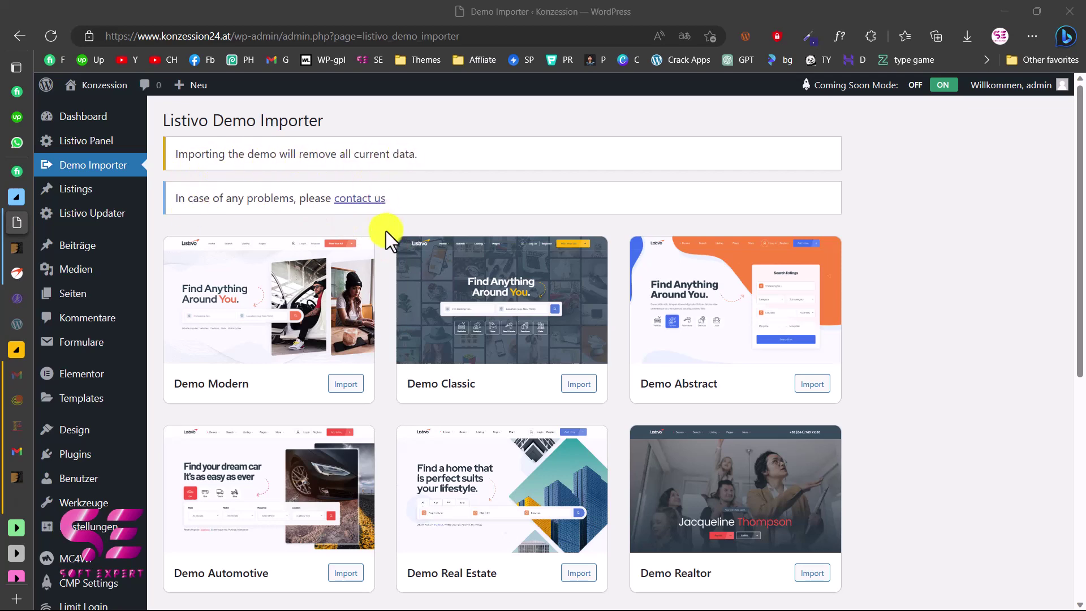
pyautogui.scroll(-3, 386, 230)
pyautogui.scroll(-2, 386, 231)
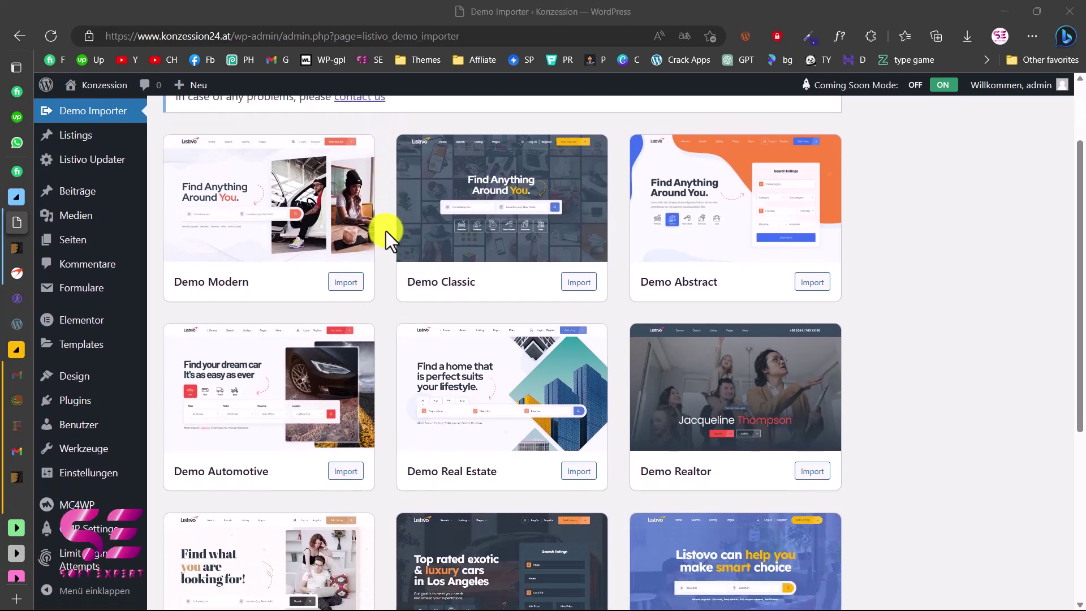
pyautogui.scroll(-3, 385, 231)
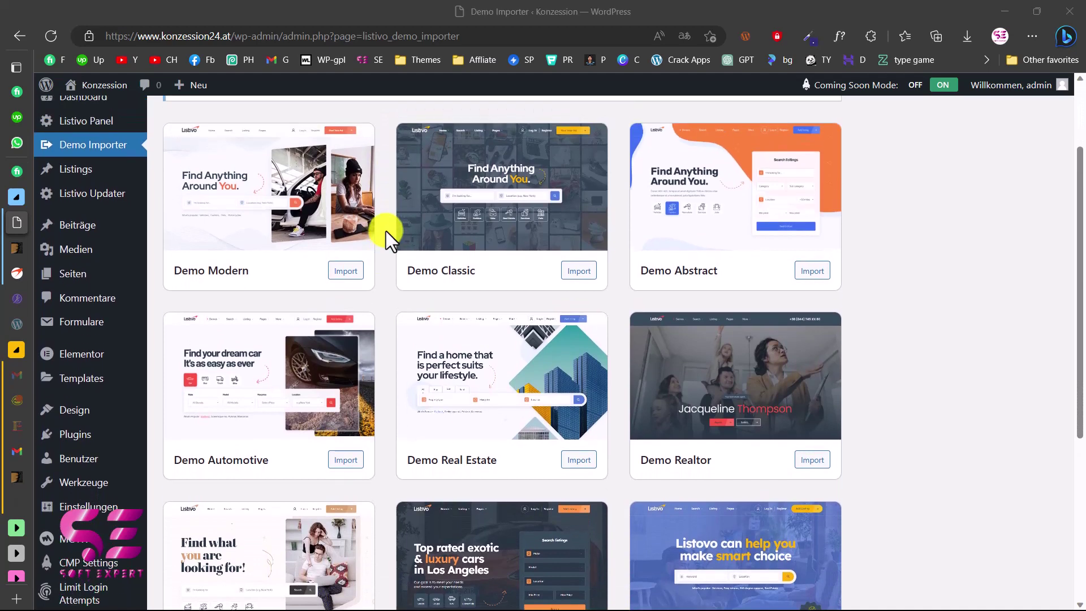
pyautogui.scroll(-3, 385, 231)
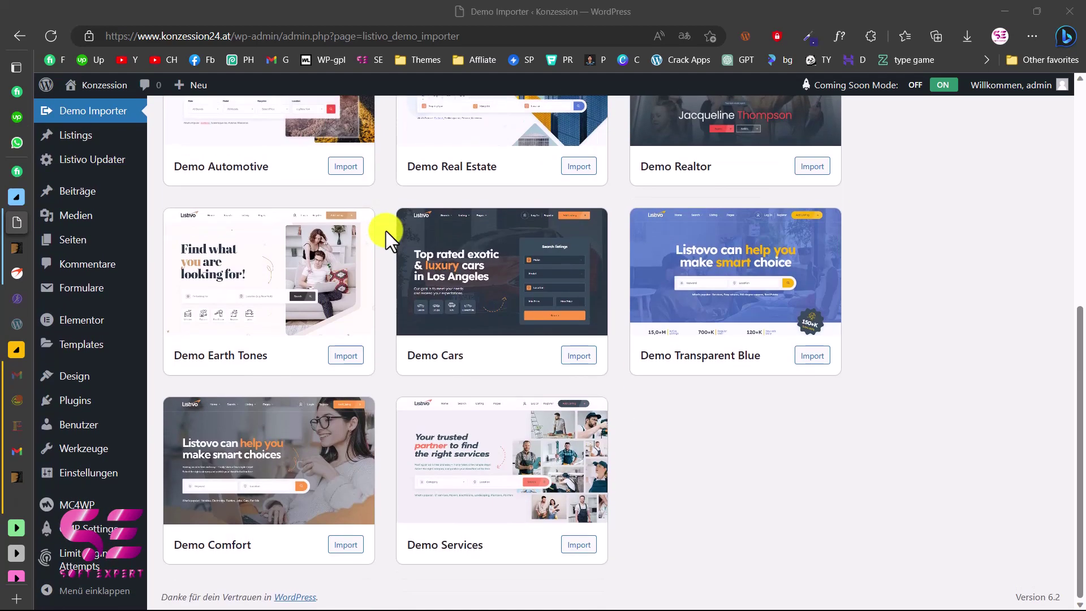
pyautogui.scroll(6, 381, 377)
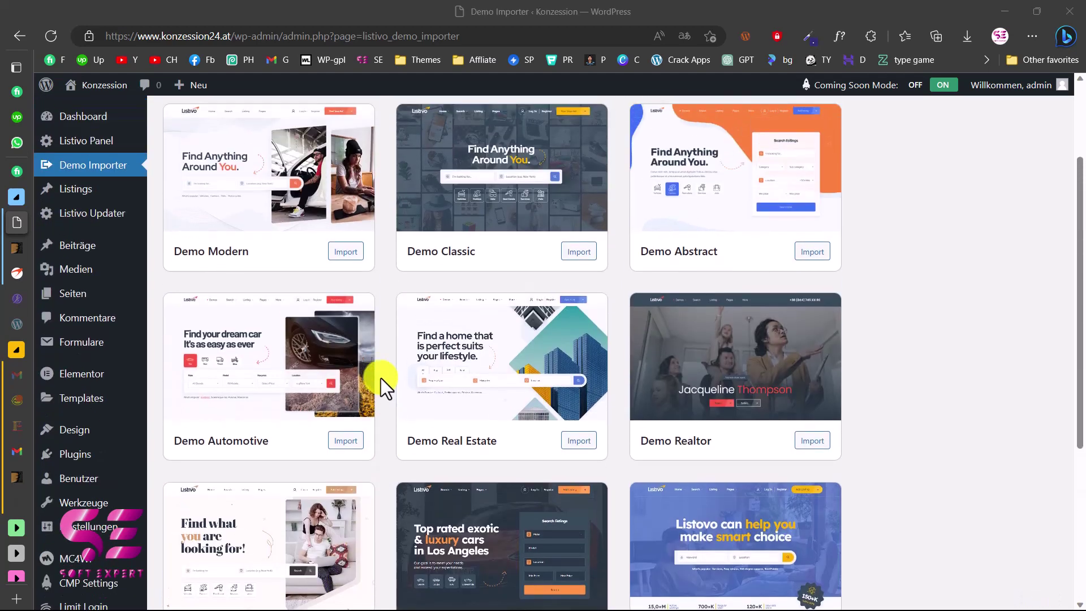
pyautogui.scroll(1, 381, 378)
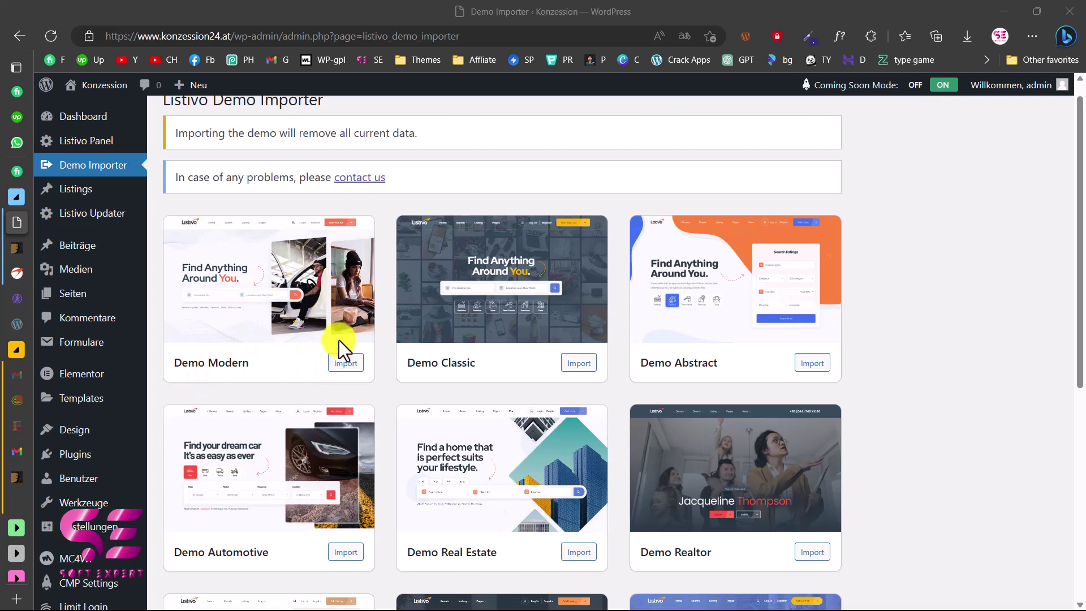
pyautogui.click(345, 365)
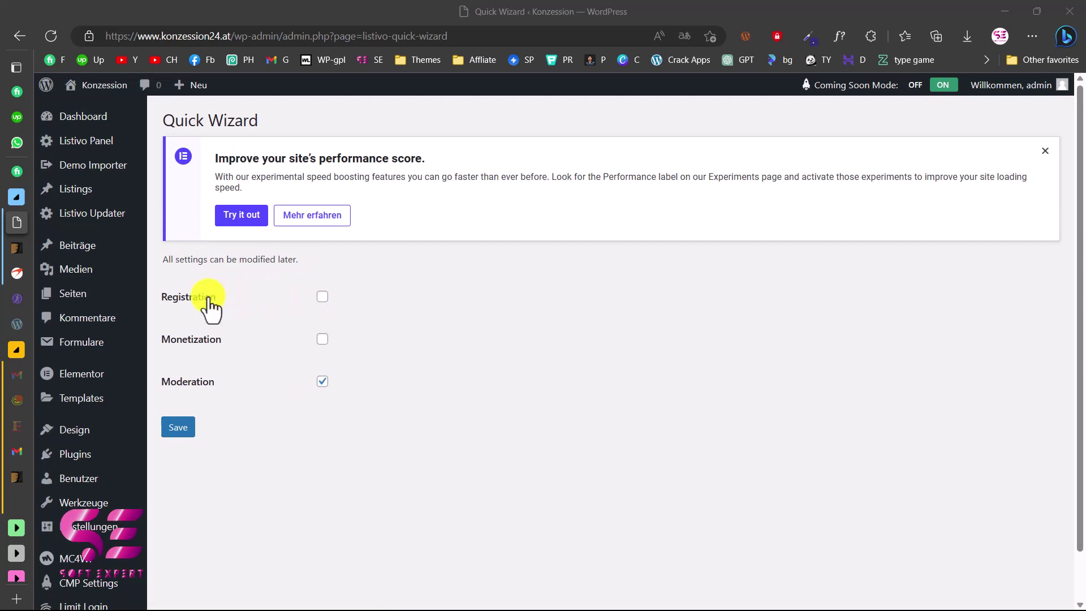
# - Enable registration and monetization in the Quick Wizard, save the choices, and look over Listivo's Basic settings
pyautogui.click(326, 300)
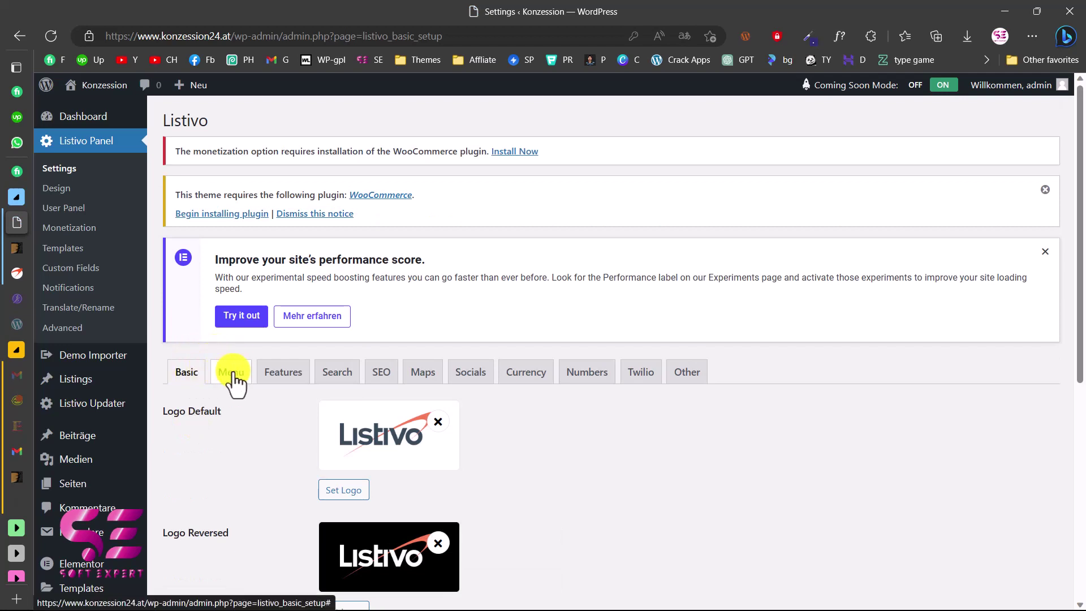
pyautogui.scroll(-3, 293, 417)
pyautogui.scroll(-4, 293, 416)
pyautogui.scroll(5, 293, 416)
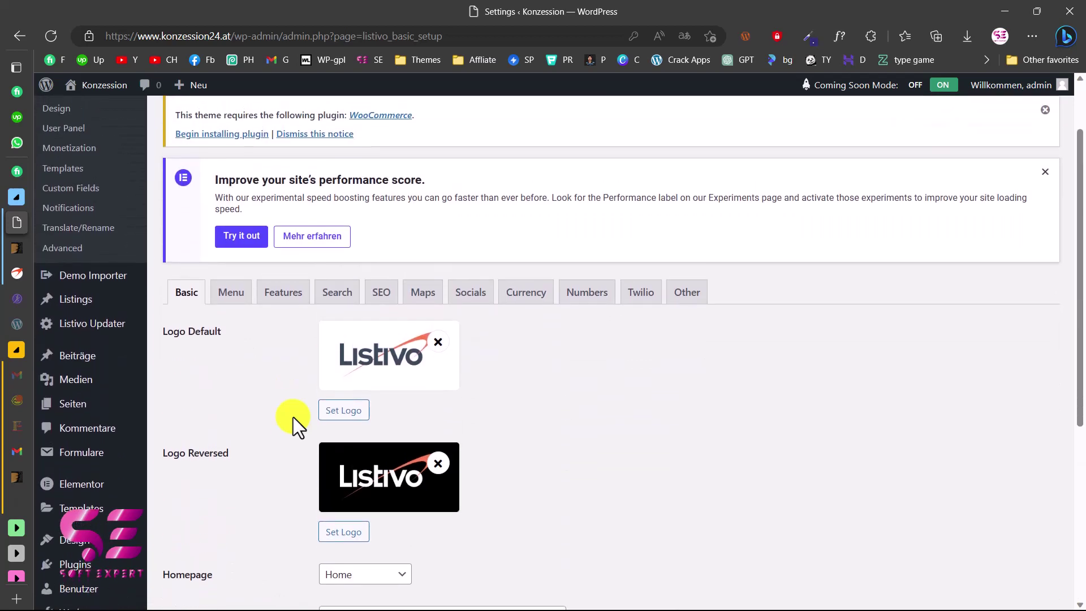
pyautogui.scroll(2, 293, 416)
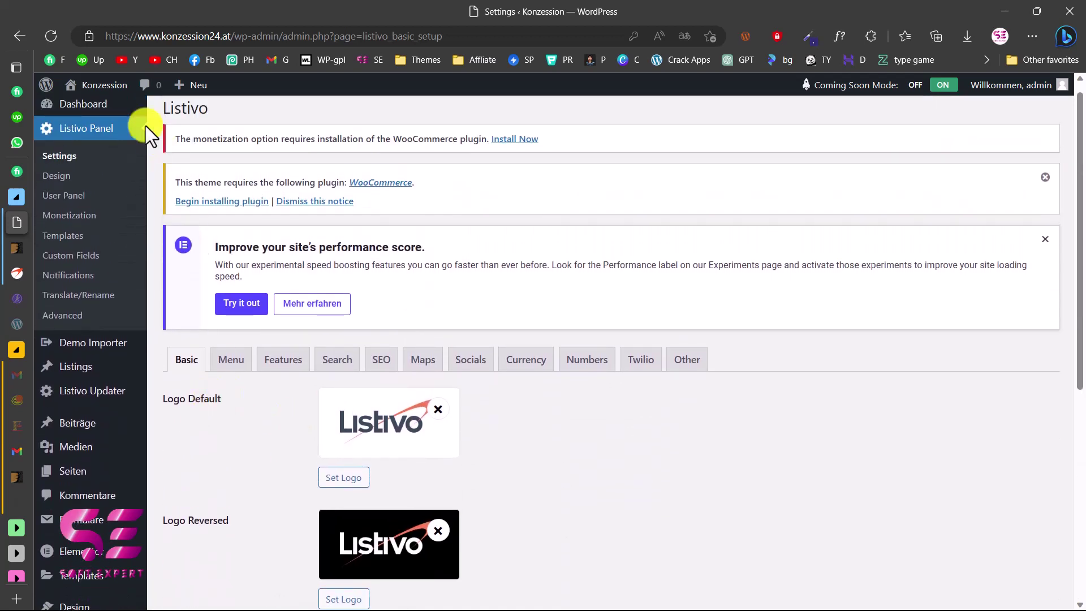
# - Examine the imported konzession24.at homepage from header to footer, including categories, featured ads and testimonials, and return to the Listivo settings
pyautogui.rightClick(89, 84)
pyautogui.click(123, 95)
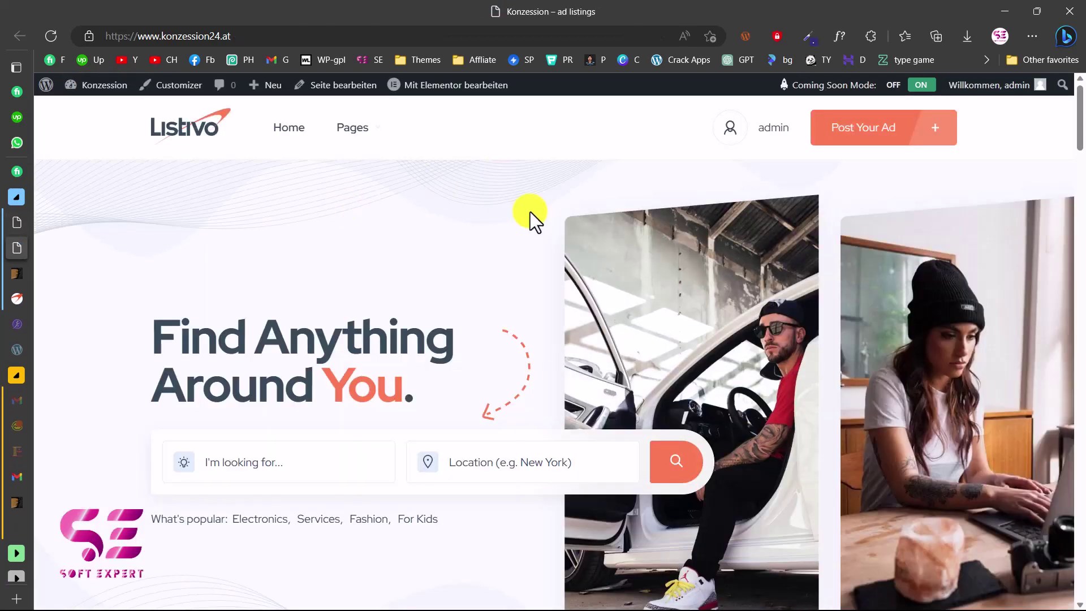
pyautogui.moveTo(378, 128)
pyautogui.moveTo(713, 135)
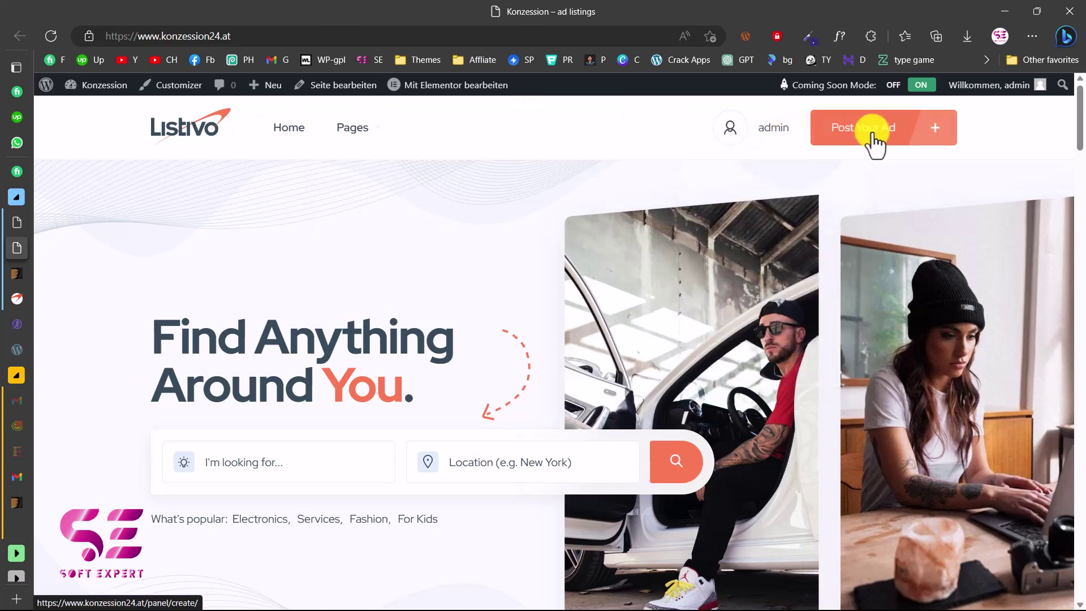
pyautogui.scroll(-6, 616, 353)
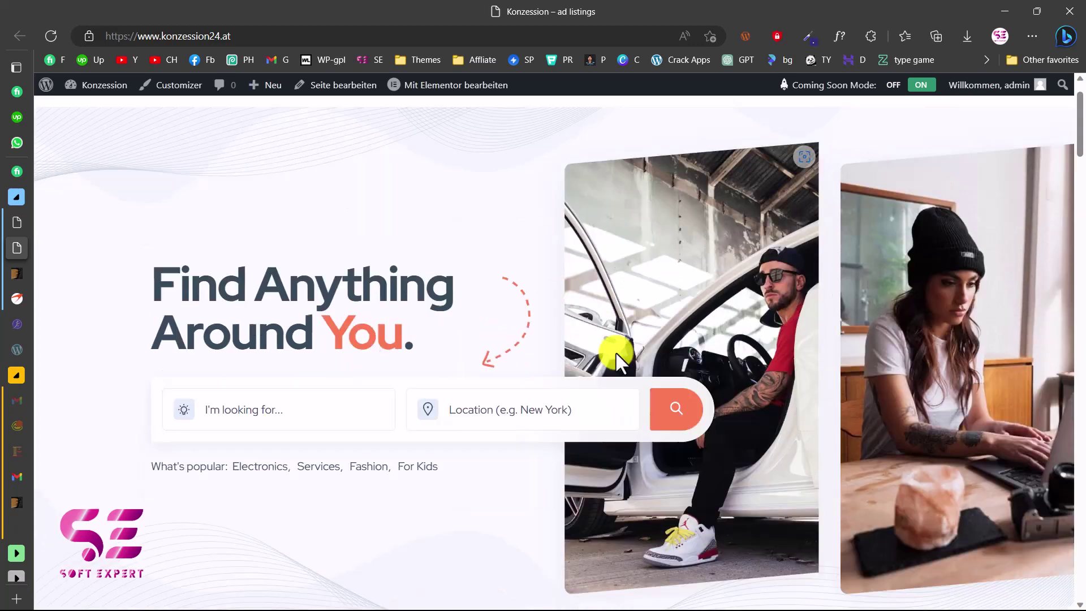
pyautogui.scroll(-7, 616, 352)
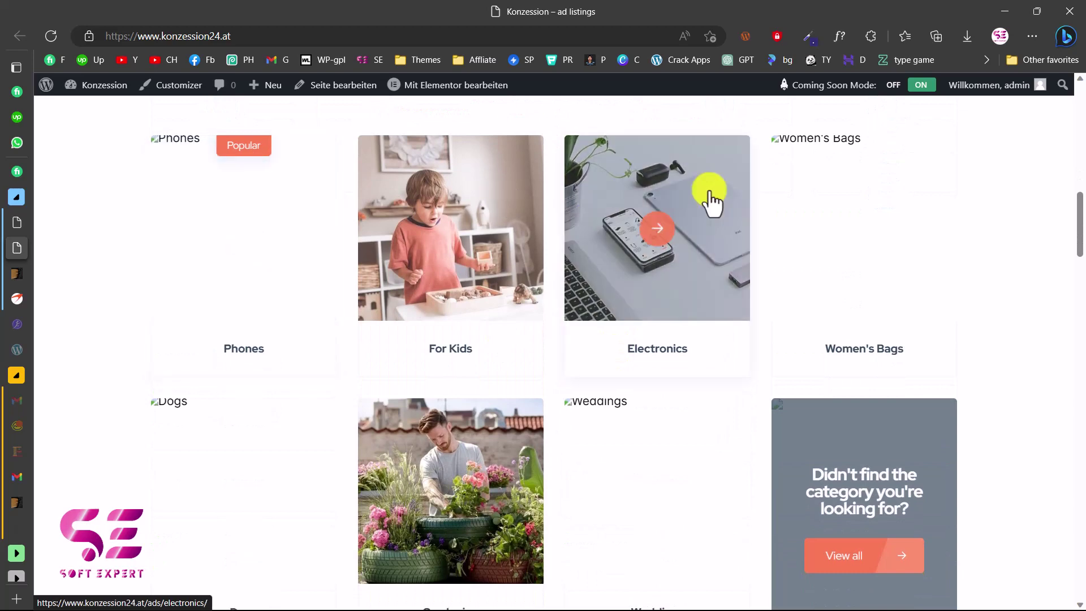
pyautogui.scroll(-3, 831, 240)
pyautogui.scroll(-6, 643, 332)
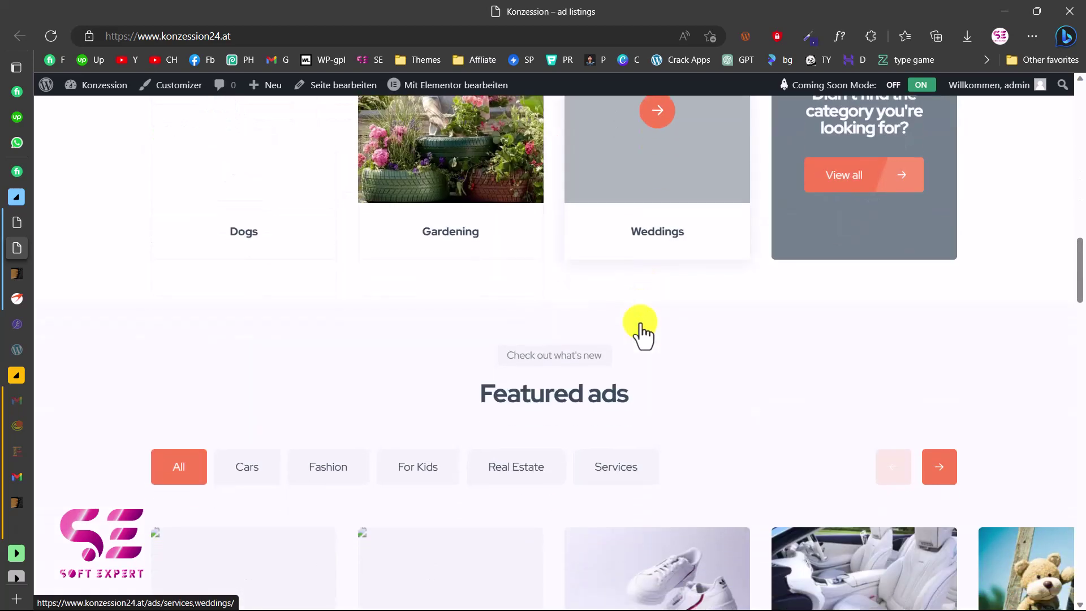
pyautogui.scroll(-2, 642, 332)
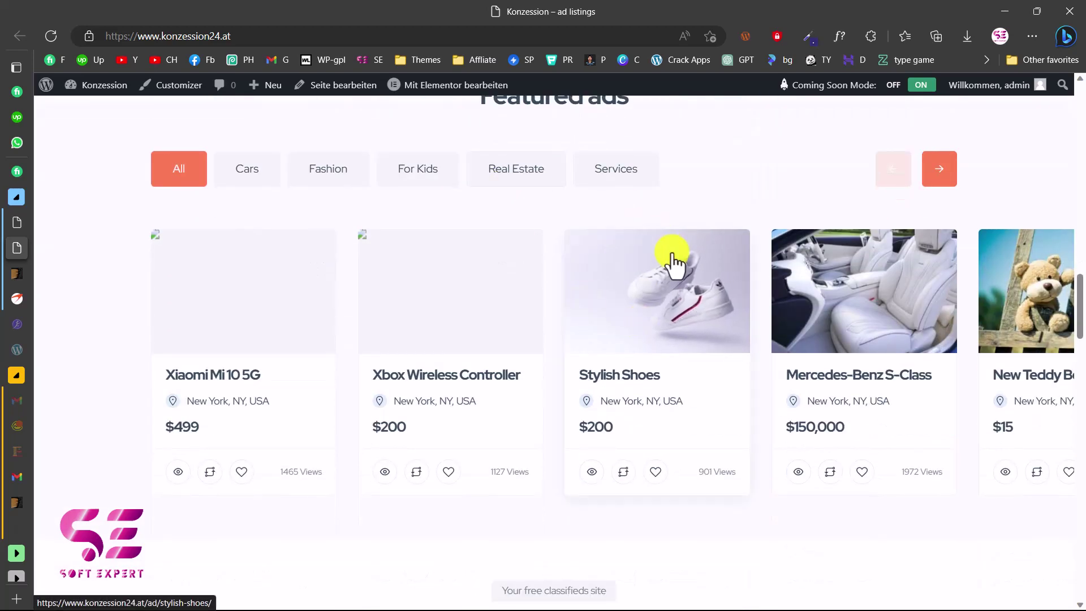
pyautogui.scroll(-3, 662, 255)
pyautogui.scroll(-5, 673, 263)
pyautogui.scroll(-3, 673, 263)
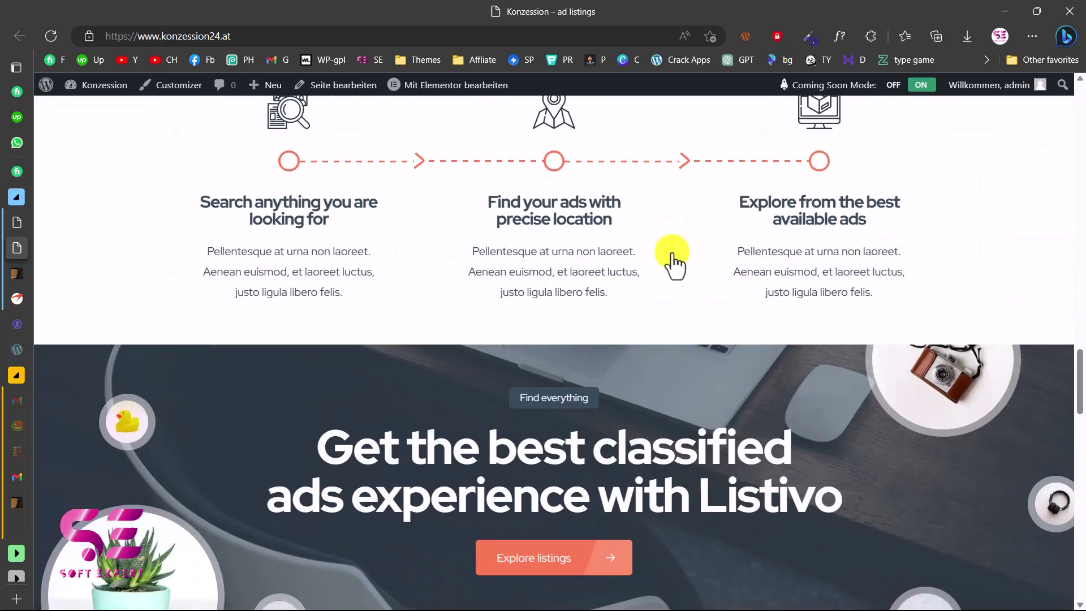
pyautogui.scroll(-15, 846, 318)
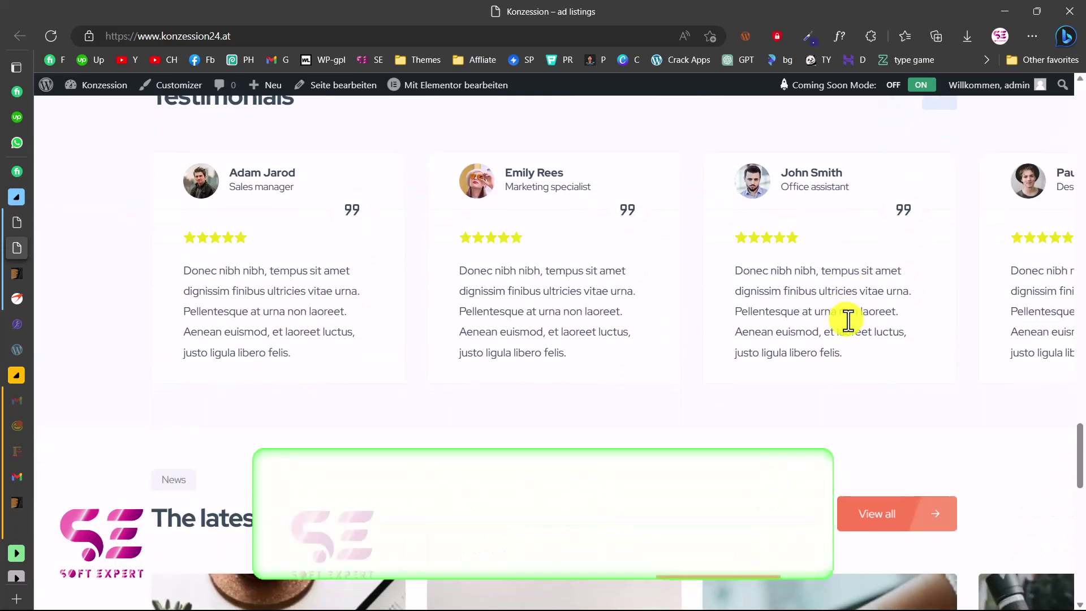
pyautogui.scroll(-10, 848, 320)
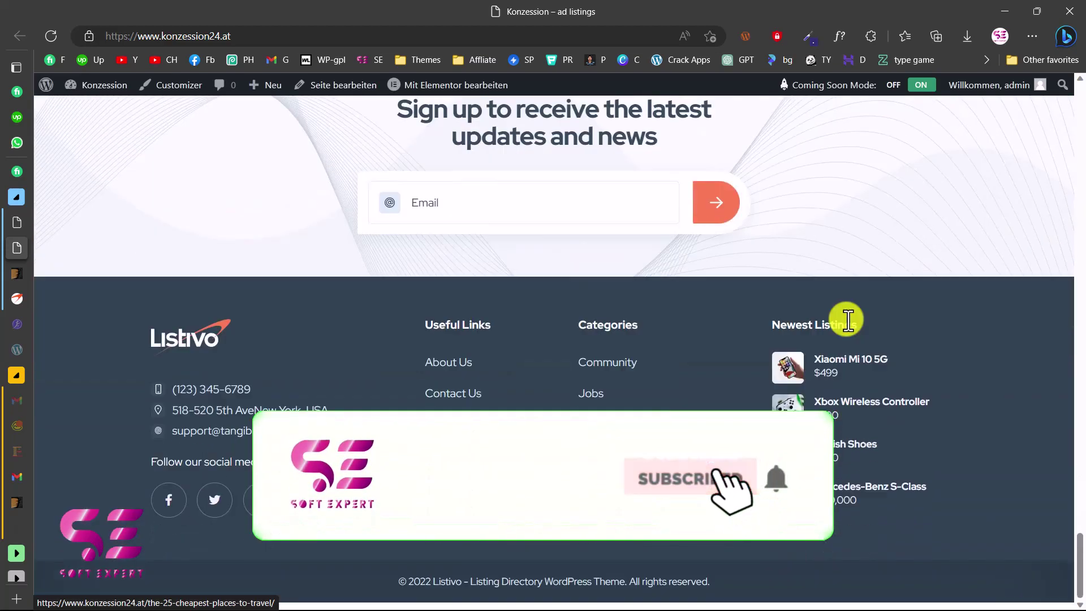
pyautogui.scroll(20, 847, 321)
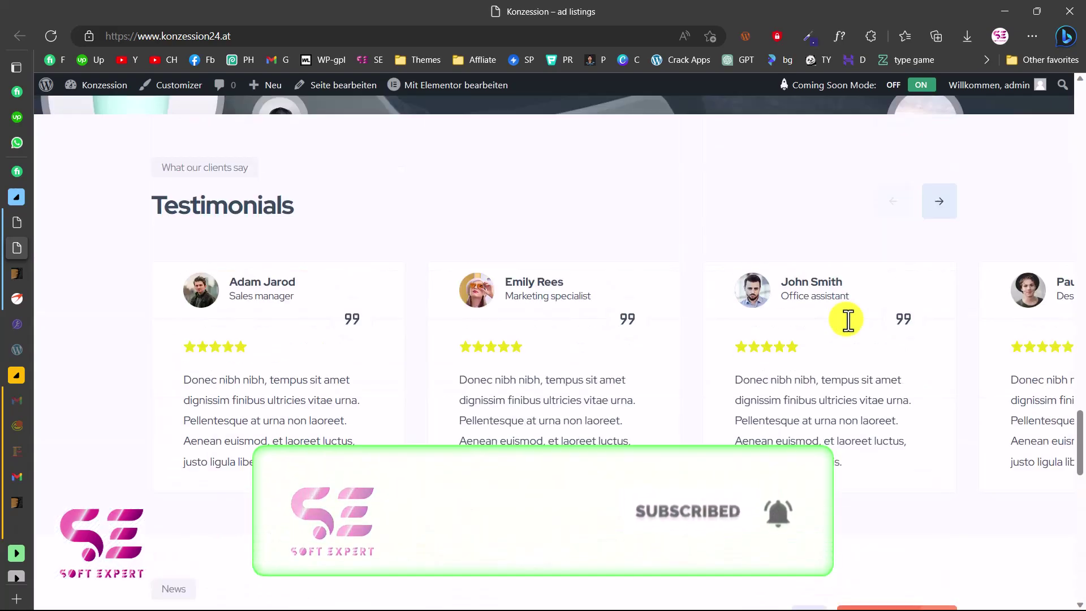
pyautogui.scroll(10, 848, 320)
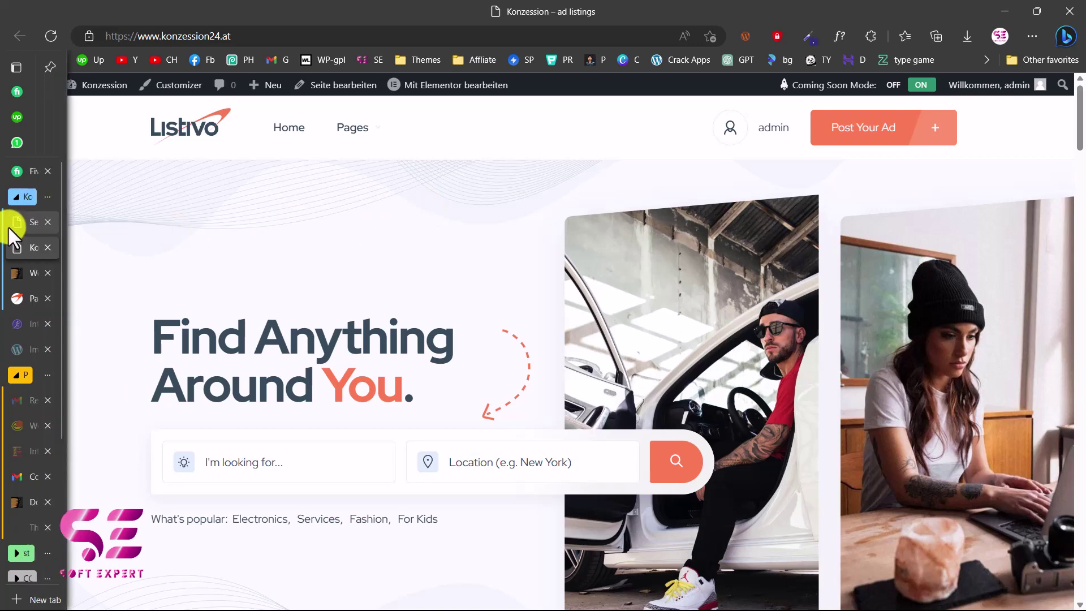
pyautogui.click(29, 225)
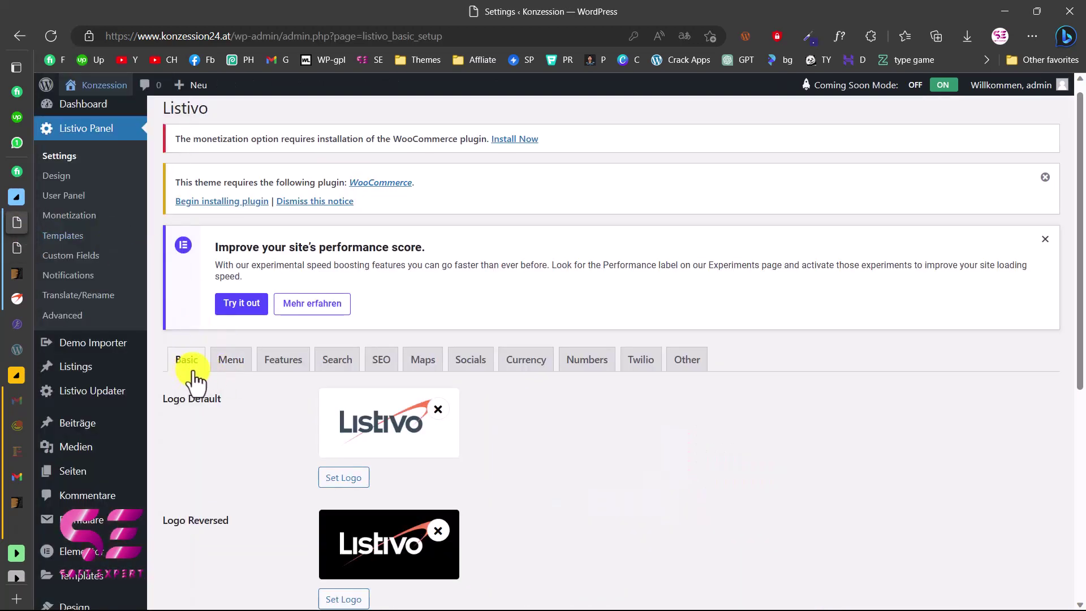
# - Upload the downloaded Logo_Konzession24-ai (1).png and set it as the default logo in the Basic settings
pyautogui.scroll(-2, 214, 365)
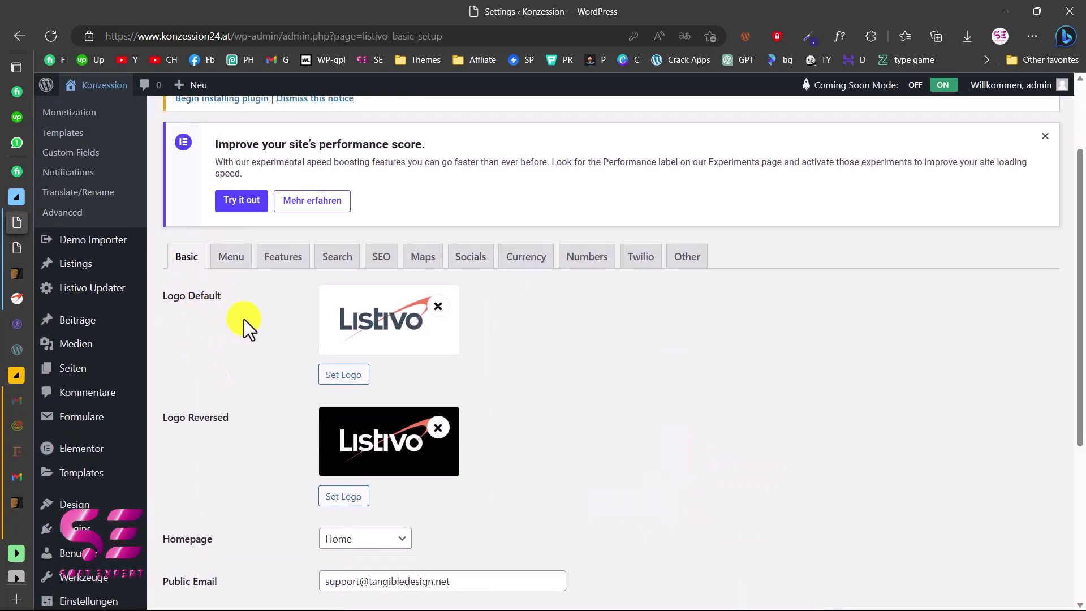
pyautogui.scroll(-1, 243, 321)
pyautogui.scroll(-1, 267, 371)
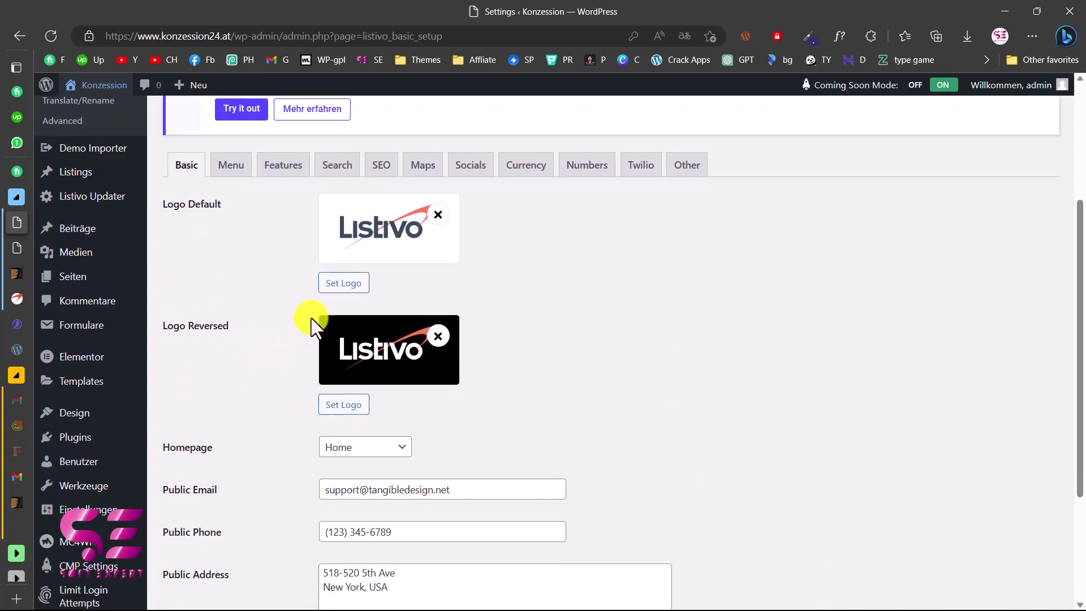
pyautogui.click(358, 282)
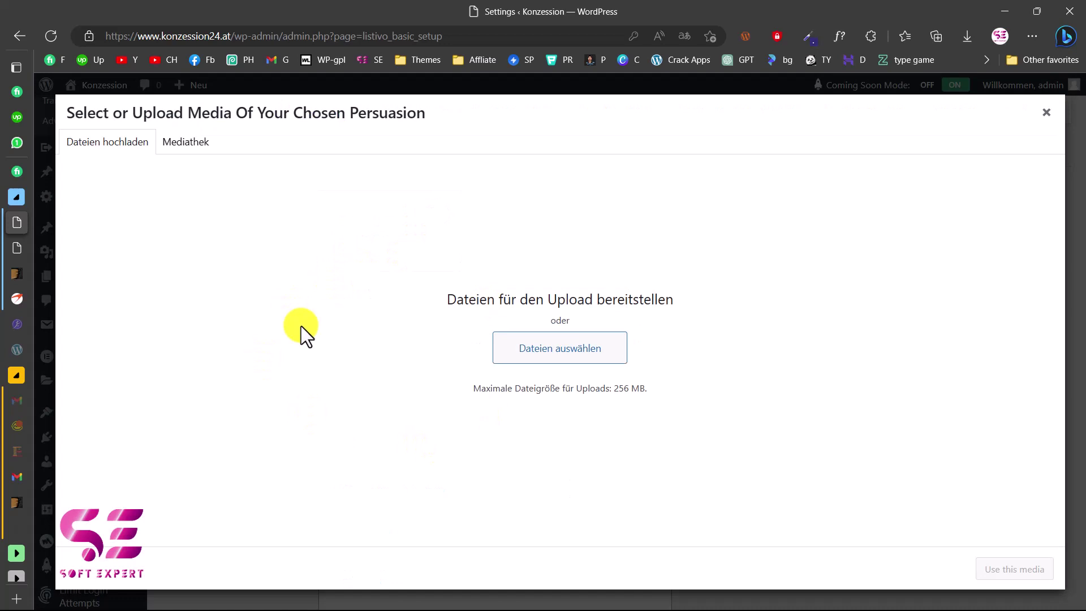
pyautogui.click(969, 31)
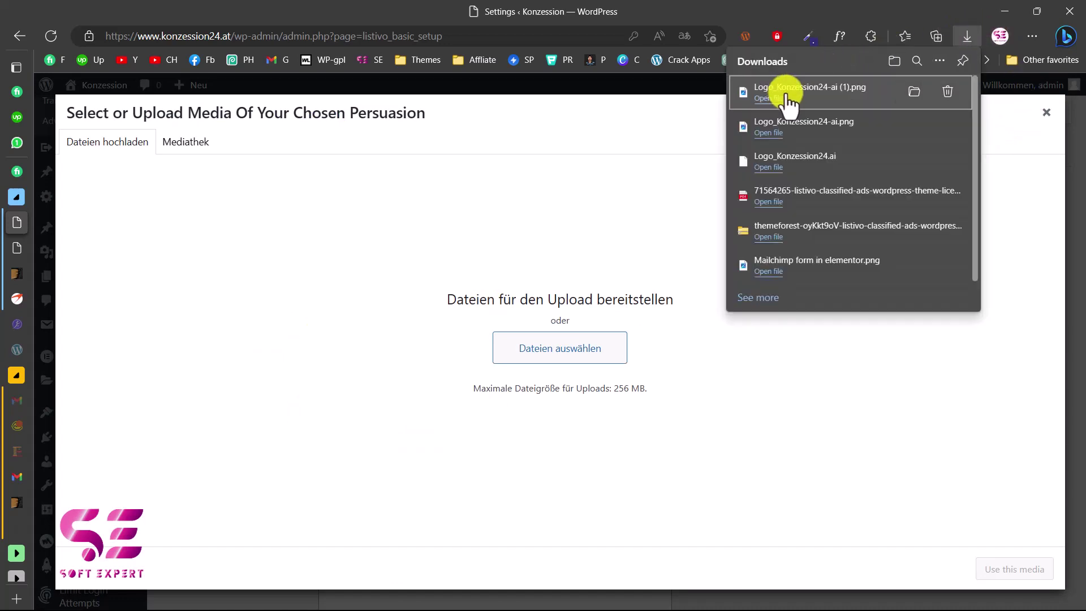
pyautogui.moveTo(789, 102); pyautogui.dragTo(586, 270)
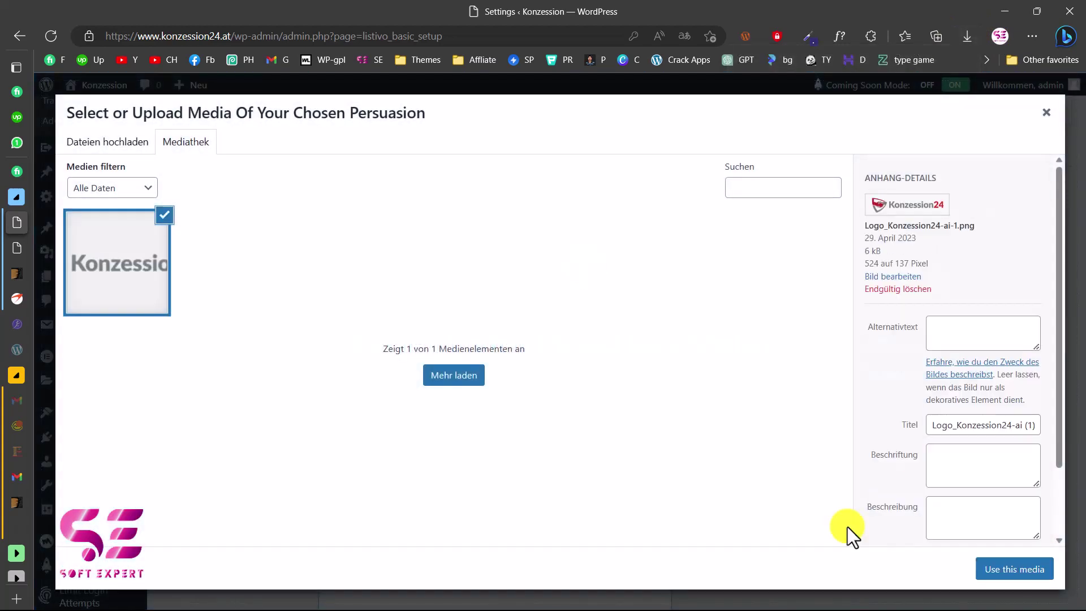
pyautogui.click(1016, 573)
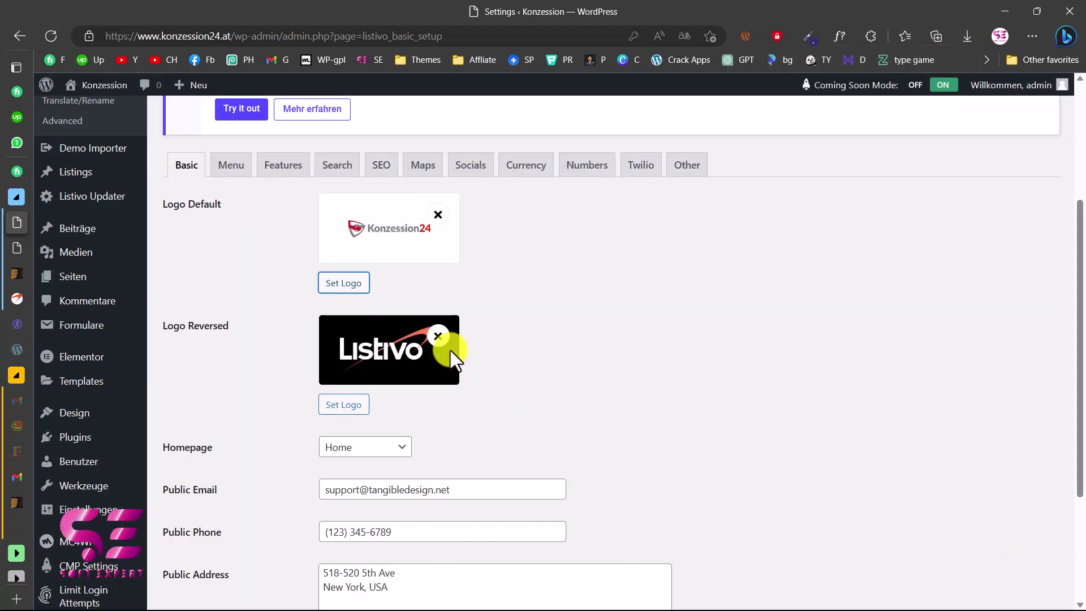
# - Remove the reversed Listivo logo and select Home as the site's homepage
pyautogui.click(438, 338)
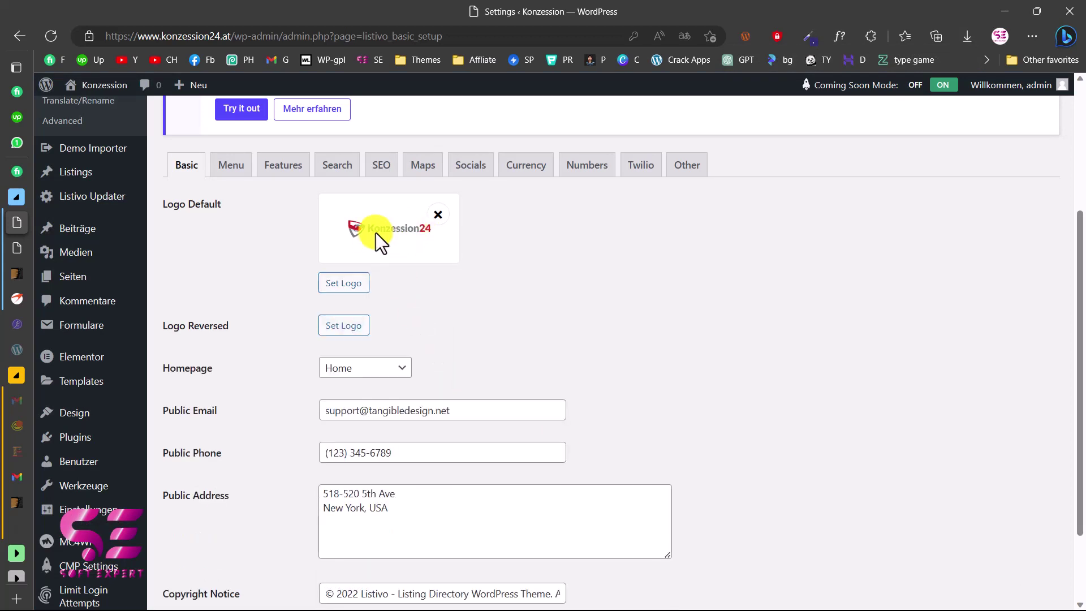
pyautogui.scroll(-2, 439, 334)
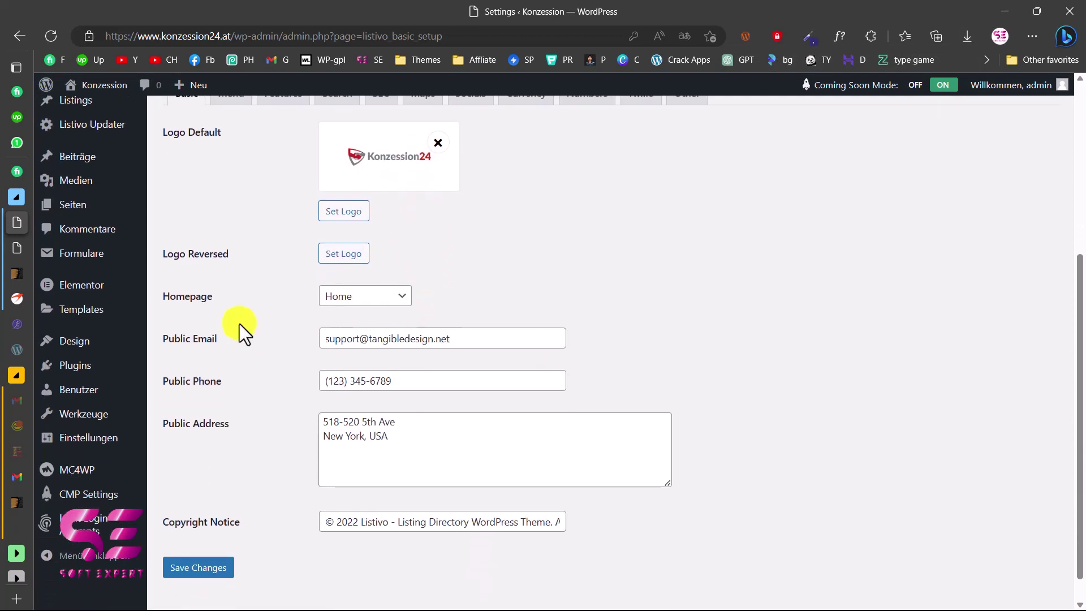
pyautogui.click(359, 305)
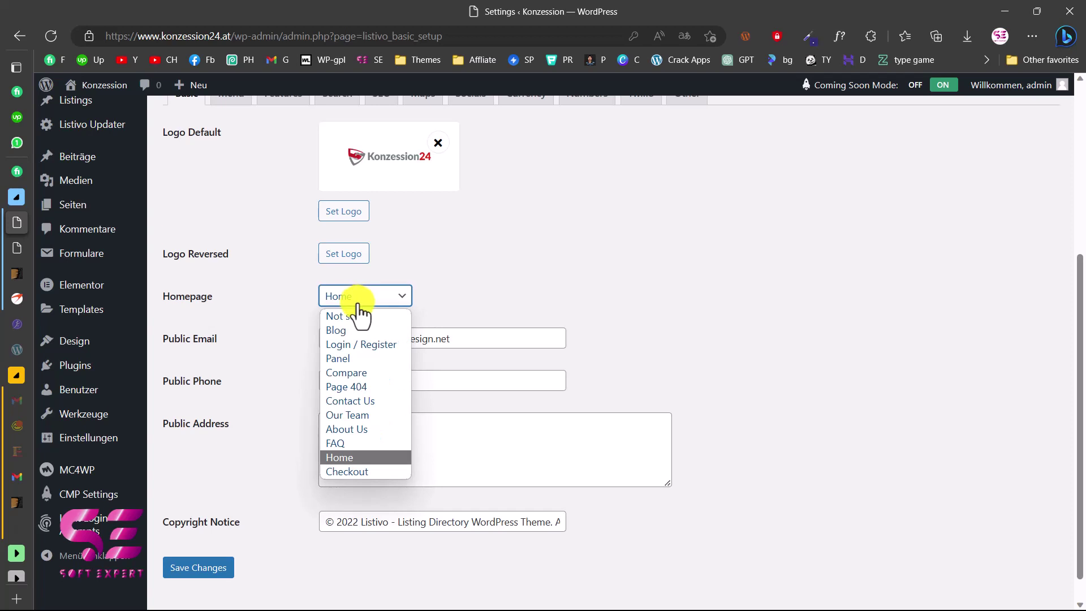
pyautogui.click(347, 456)
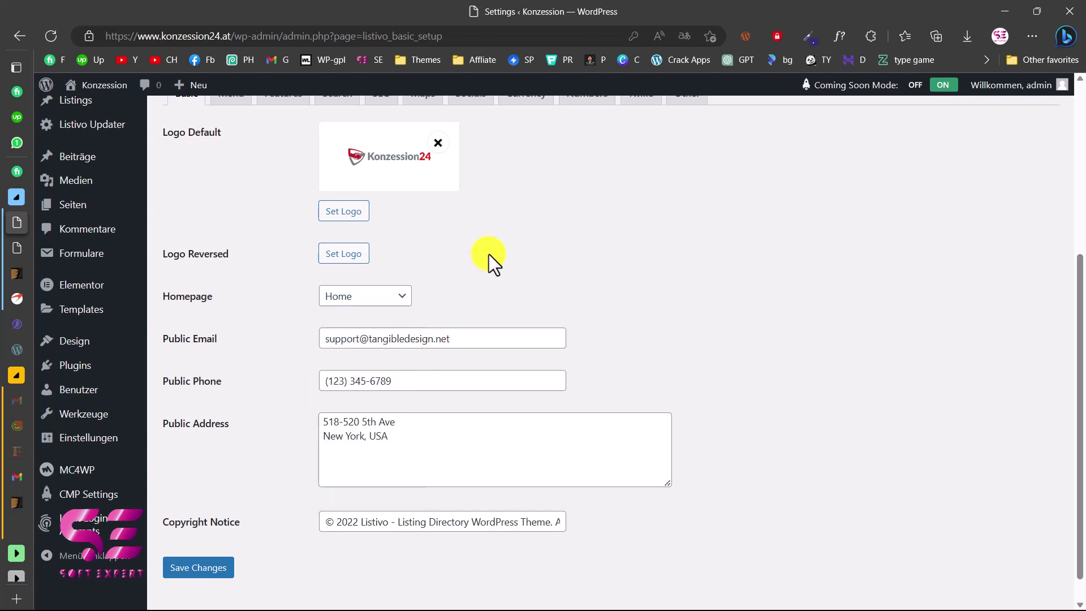
# - Change the copyright notice to "© 2023 Listivo - Konzession24. All rights reserved." and save the Basic settings
pyautogui.scroll(-1, 489, 253)
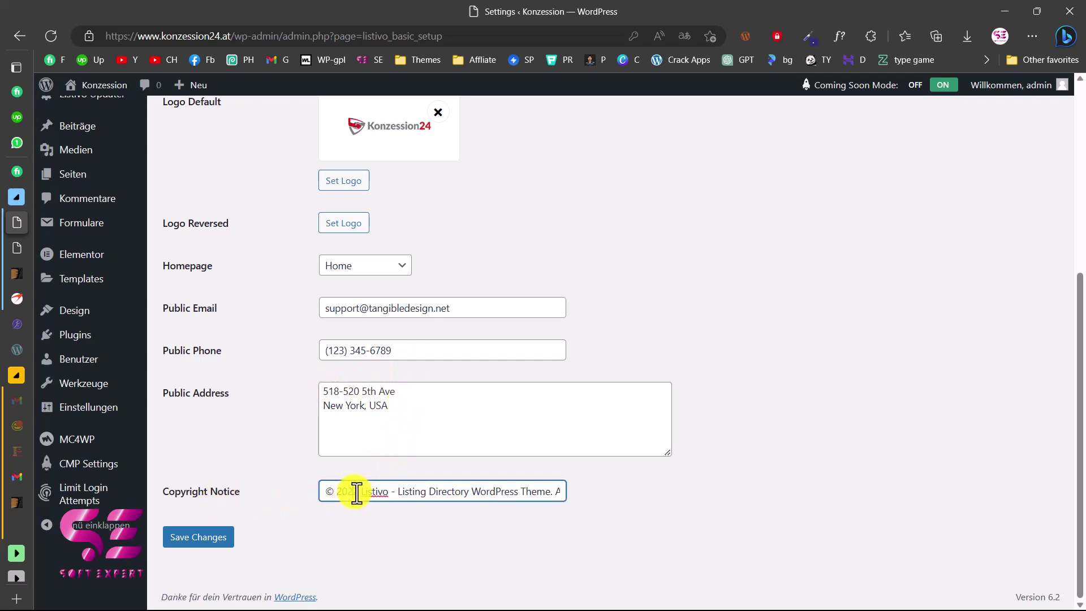
pyautogui.moveTo(362, 492); pyautogui.dragTo(572, 494)
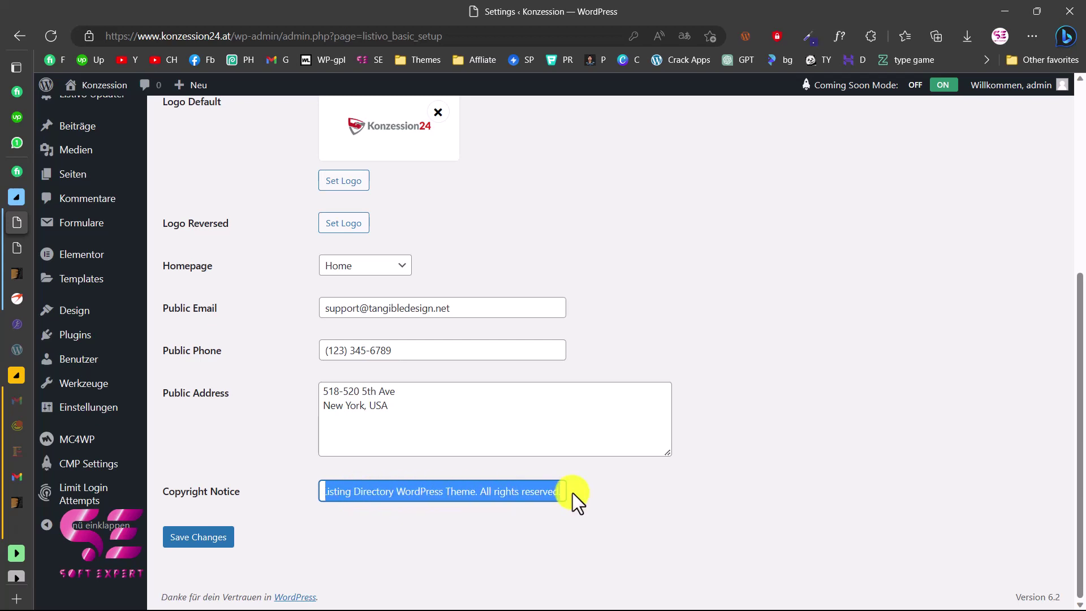
pyautogui.write('Konzess')
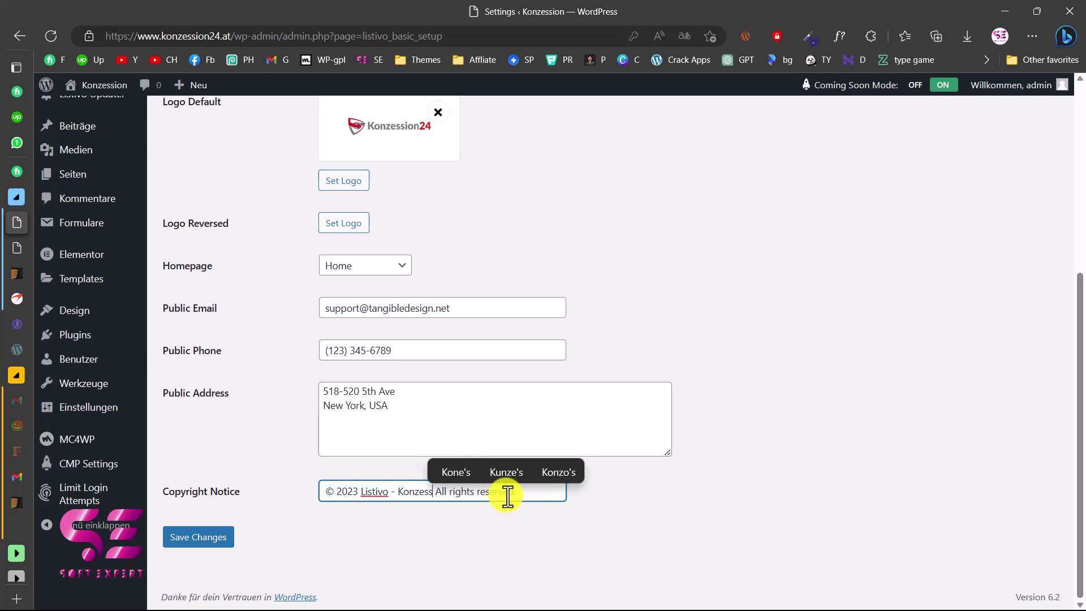
pyautogui.write('ion')
pyautogui.click(215, 540)
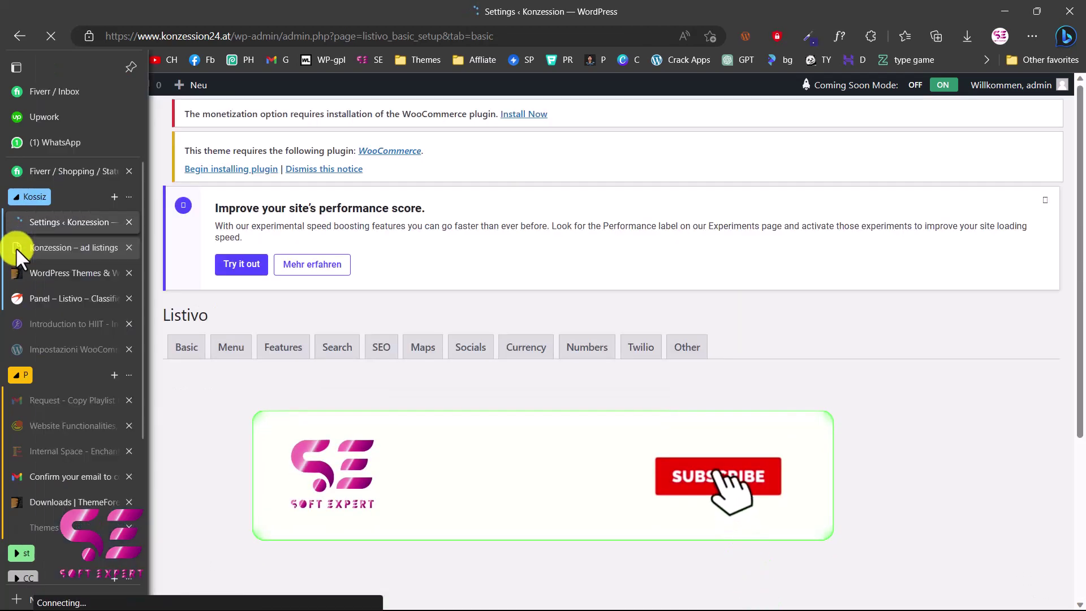
# - Check the logo and footer copyright text on the live homepage, comparing the footer with the Copyright Notice setting
pyautogui.click(16, 247)
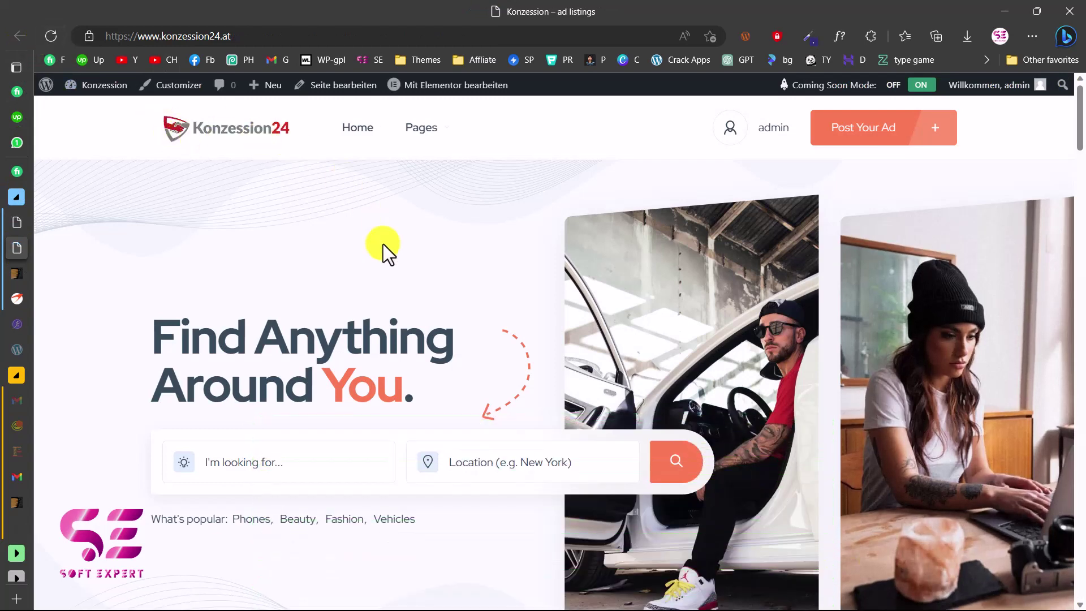
pyautogui.scroll(-10, 383, 245)
pyautogui.scroll(-20, 382, 244)
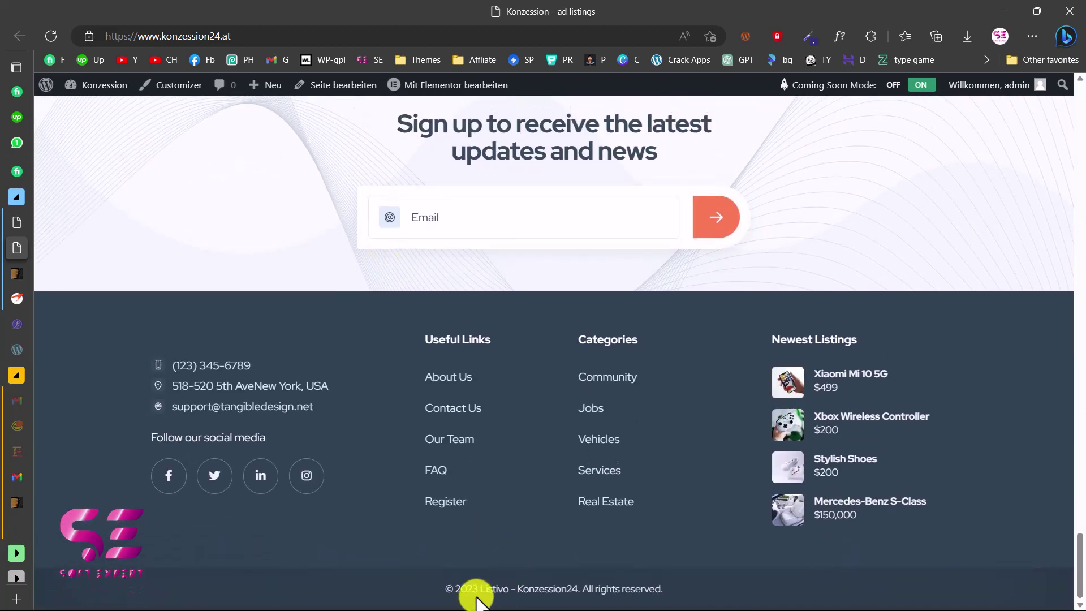
pyautogui.moveTo(452, 586); pyautogui.dragTo(626, 583)
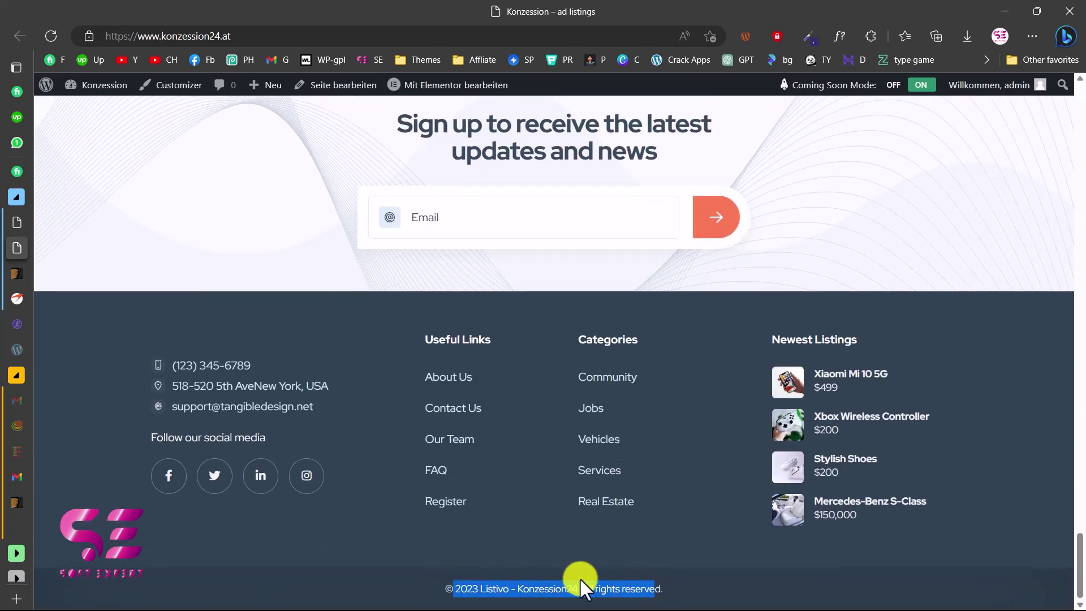
pyautogui.click(480, 588)
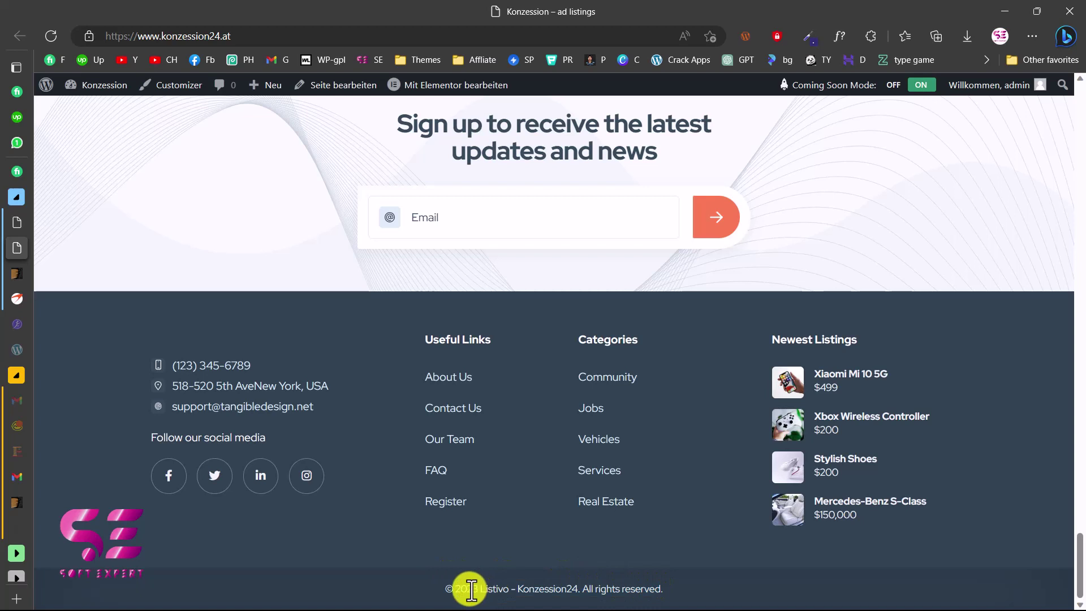
pyautogui.moveTo(509, 588); pyautogui.dragTo(560, 585)
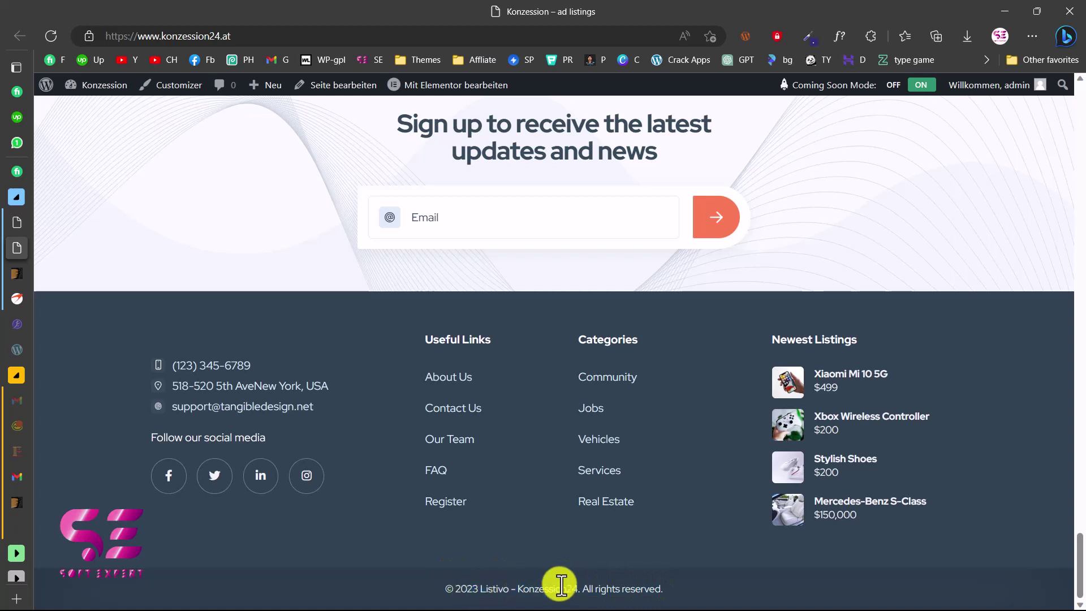
pyautogui.click(16, 223)
pyautogui.scroll(-5, 345, 504)
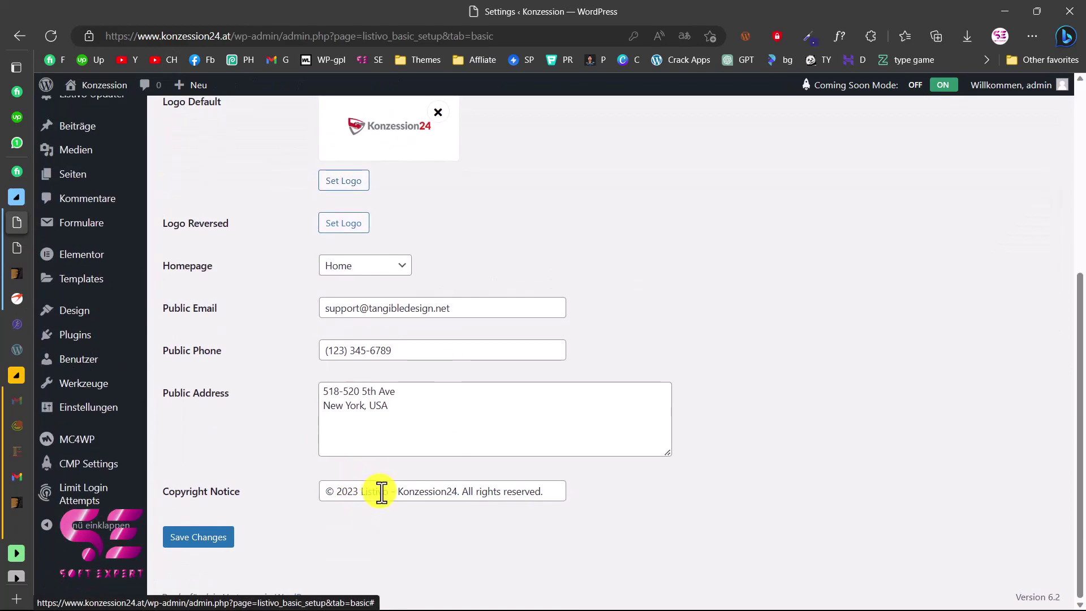
pyautogui.hotkey('ctrl', 'Tab')
pyautogui.scroll(20, 526, 578)
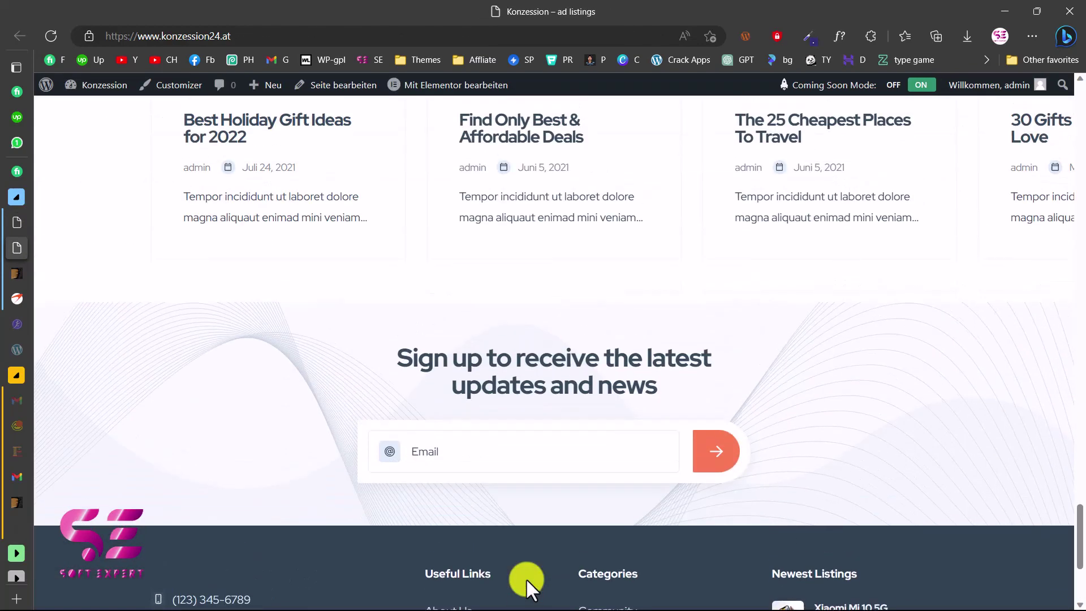
pyautogui.scroll(12, 527, 579)
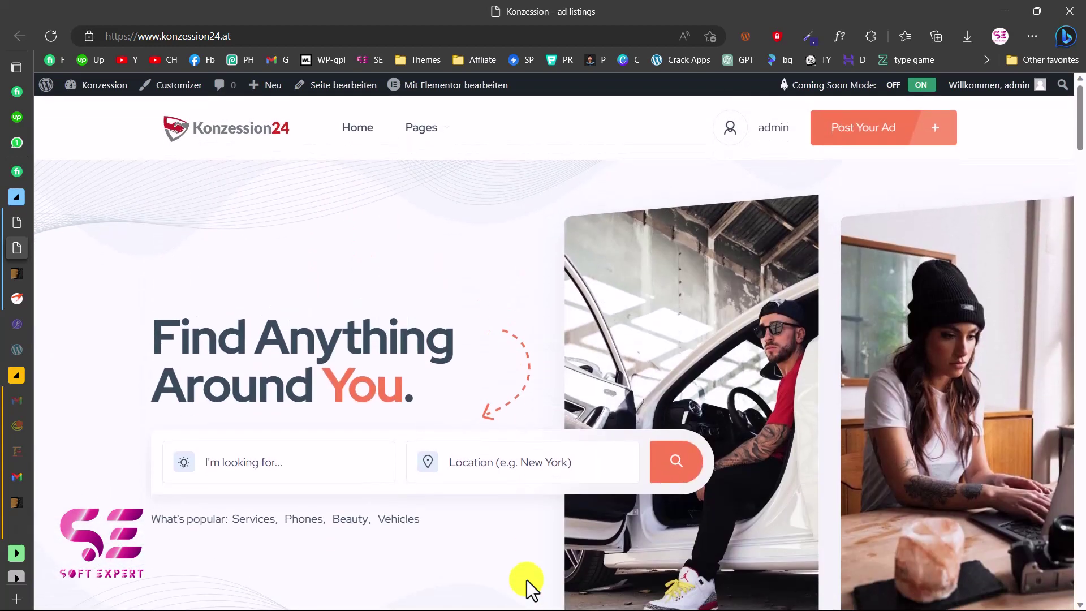
# - Open the Post Your Ad form from the admin account menu and examine its sections from General info through Gallery and beyond
pyautogui.moveTo(767, 133)
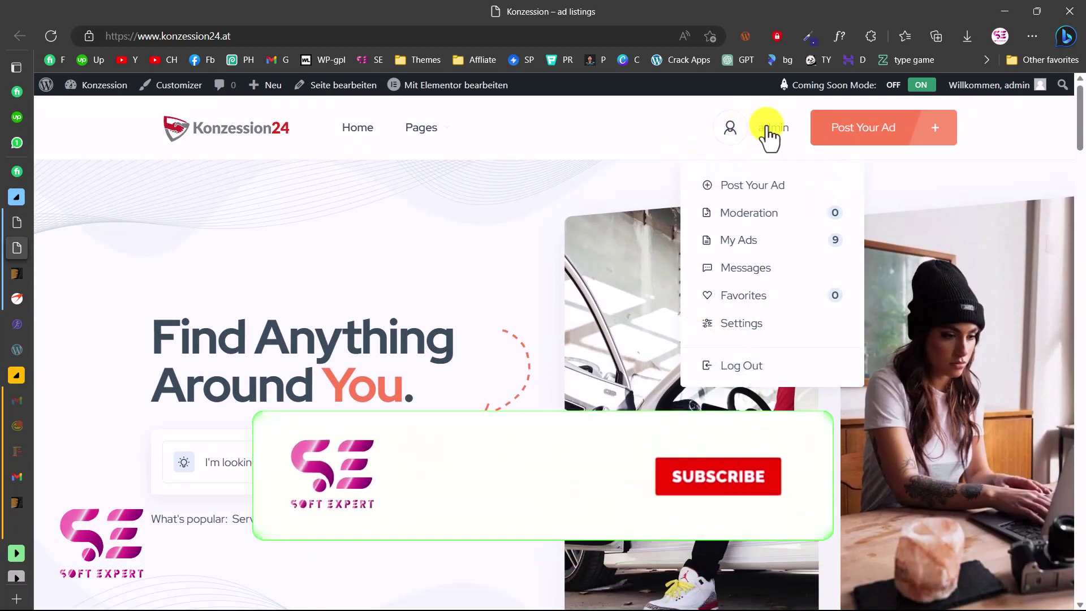
pyautogui.click(750, 186)
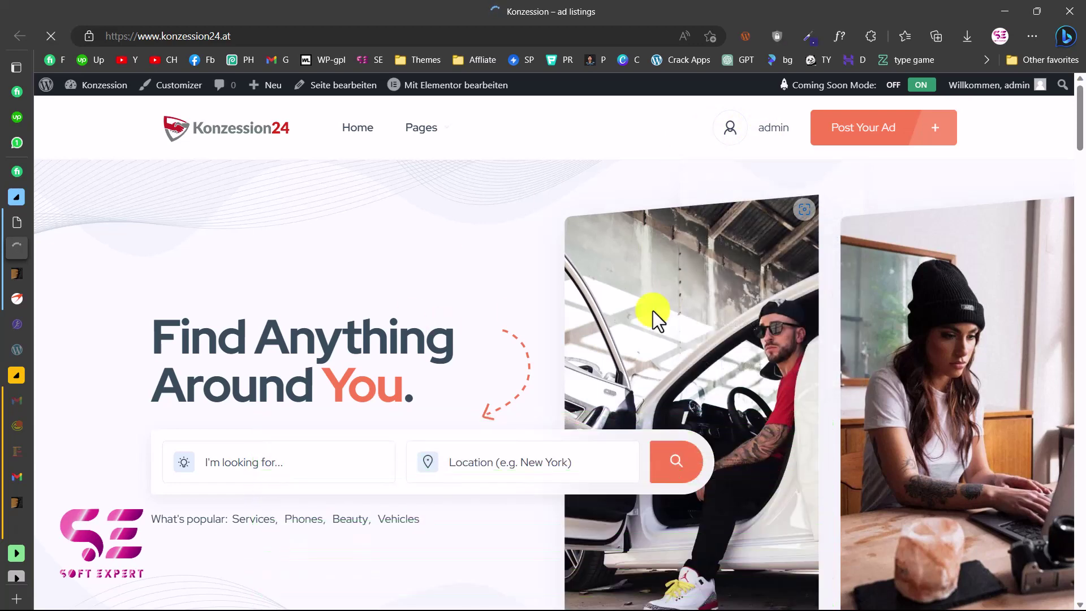
pyautogui.scroll(-2, 571, 376)
pyautogui.scroll(-1, 343, 319)
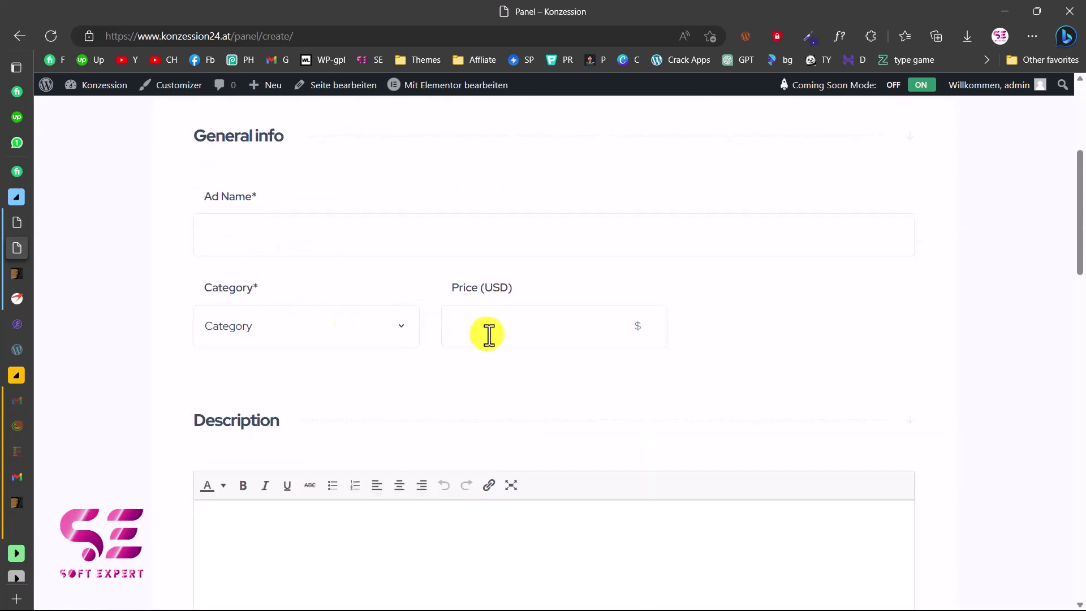
pyautogui.scroll(-10, 489, 333)
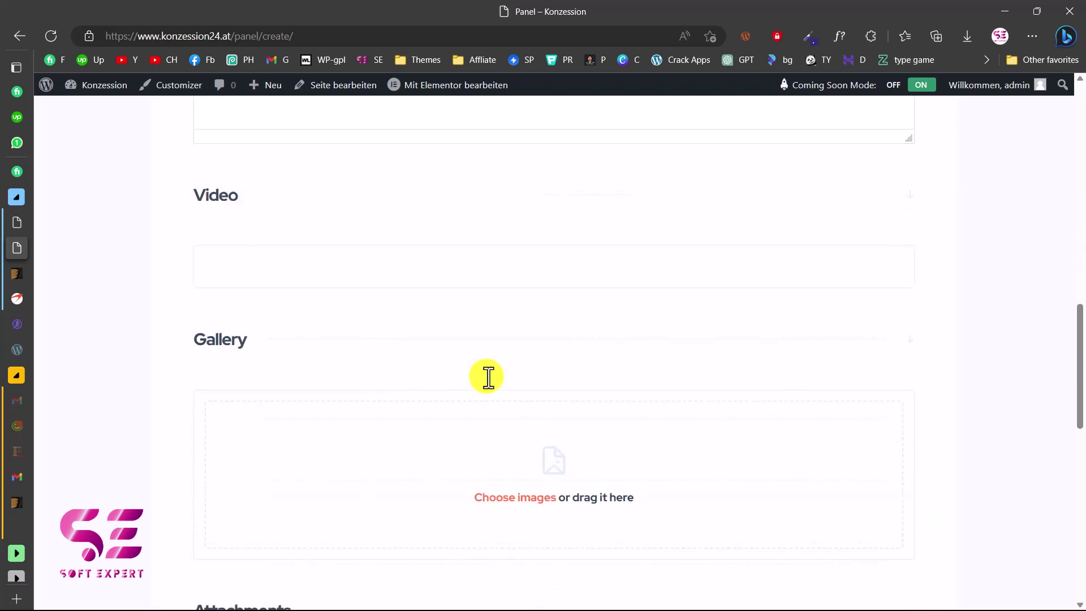
pyautogui.scroll(-3, 439, 342)
pyautogui.scroll(-4, 505, 339)
pyautogui.scroll(17, 507, 342)
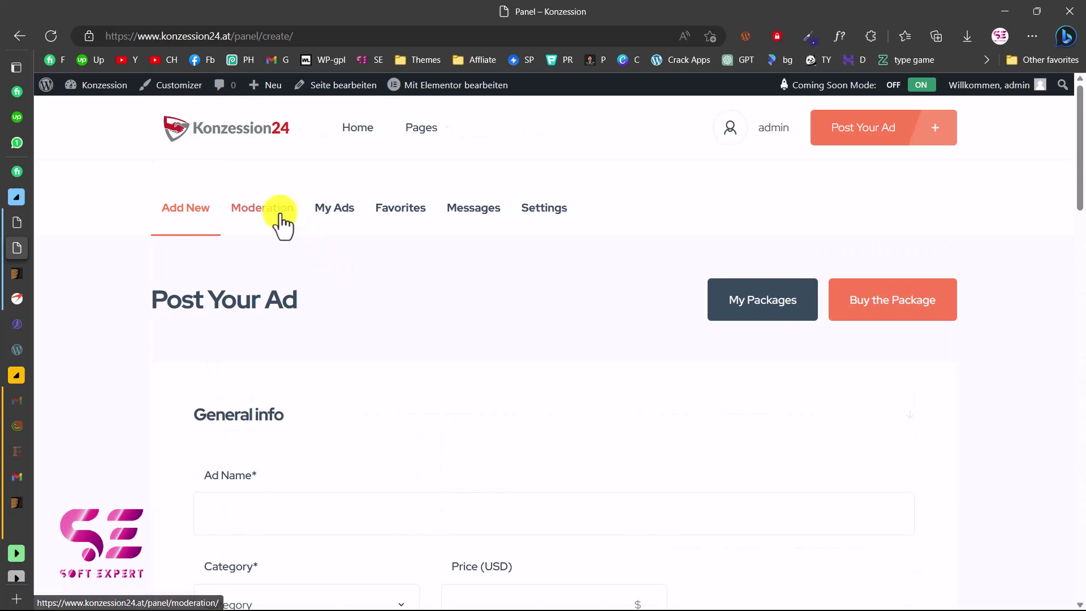
# - Open the Moderation page of the user panel and look through the list of ads
pyautogui.click(280, 218)
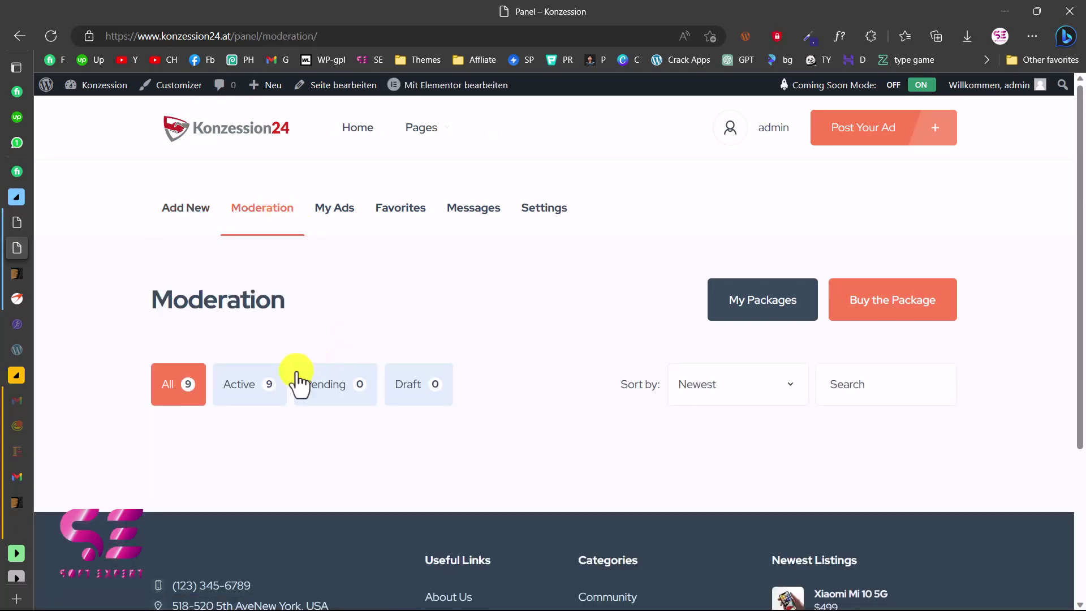
pyautogui.scroll(-3, 417, 412)
pyautogui.scroll(3, 298, 269)
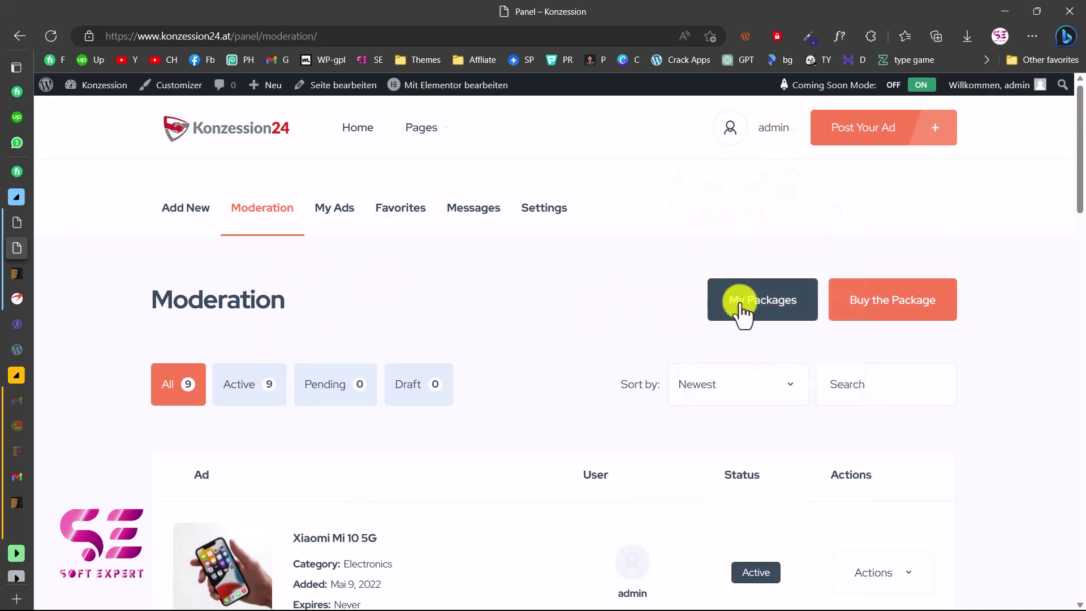
# - Open My Packages and review the price, ad count, duration and featured terms of each package
pyautogui.click(784, 314)
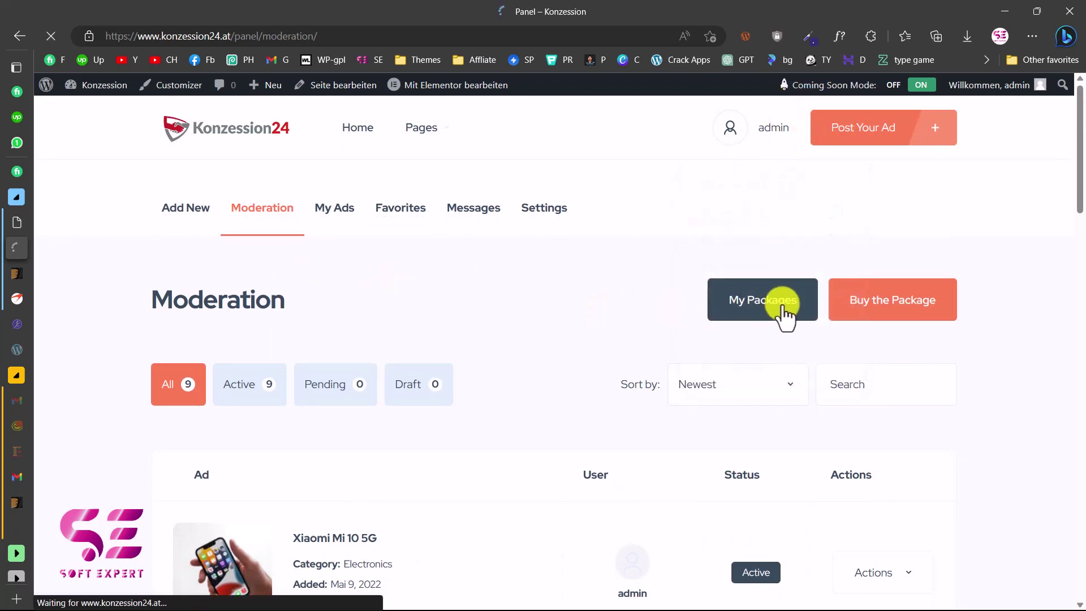
pyautogui.scroll(-5, 660, 342)
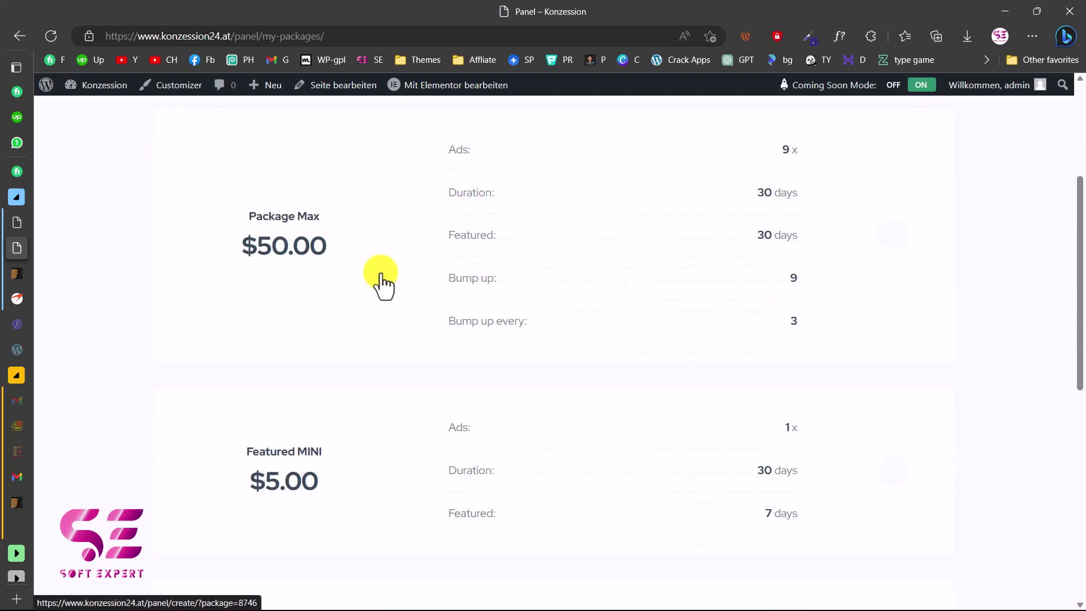
pyautogui.scroll(1, 306, 249)
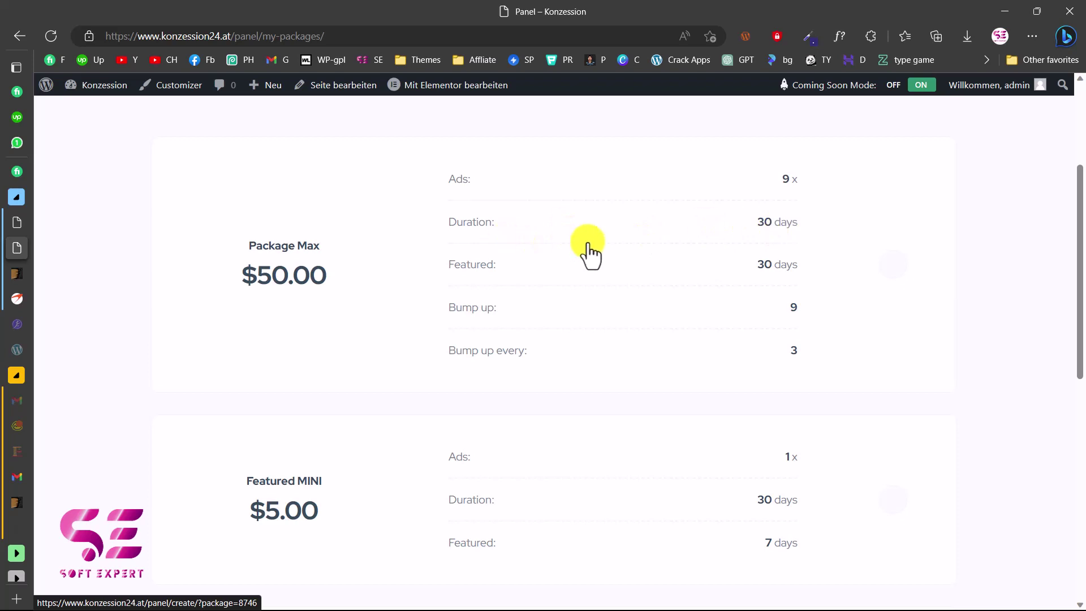
pyautogui.scroll(-3, 586, 330)
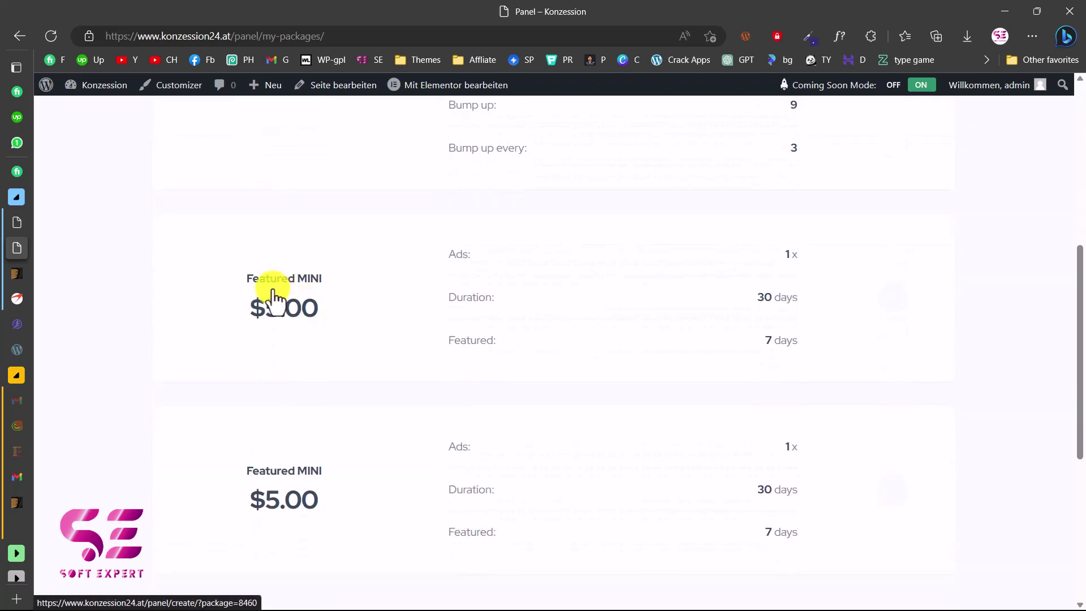
pyautogui.scroll(-2, 335, 335)
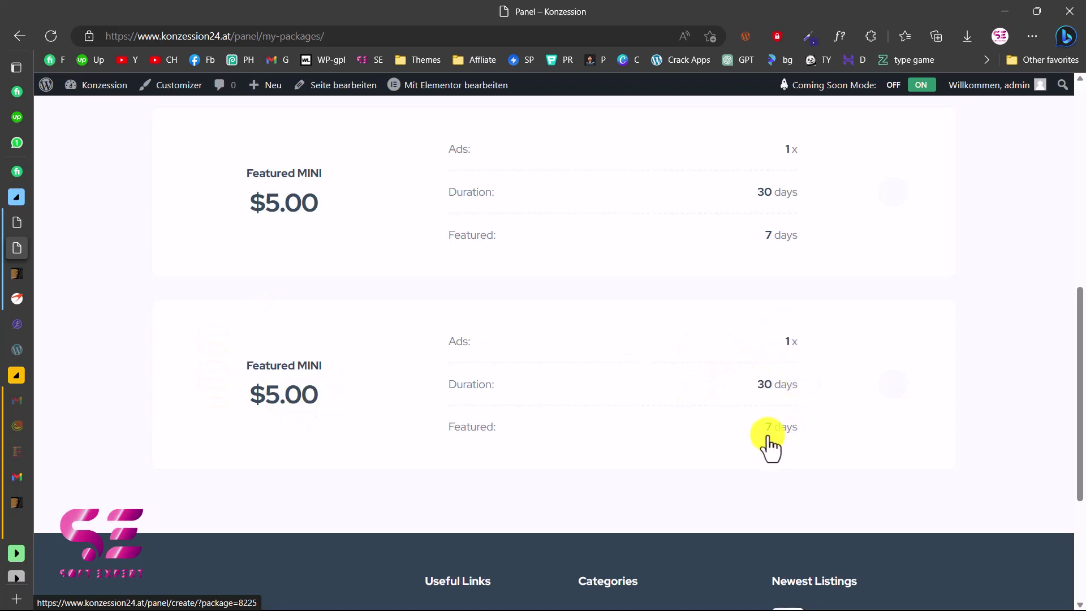
pyautogui.scroll(8, 792, 444)
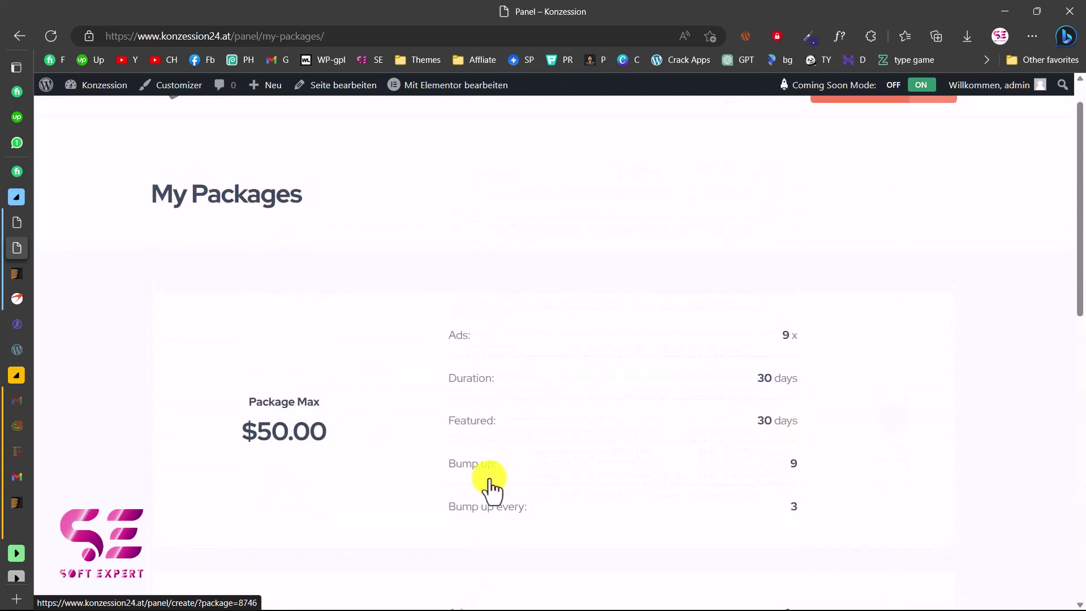
# - Open the account Settings page from the admin menu and look through Account Details, Profile Image, Social Links, Change Password and Change Email
pyautogui.scroll(1, 492, 487)
pyautogui.moveTo(771, 141)
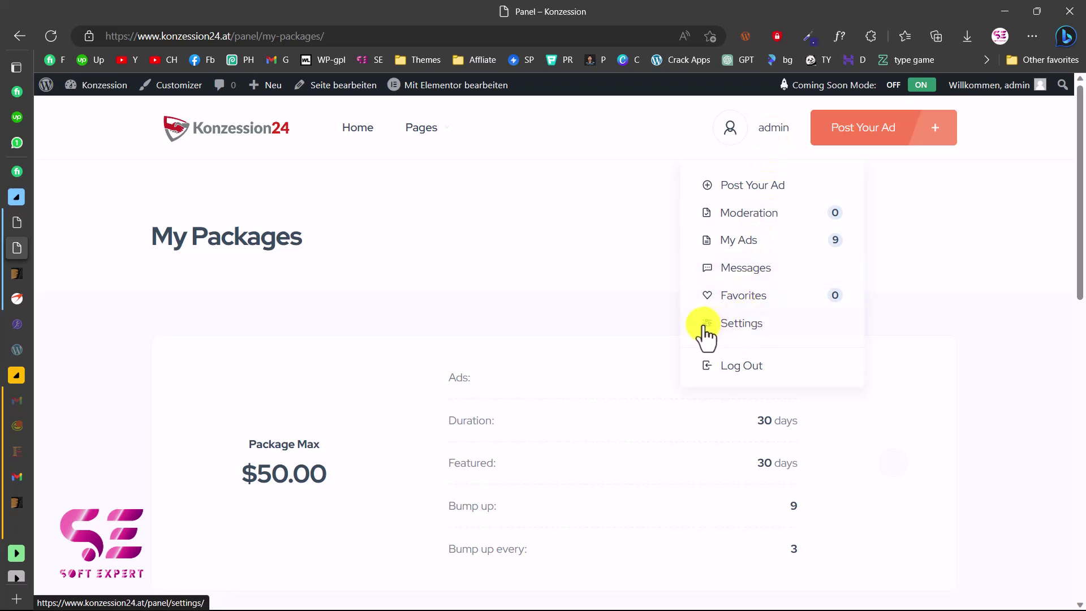
pyautogui.click(737, 327)
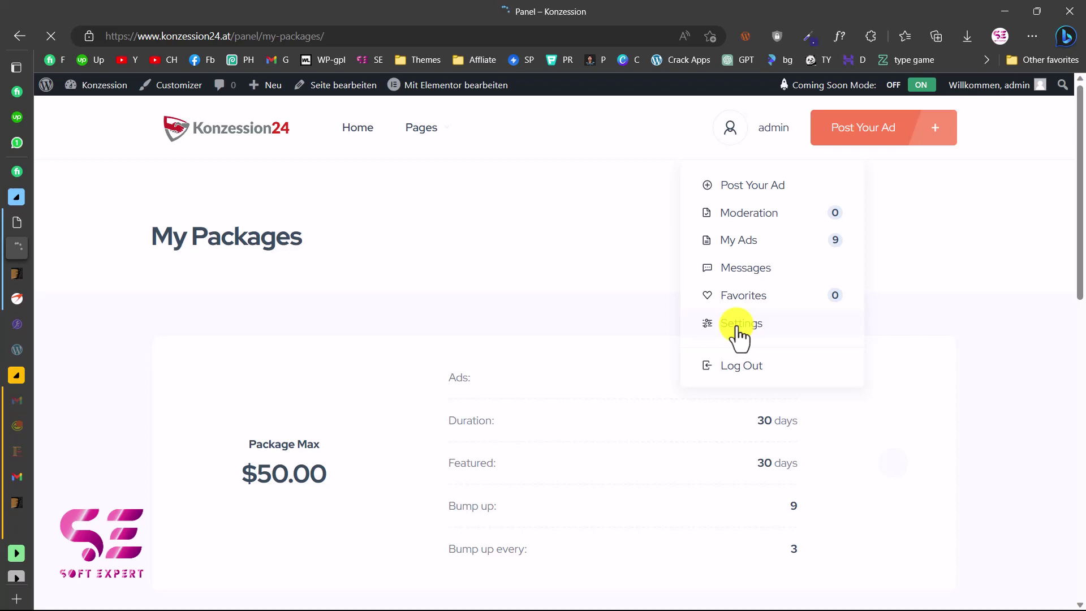
pyautogui.scroll(-4, 361, 324)
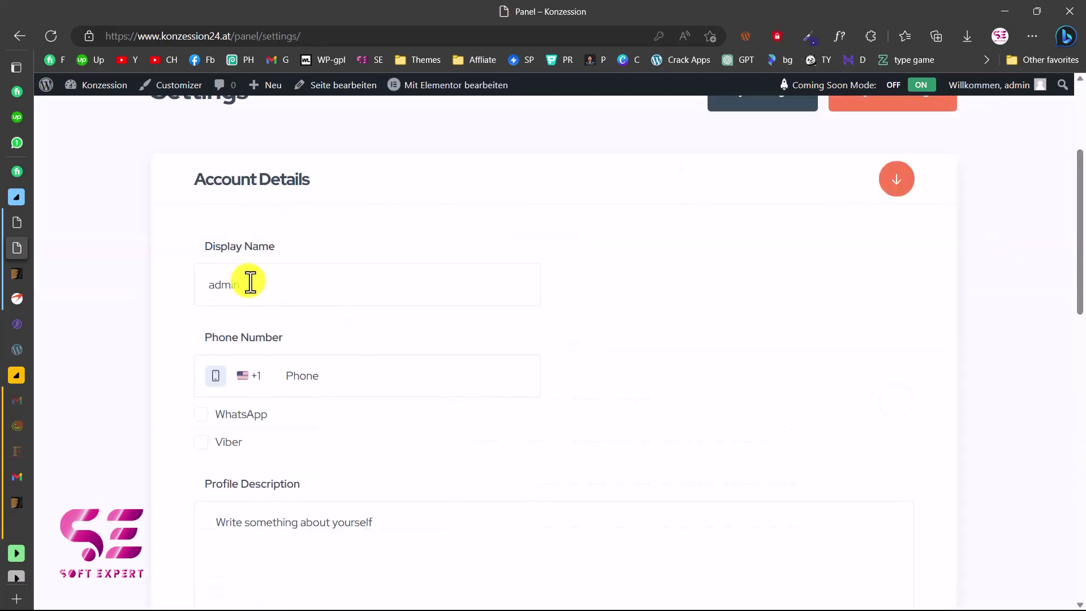
pyautogui.scroll(-4, 331, 349)
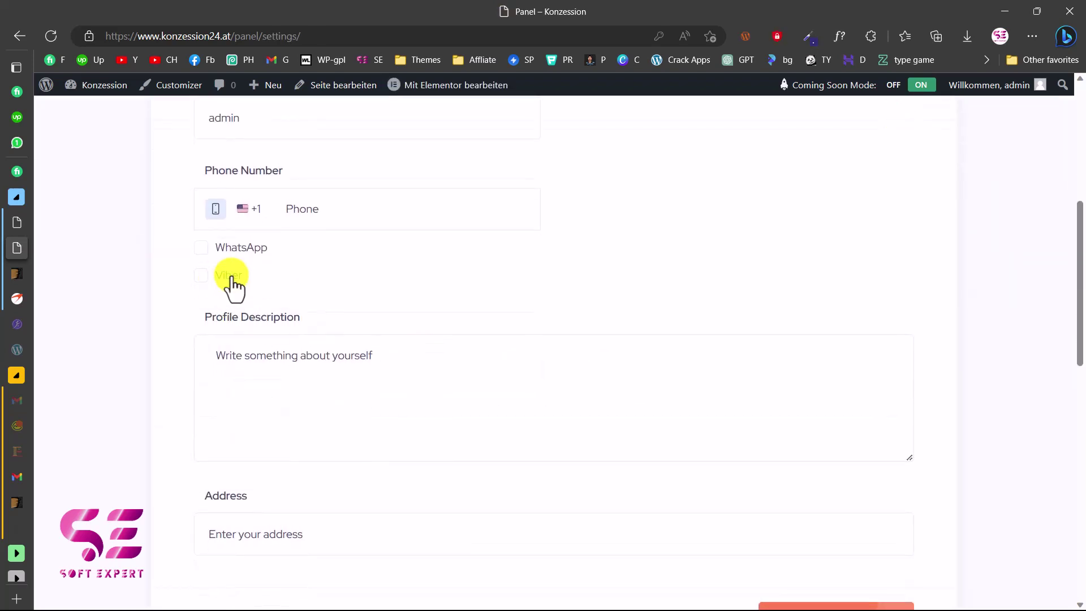
pyautogui.scroll(-7, 267, 344)
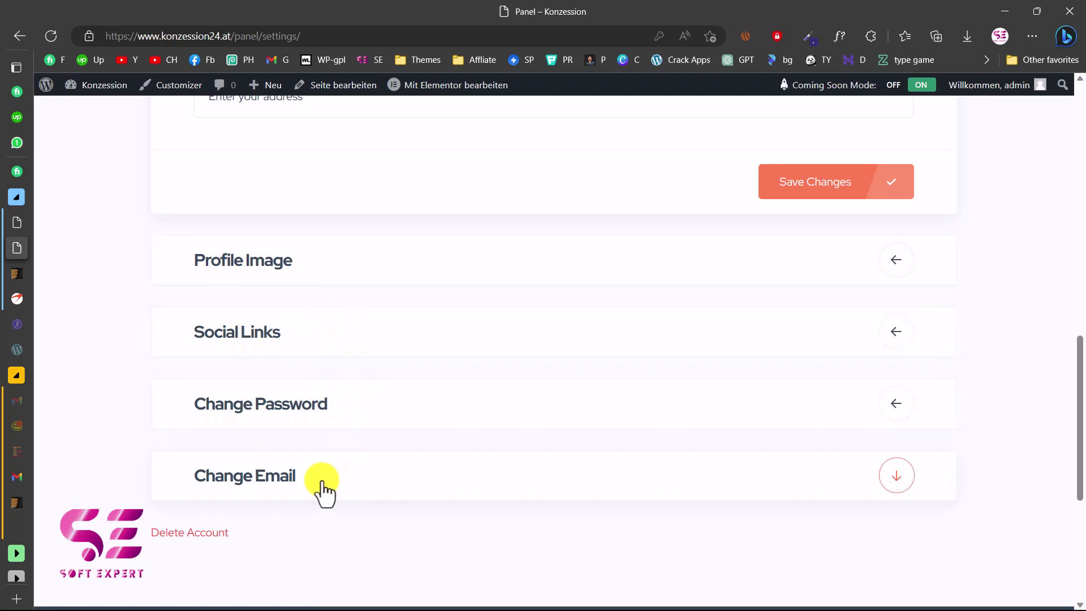
pyautogui.scroll(10, 323, 486)
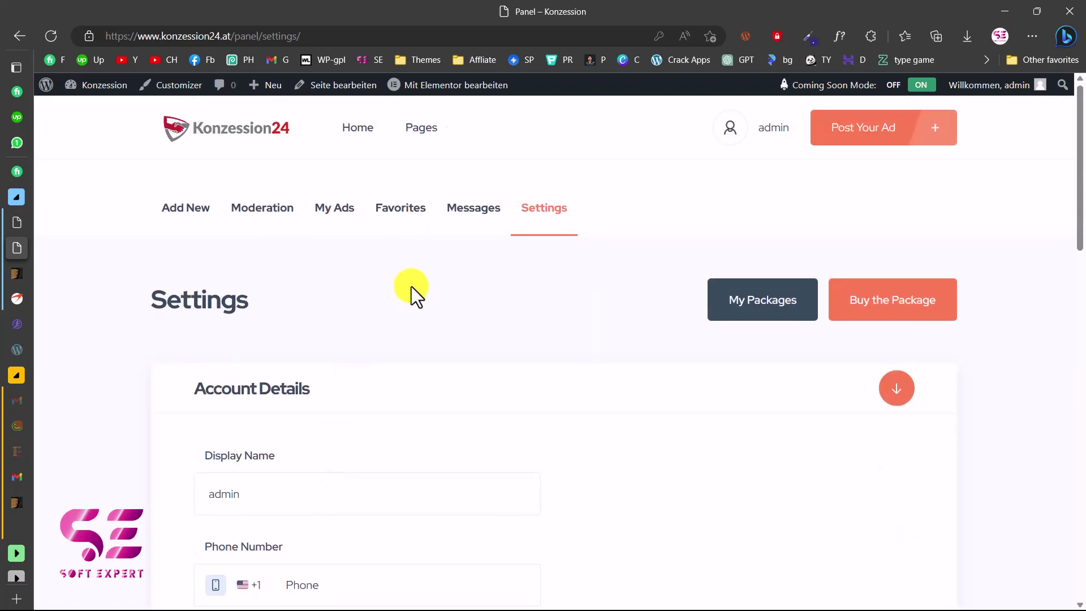
# - In the Listivo Menu settings of the WordPress admin, enable the Sticky option for the Main Menu
pyautogui.click(8, 223)
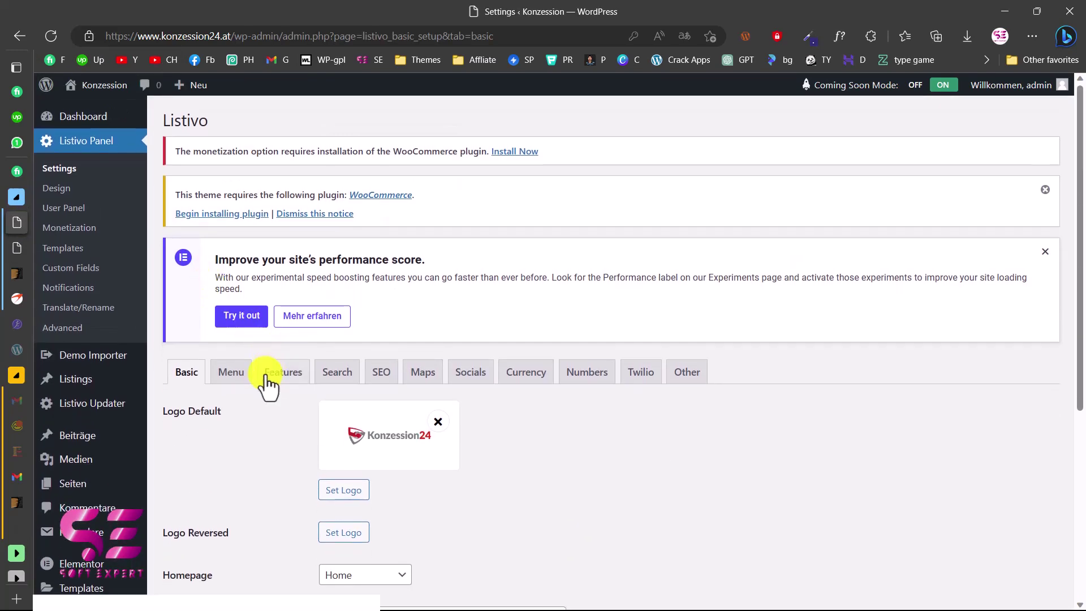
pyautogui.click(241, 390)
pyautogui.scroll(-3, 242, 390)
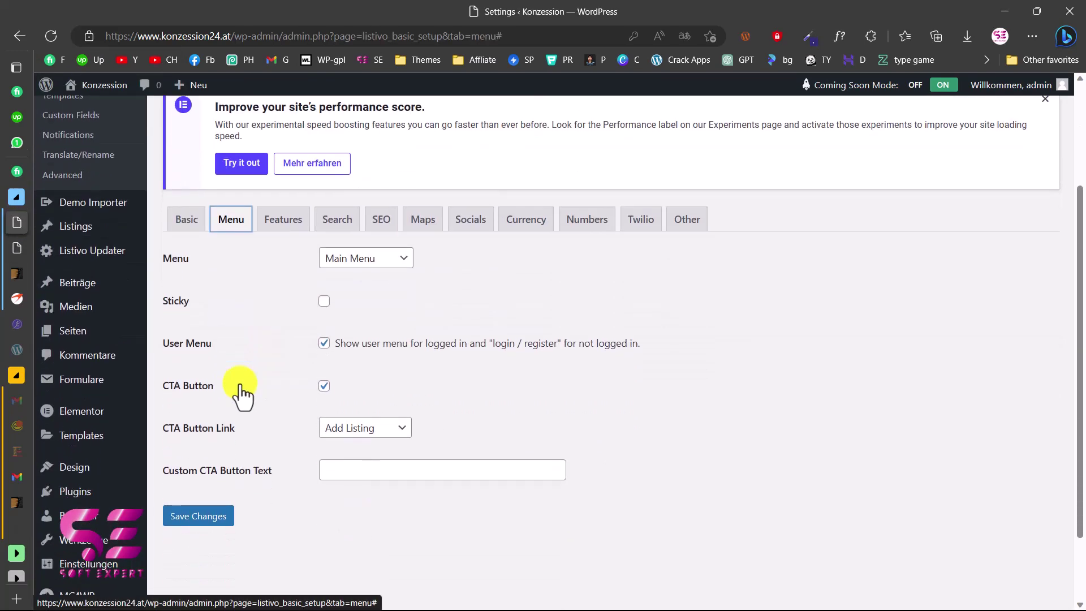
pyautogui.click(394, 263)
pyautogui.click(395, 264)
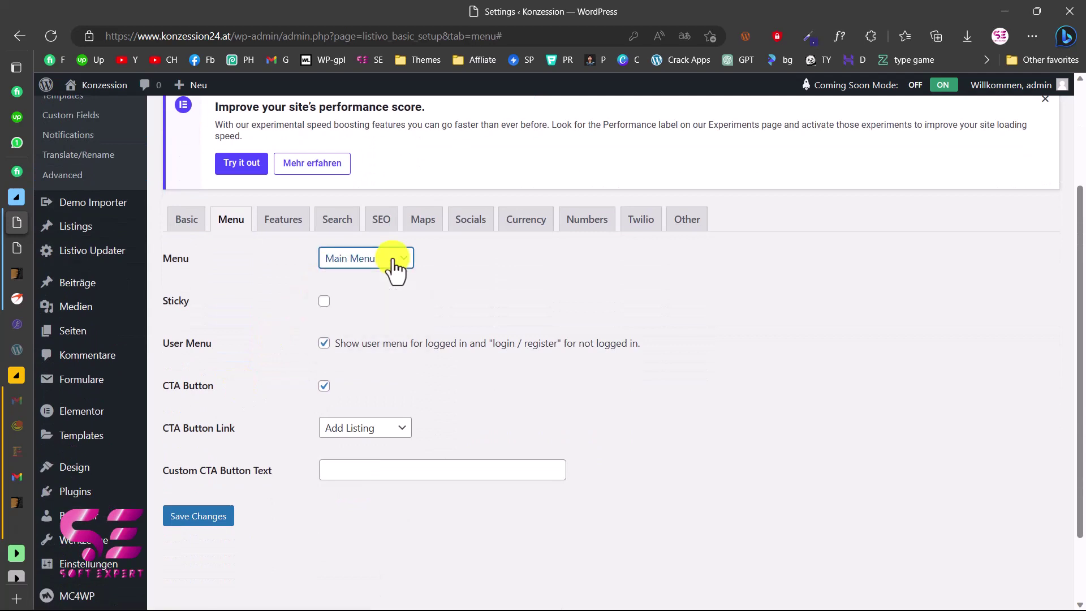
pyautogui.scroll(3, 121, 303)
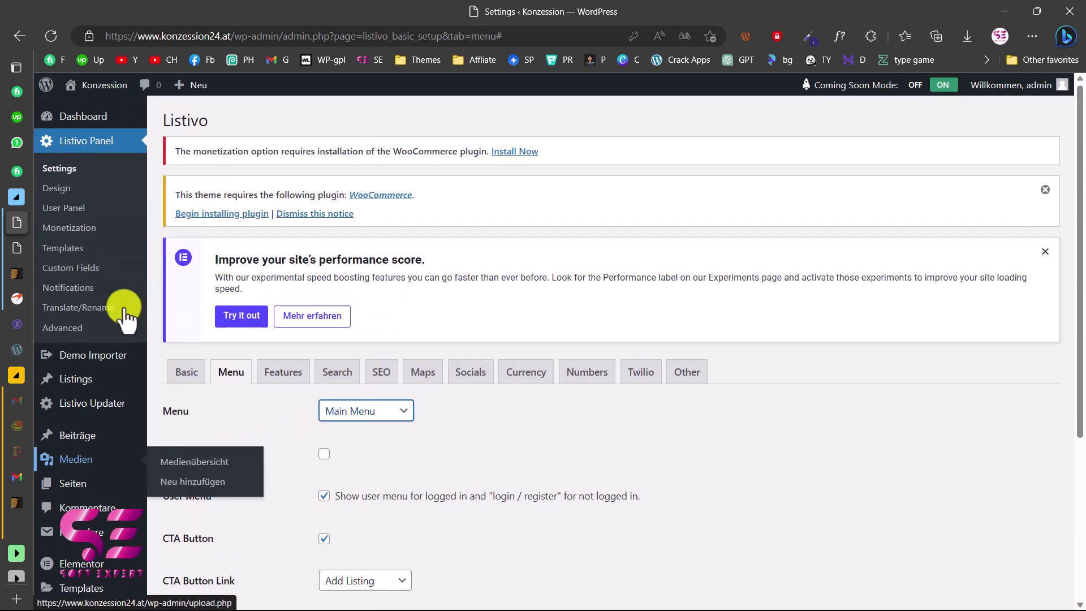
pyautogui.scroll(-2, 121, 453)
pyautogui.moveTo(80, 512)
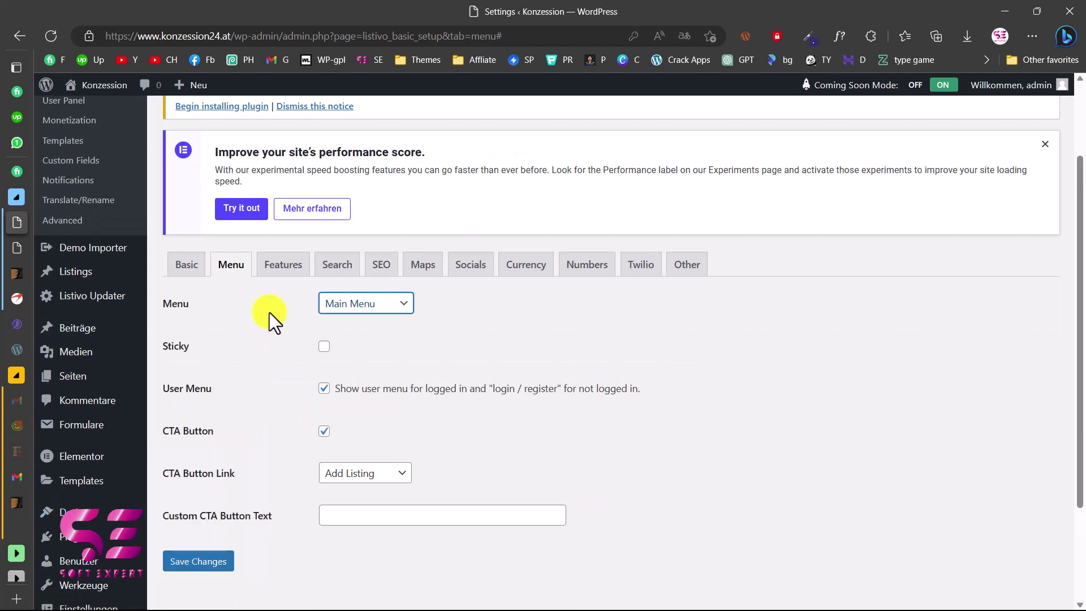
pyautogui.click(324, 346)
pyautogui.scroll(-2, 327, 346)
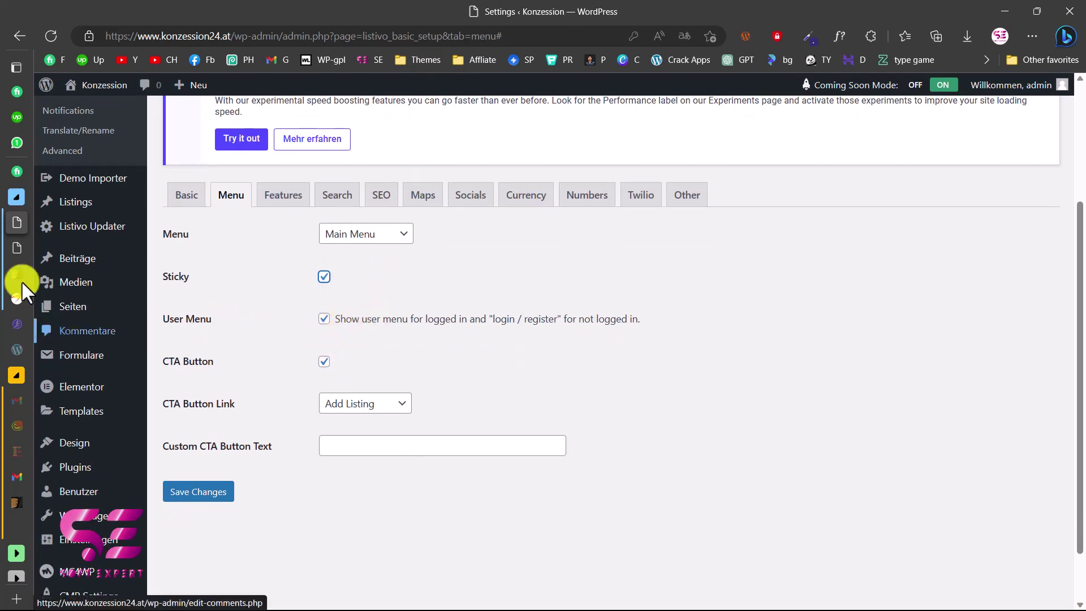
# - Compare the account menu and Post Your Ad button on the live site with the User Menu and CTA Button settings
pyautogui.click(17, 250)
pyautogui.moveTo(742, 148)
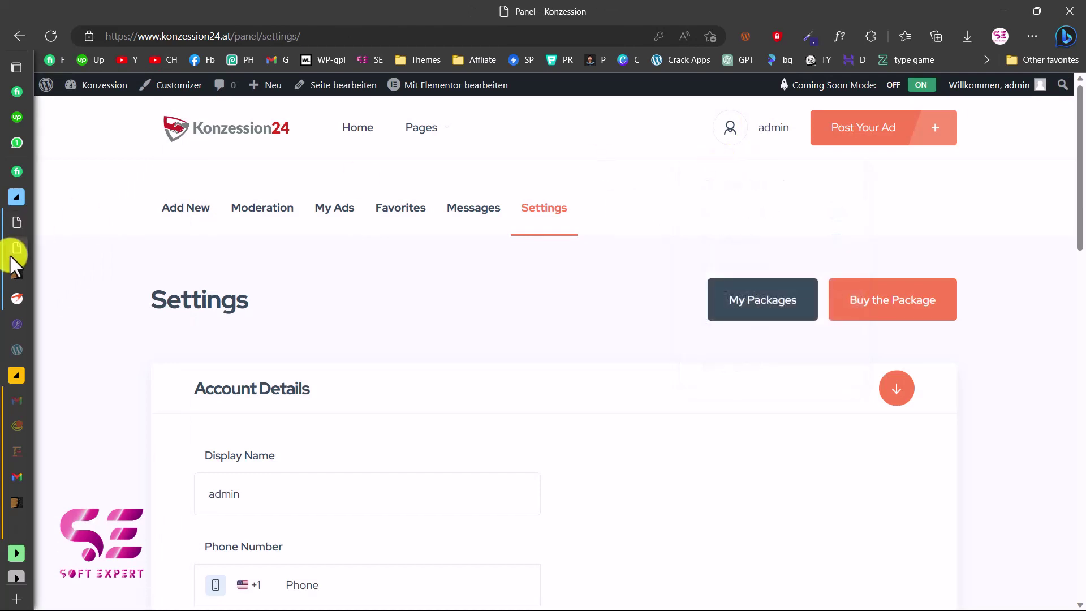
pyautogui.click(17, 222)
pyautogui.click(23, 244)
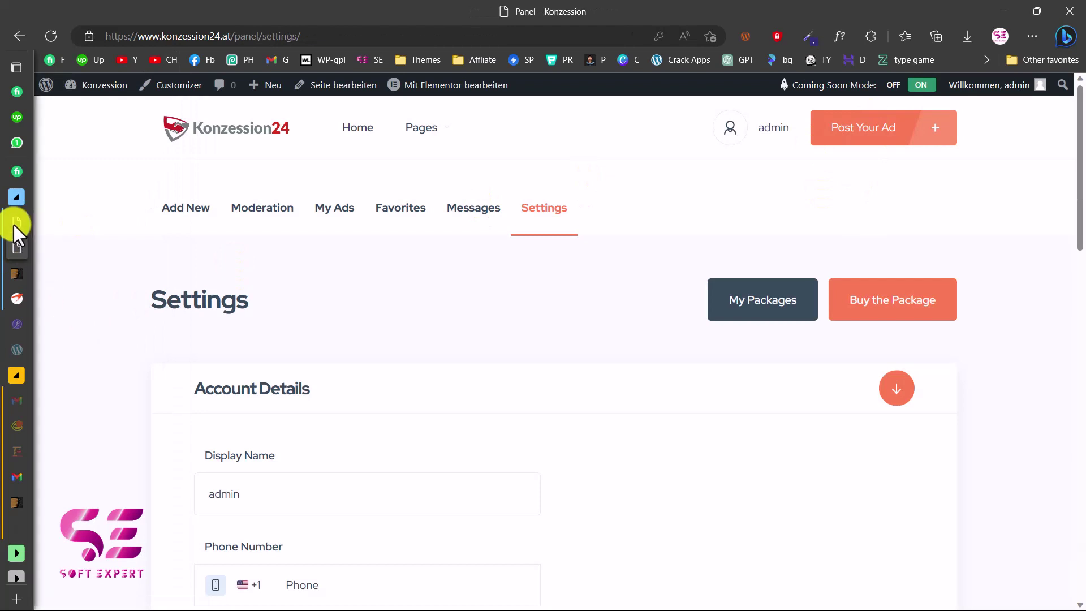
pyautogui.click(14, 223)
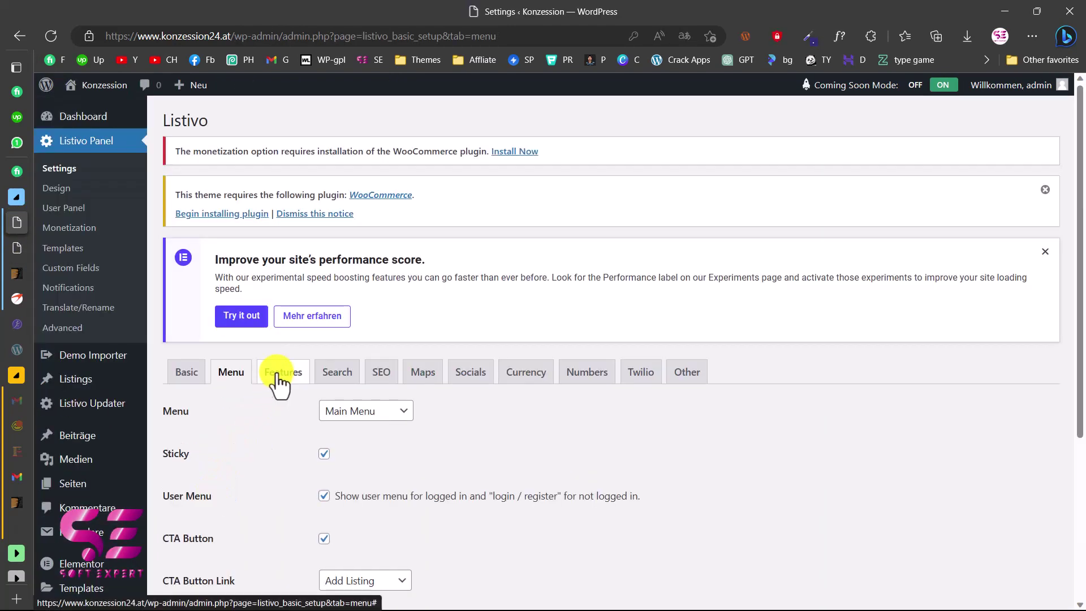
# - Review the Features settings for Compare, Quick View, Favorites and the message system, checking the live site for them
pyautogui.click(278, 374)
pyautogui.scroll(-4, 208, 195)
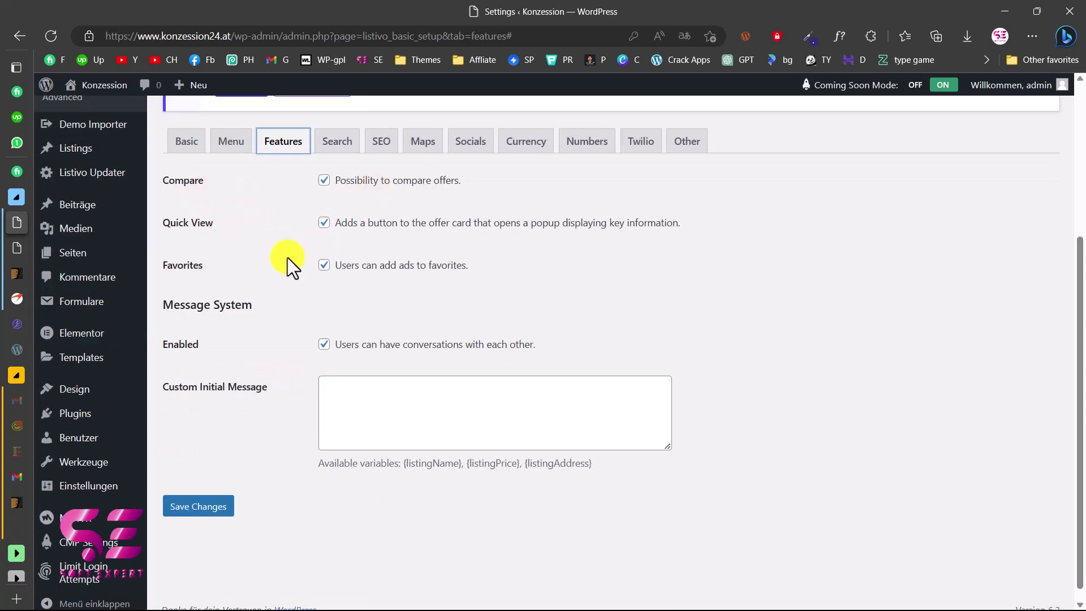
pyautogui.click(16, 246)
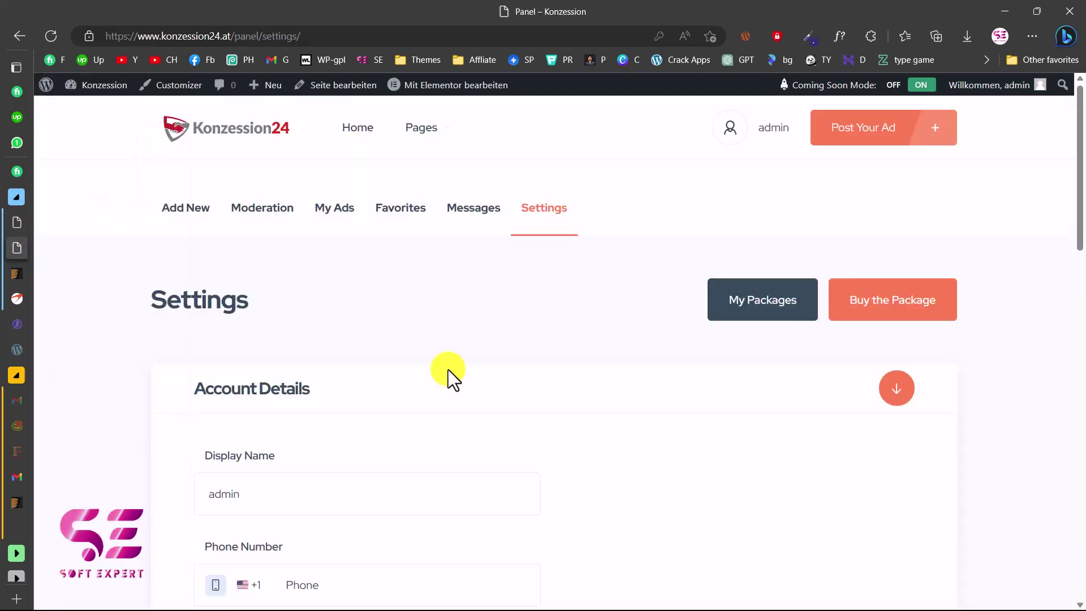
pyautogui.click(225, 148)
pyautogui.scroll(-10, 439, 396)
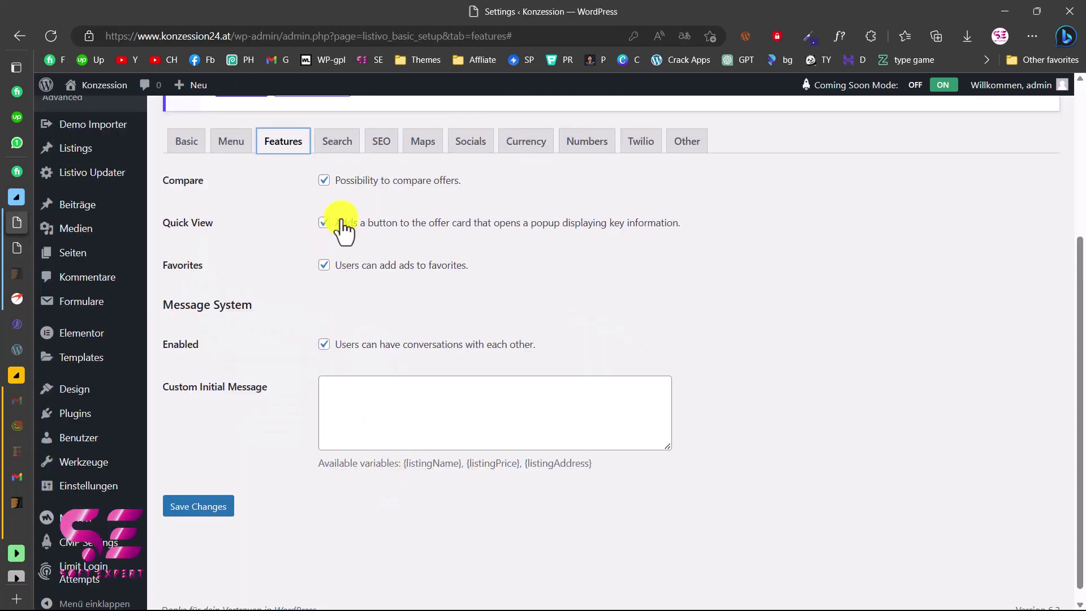
# - Examine the Listivo Search settings and the SEO options for breadcrumbs, pretty URLs and ad titles
pyautogui.click(336, 148)
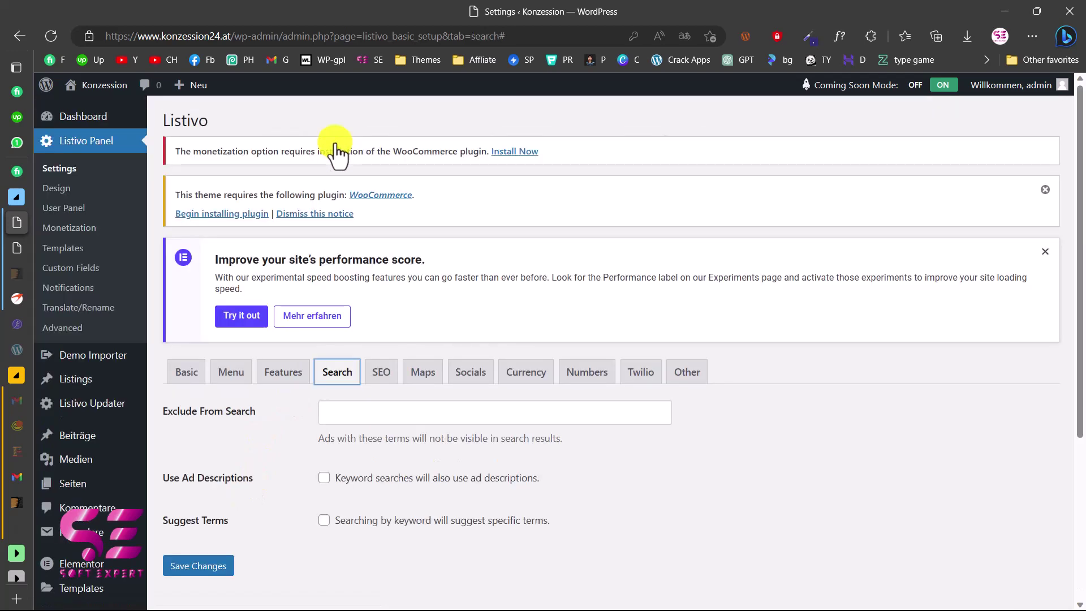
pyautogui.scroll(-2, 368, 383)
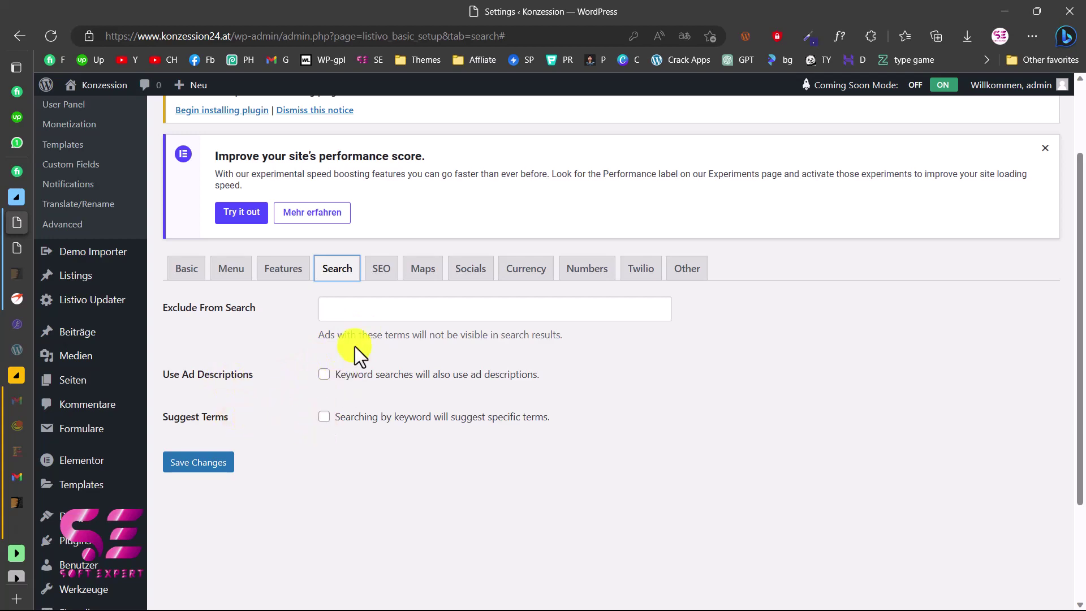
pyautogui.click(380, 266)
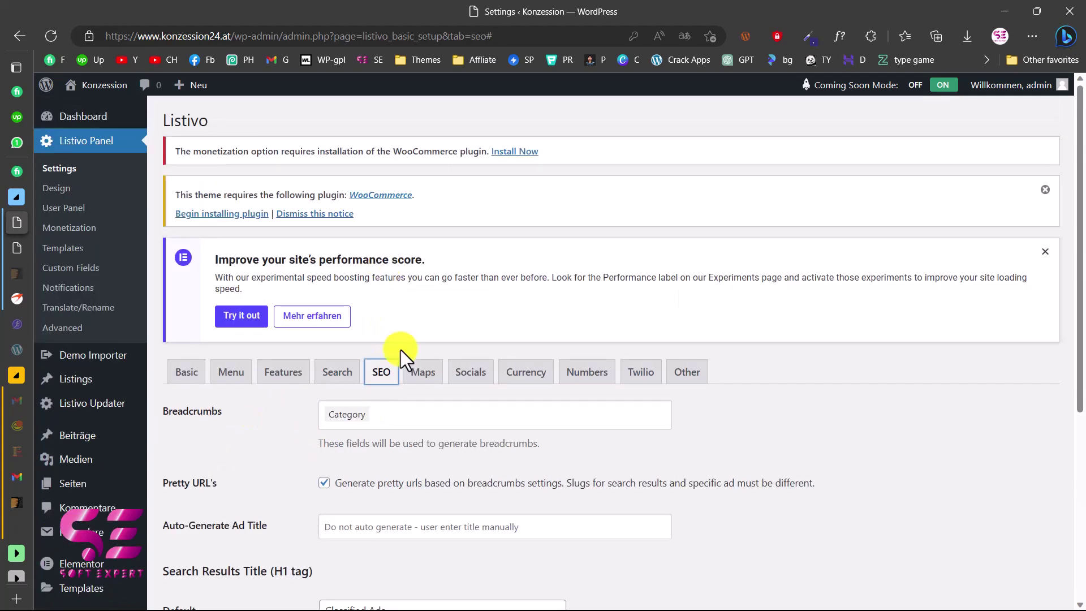
pyautogui.scroll(-4, 279, 388)
pyautogui.scroll(4, 400, 400)
pyautogui.scroll(-1, 421, 322)
# - Examine the Maps settings for provider and API key, and the social network link fields in the Socials settings
pyautogui.click(422, 318)
pyautogui.scroll(-1, 420, 315)
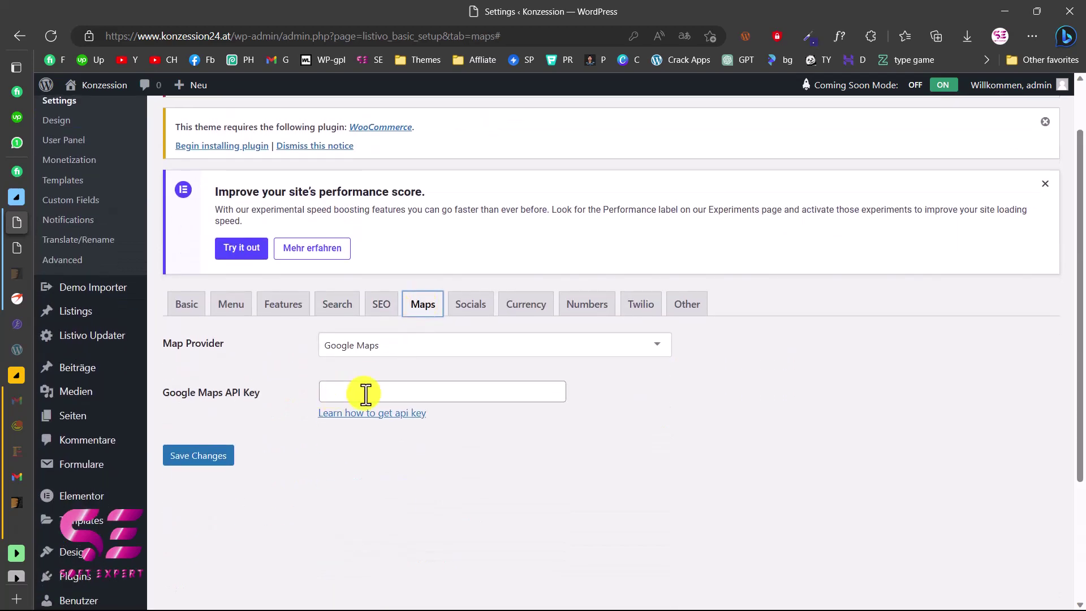
pyautogui.click(471, 303)
pyautogui.scroll(-1, 396, 339)
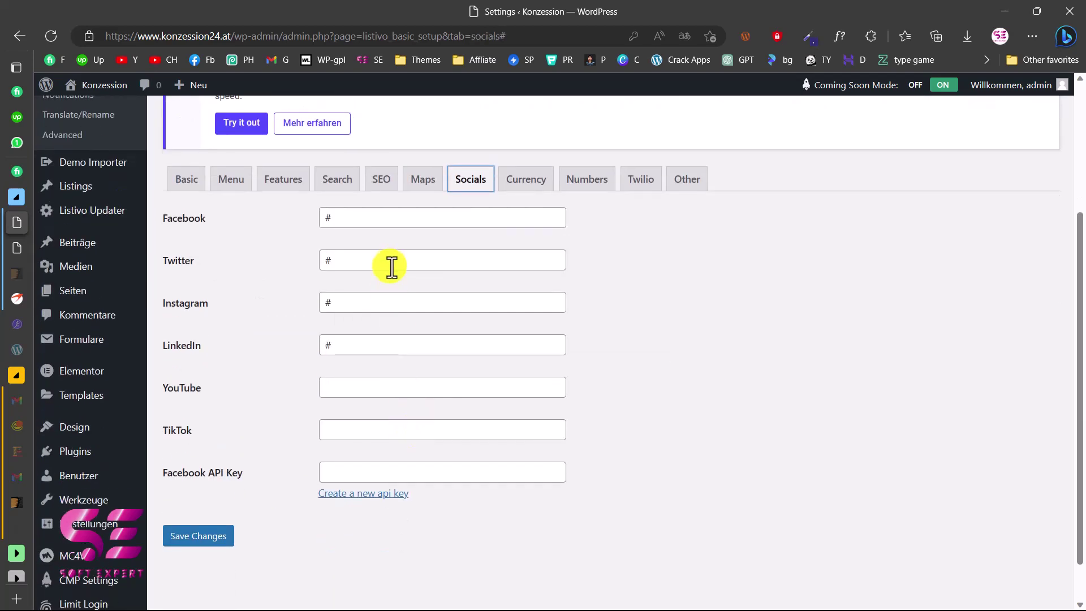
pyautogui.scroll(1, 376, 399)
pyautogui.scroll(1, 376, 400)
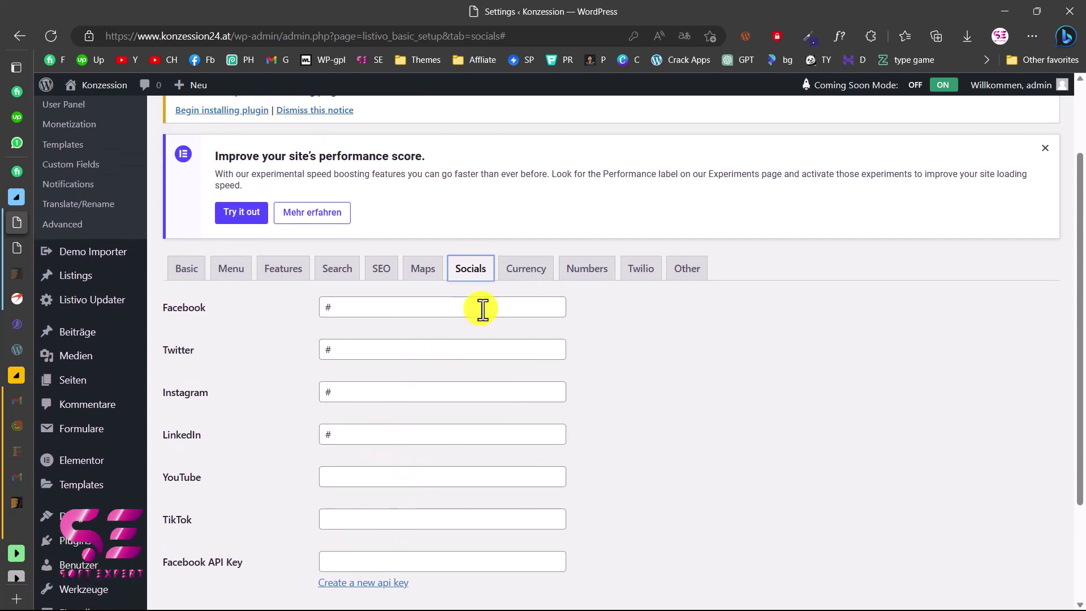
# - Open the USD currency for editing, examine its name, sign, position and format fields, and return to the currency list without saving
pyautogui.click(521, 273)
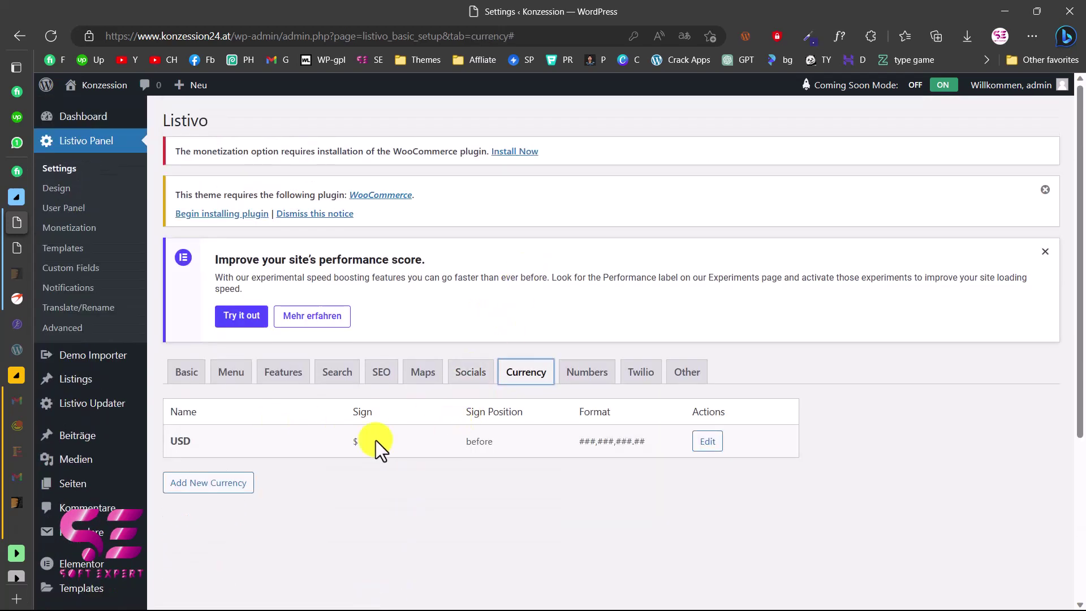
pyautogui.scroll(-1, 379, 440)
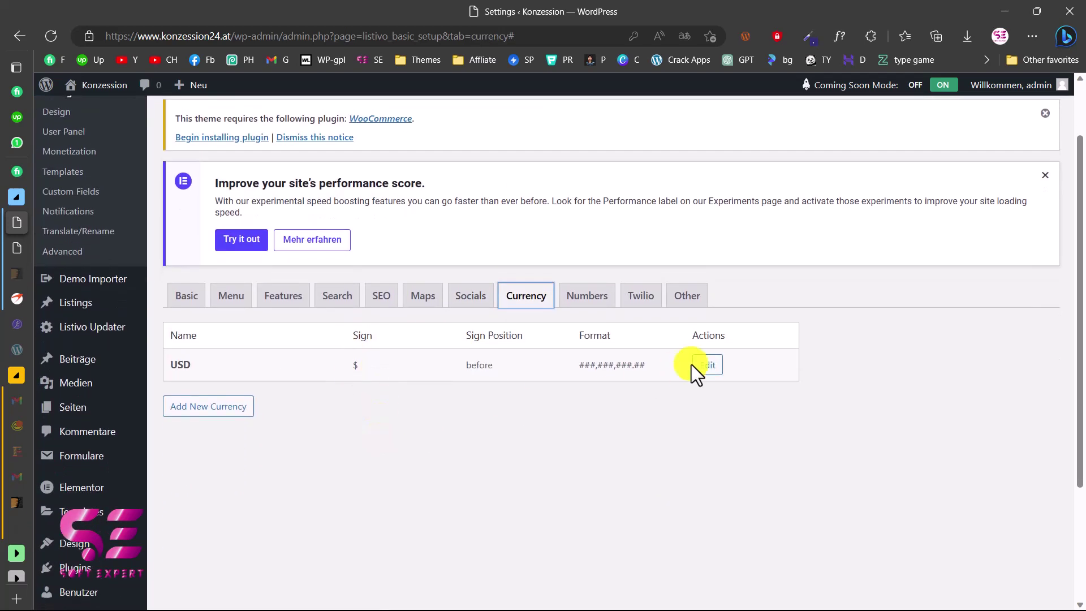
pyautogui.click(710, 365)
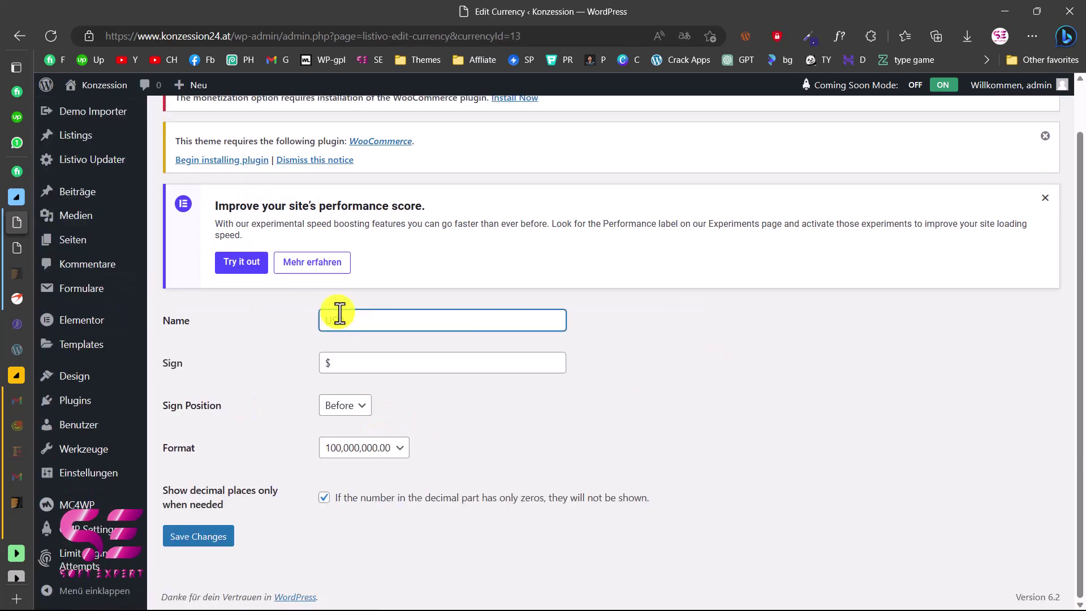
pyautogui.moveTo(351, 315); pyautogui.dragTo(277, 329)
pyautogui.click(329, 364)
pyautogui.write('$')
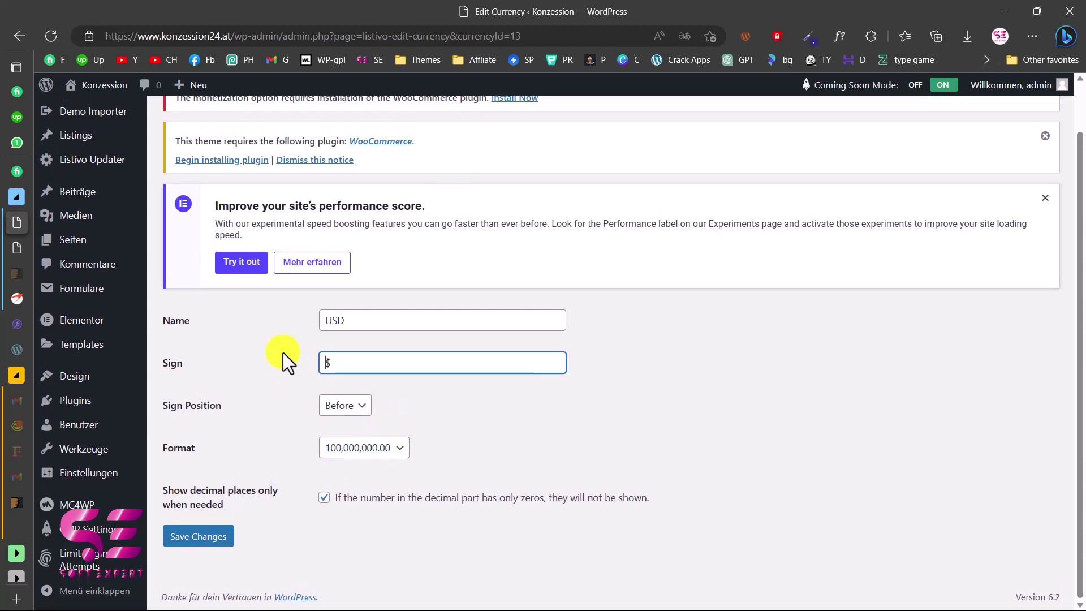
pyautogui.click(17, 35)
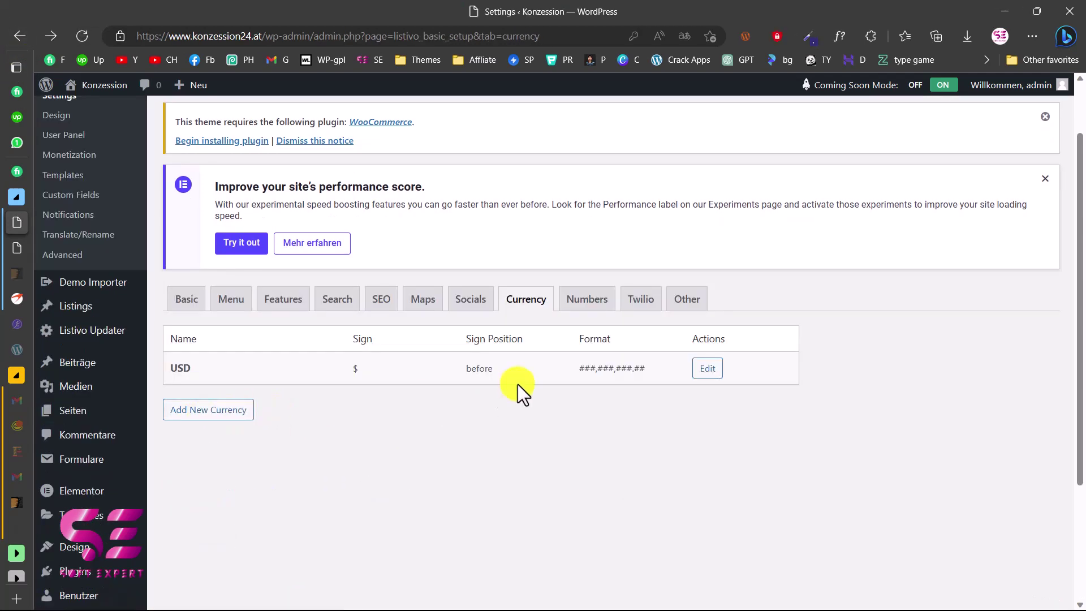
# - Review the decimal and thousands separators, the Twilio credential fields and the remaining options in the Other settings
pyautogui.click(582, 299)
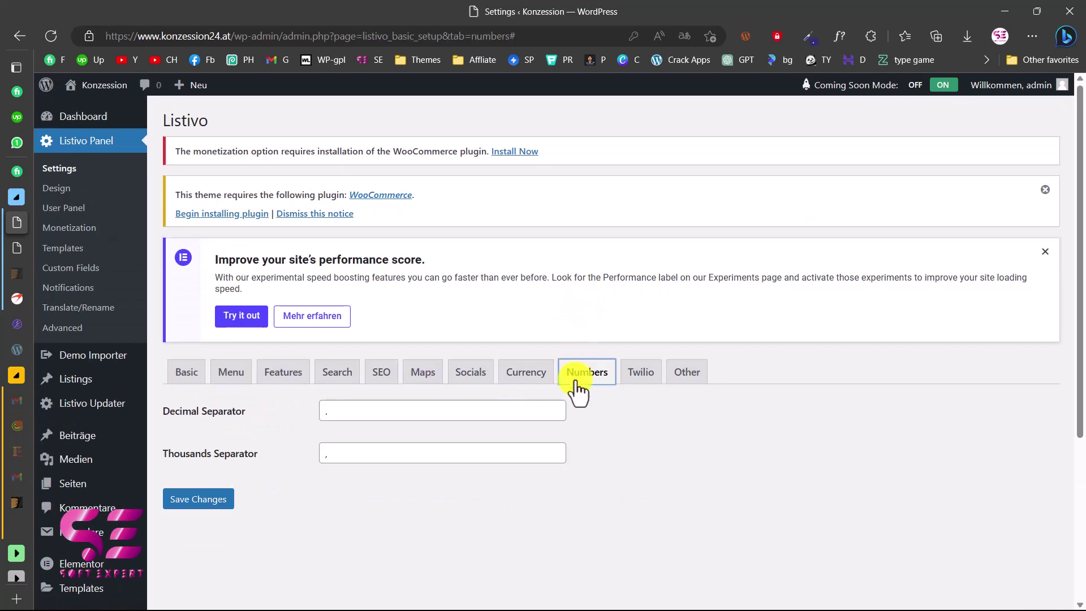
pyautogui.click(331, 418)
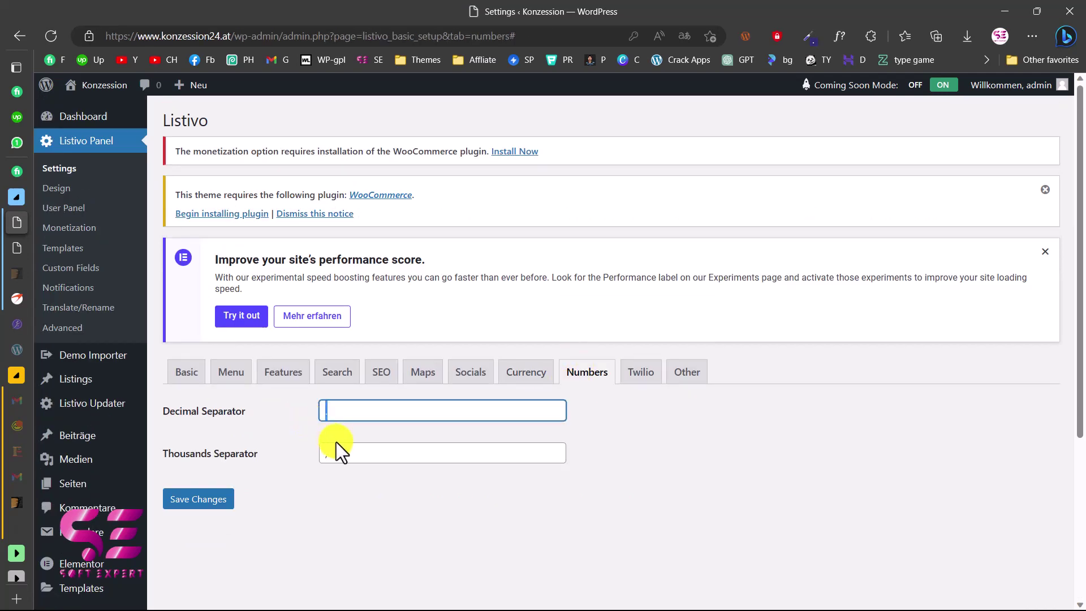
pyautogui.click(641, 374)
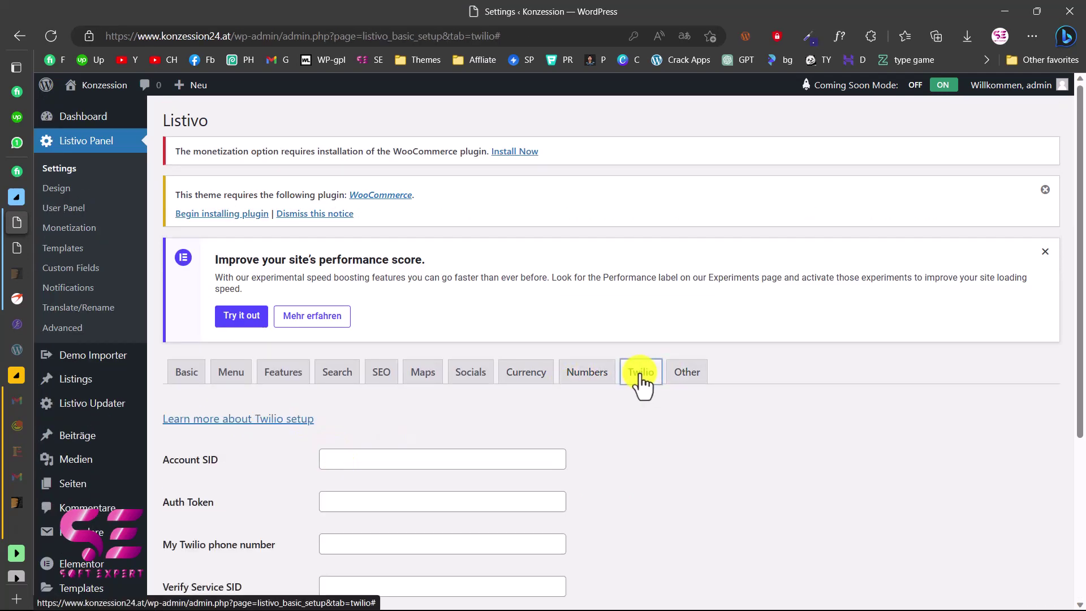
pyautogui.scroll(-3, 641, 383)
pyautogui.click(681, 190)
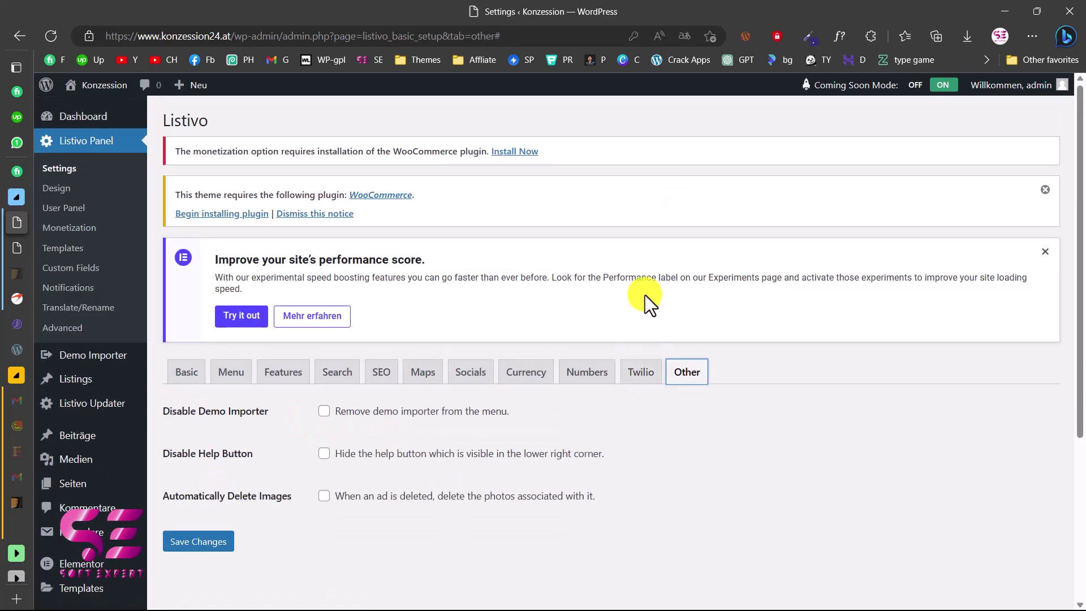
pyautogui.scroll(-2, 645, 311)
pyautogui.scroll(2, 509, 396)
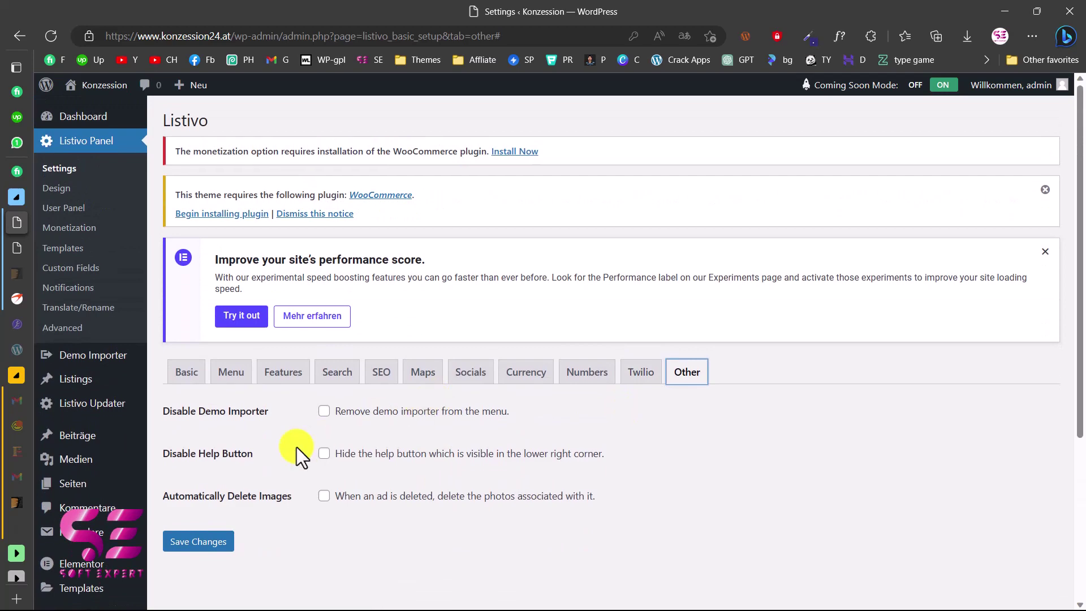
# - Open the list of all site pages and examine which pages exist and which are built with Elementor
pyautogui.click(107, 485)
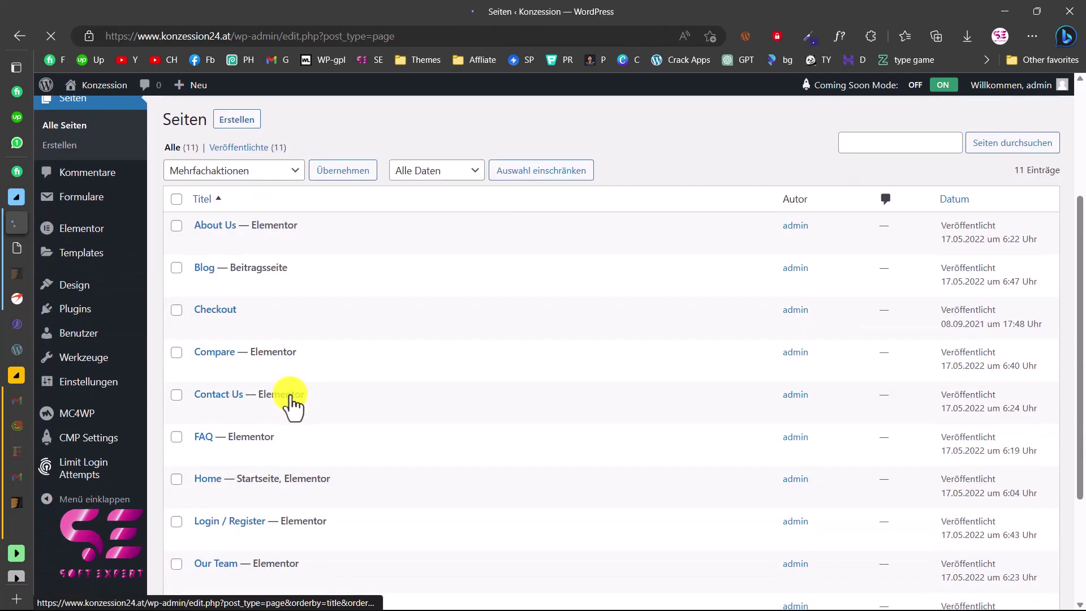
pyautogui.scroll(-2, 292, 405)
pyautogui.scroll(-1, 291, 404)
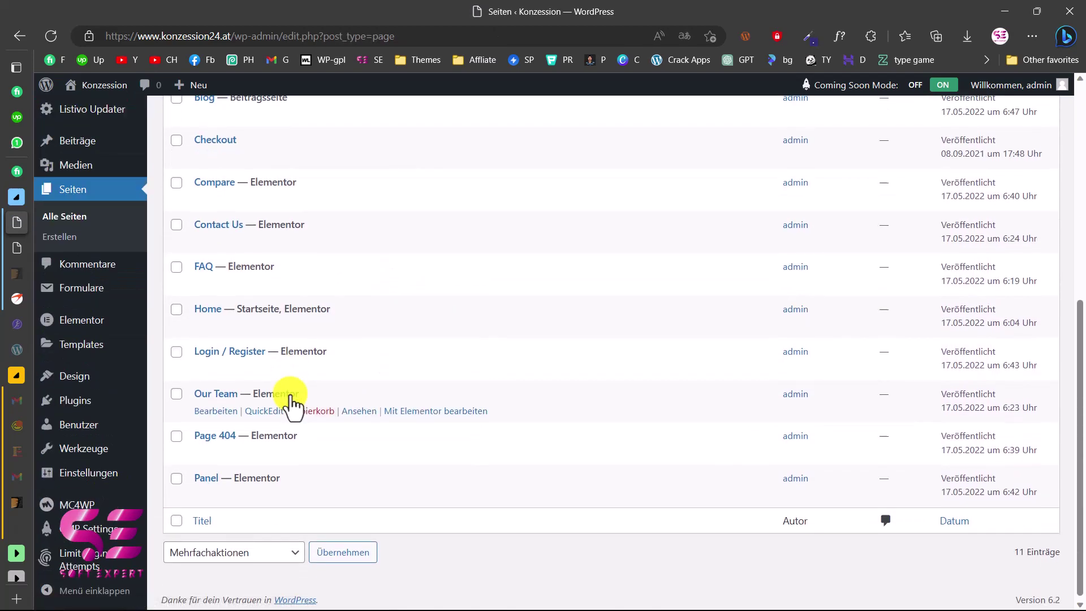
pyautogui.scroll(3, 292, 405)
pyautogui.scroll(-2, 315, 451)
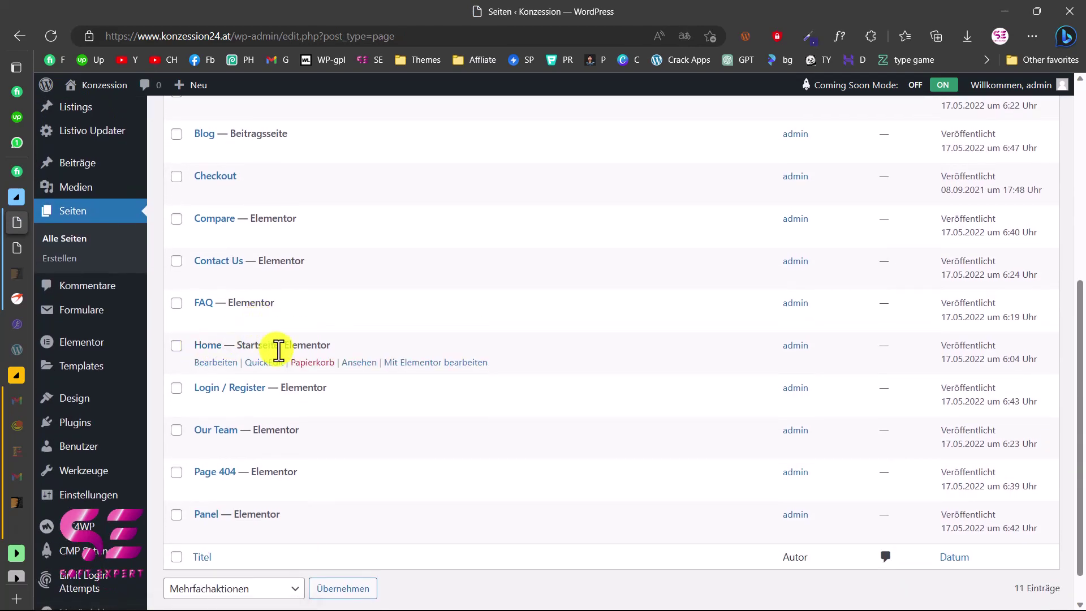
# - Open the Home page for editing with Elementor, dismiss the What's New announcement and close the Navigator
pyautogui.click(422, 370)
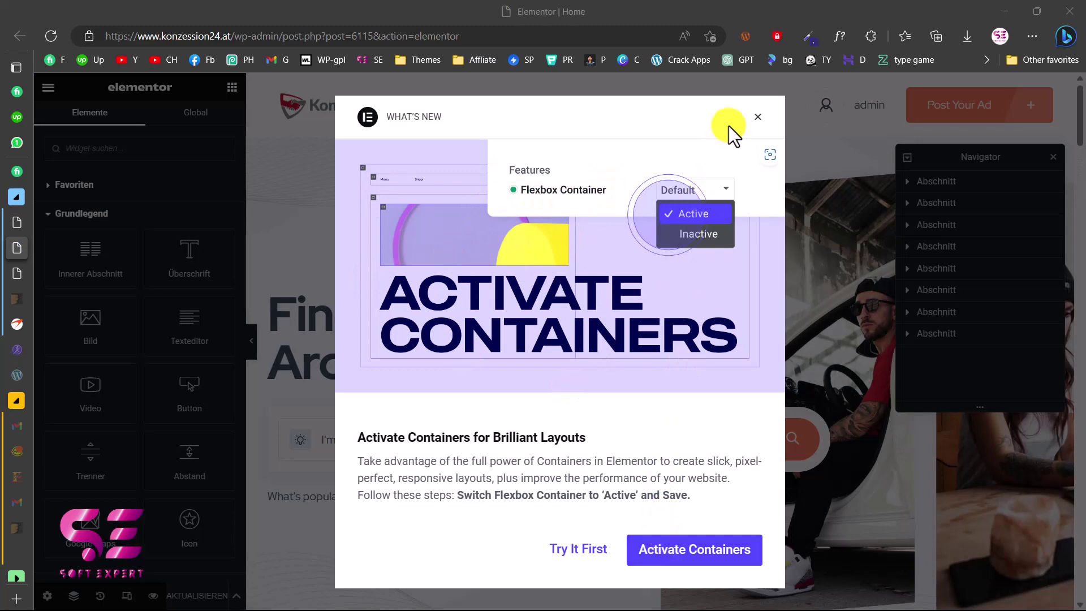
pyautogui.click(757, 117)
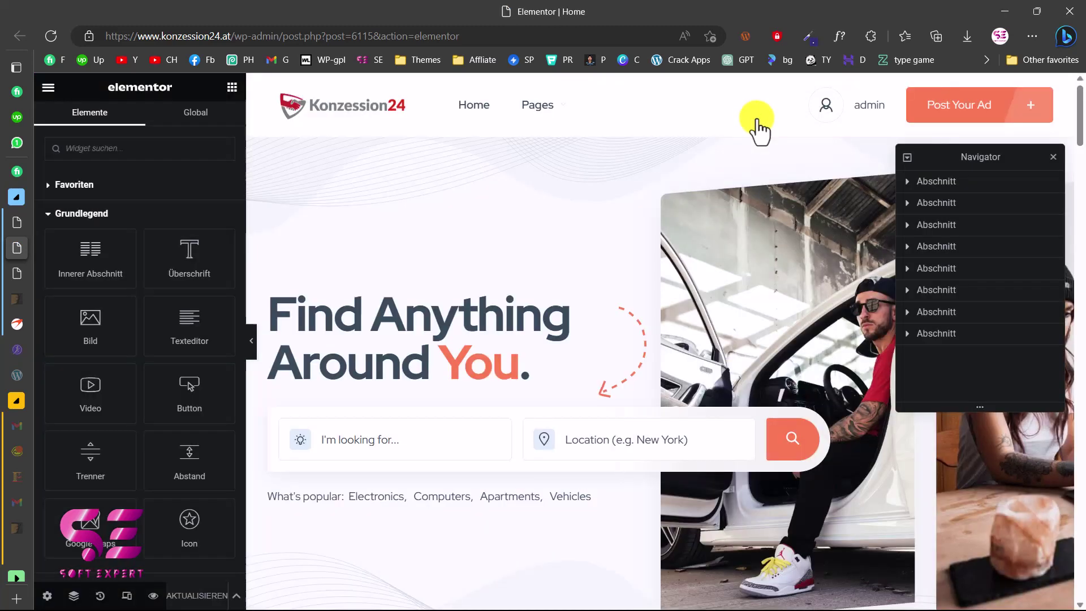
pyautogui.click(1052, 159)
# - Examine the content settings of the category icons widget and of the category grid under Discover more
pyautogui.scroll(-7, 565, 330)
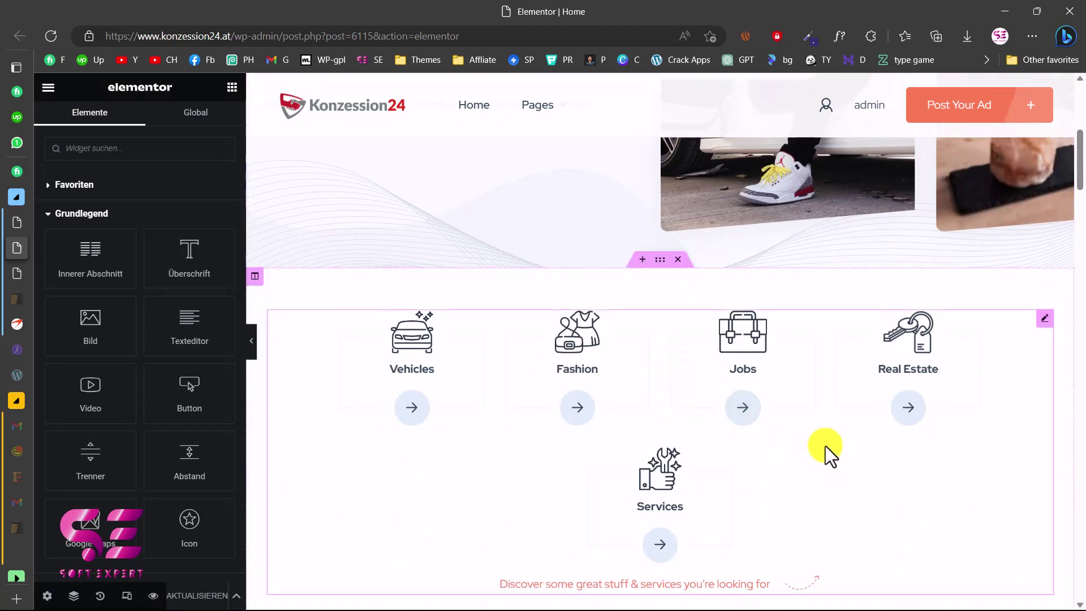
pyautogui.click(1043, 320)
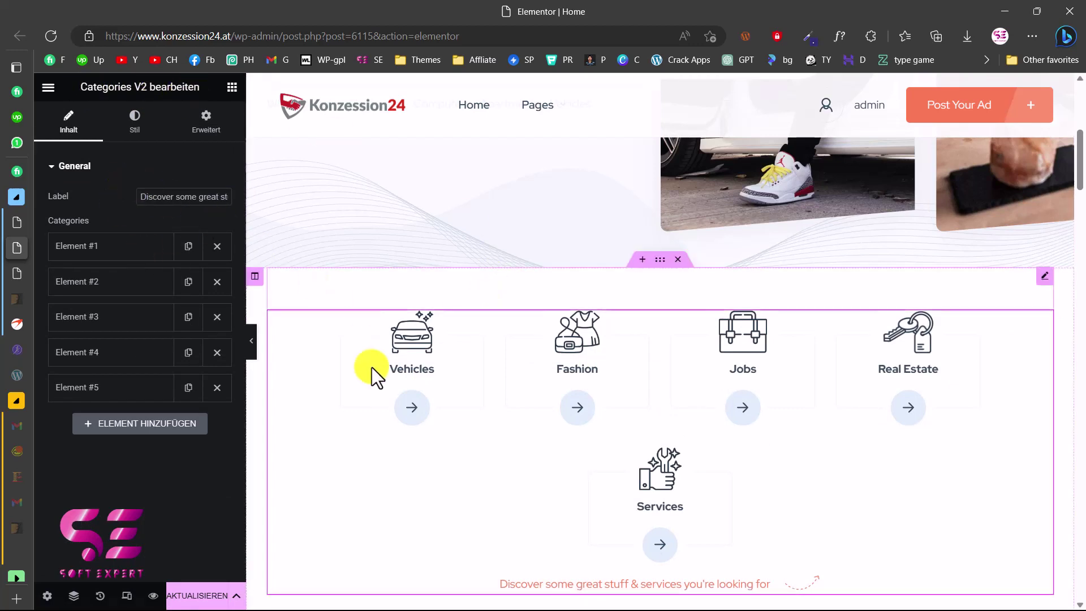
pyautogui.scroll(-5, 371, 362)
pyautogui.scroll(-3, 592, 343)
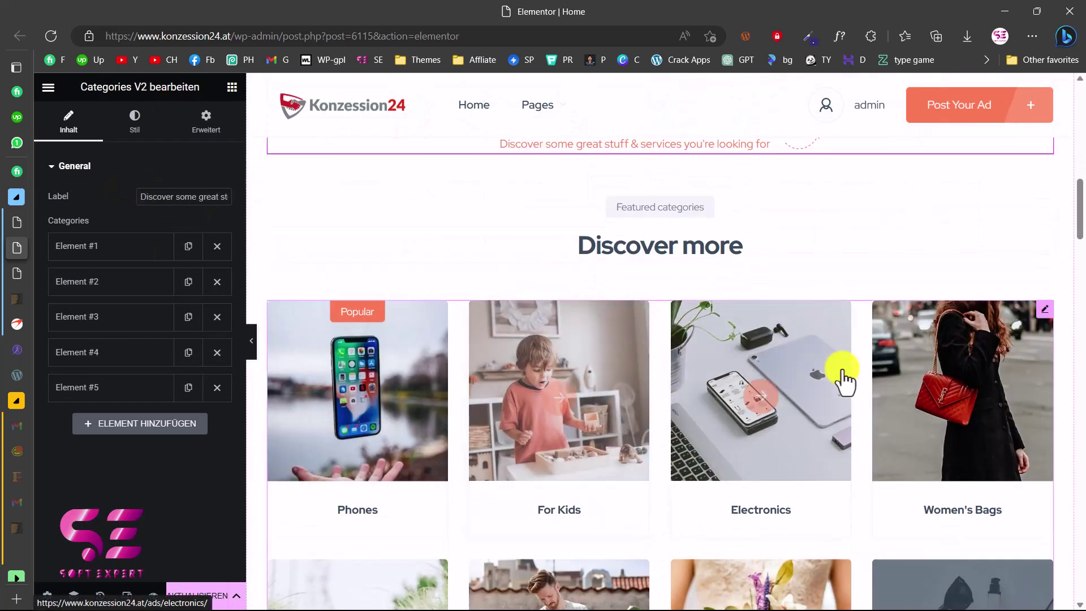
pyautogui.click(764, 351)
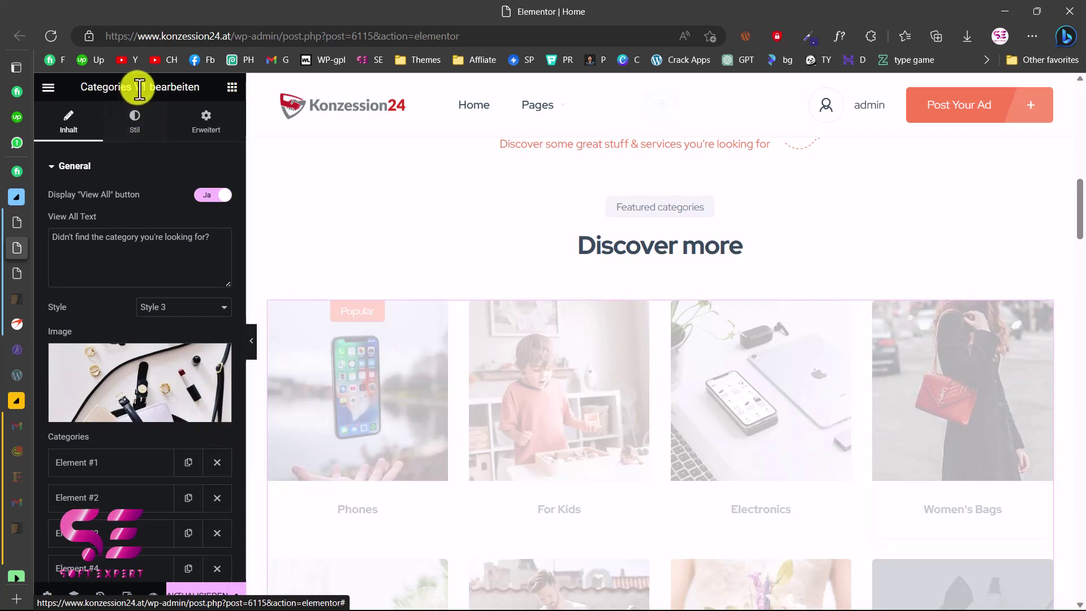
# - Open the Featured ads listing carousel for editing and examine its limit, sorting, tabs and card options
pyautogui.scroll(-1, 417, 310)
pyautogui.scroll(-12, 417, 310)
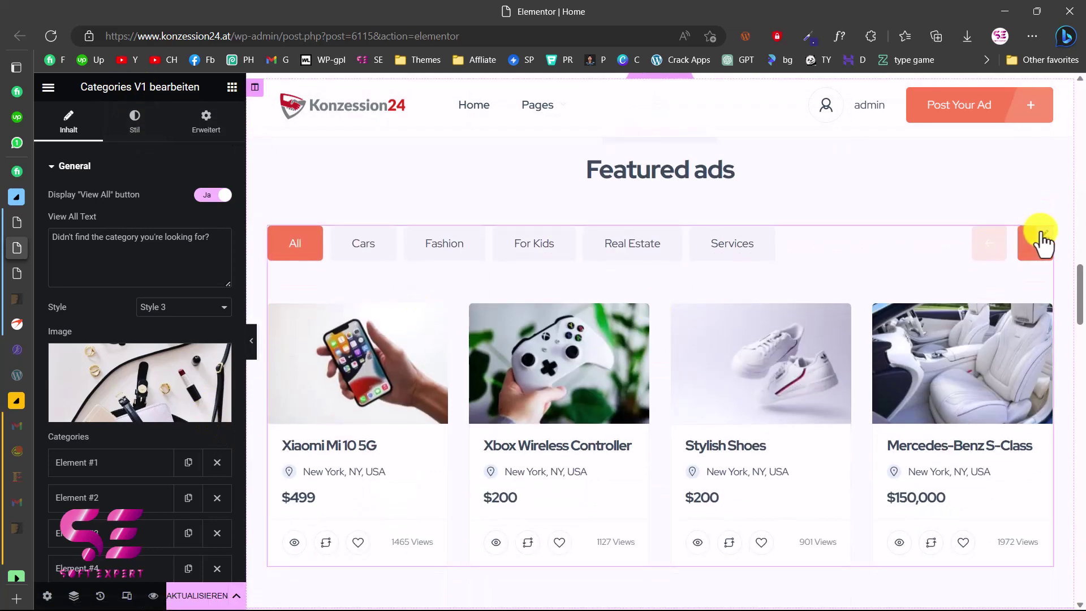
pyautogui.click(1042, 242)
pyautogui.click(423, 252)
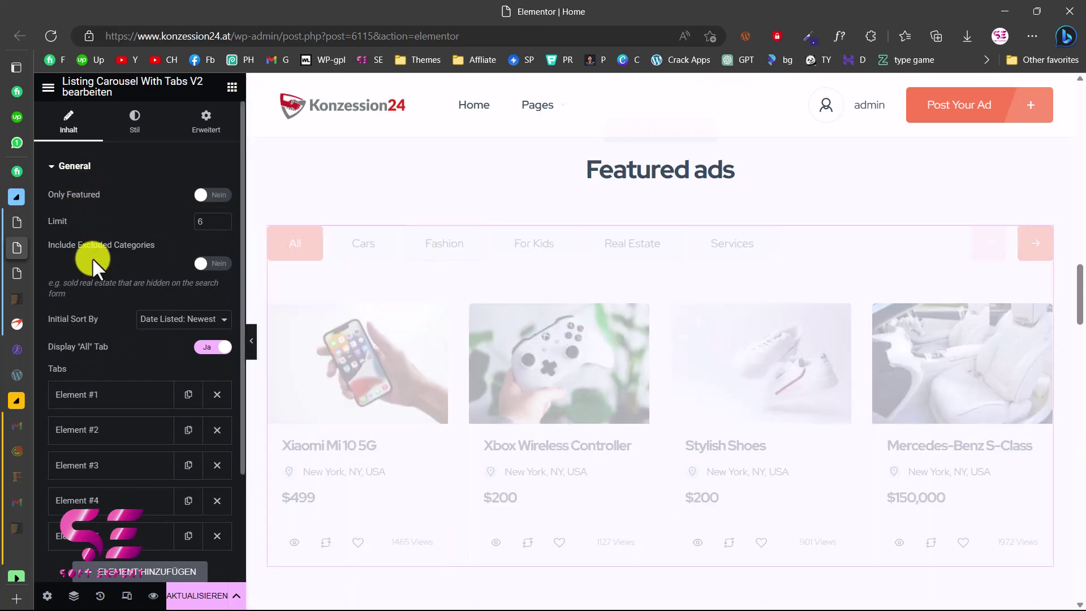
pyautogui.scroll(-2, 84, 354)
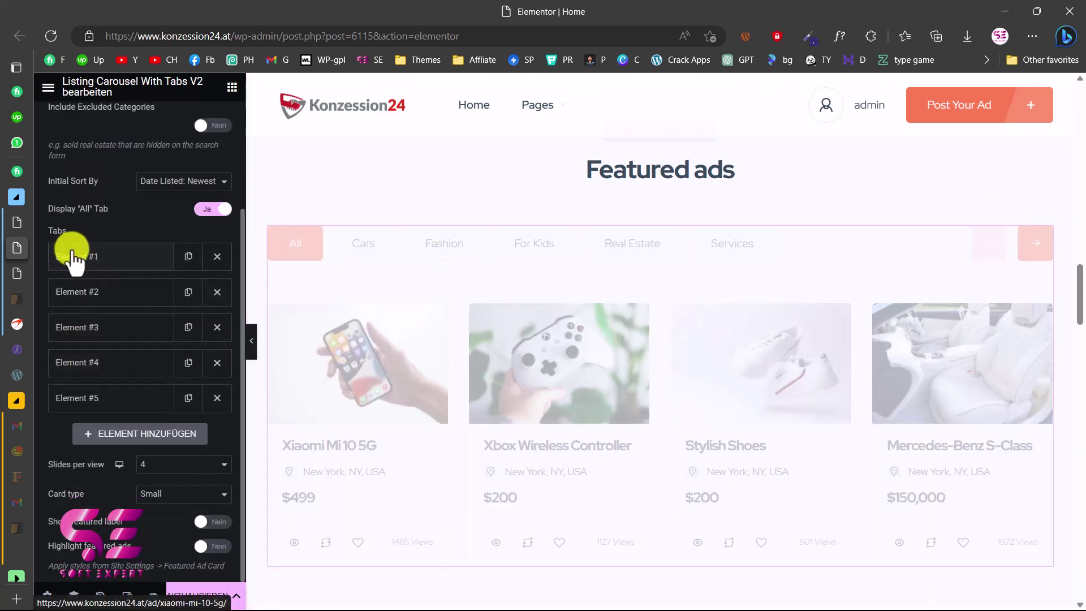
# - Examine the taxonomy and terms assigned to the first two tab elements of the Featured ads carousel
pyautogui.click(149, 258)
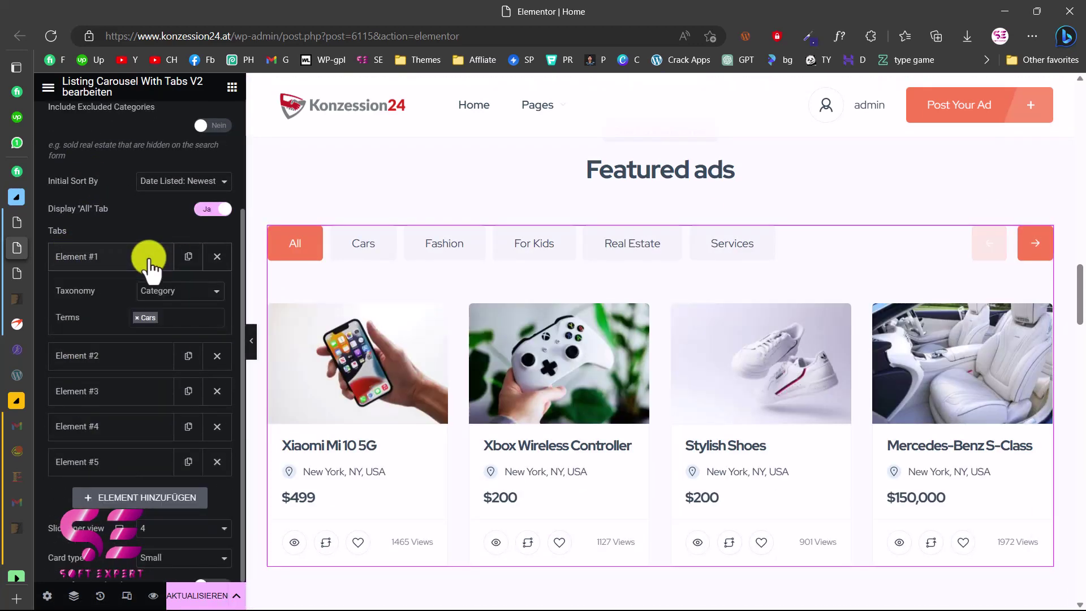
pyautogui.click(148, 258)
pyautogui.click(126, 299)
pyautogui.click(127, 303)
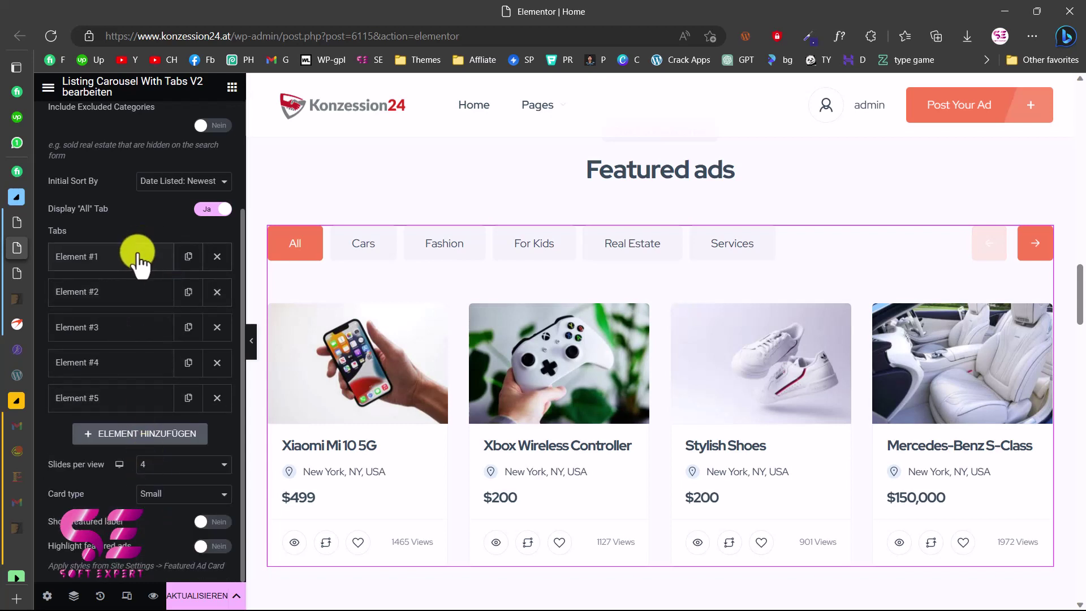
pyautogui.click(169, 275)
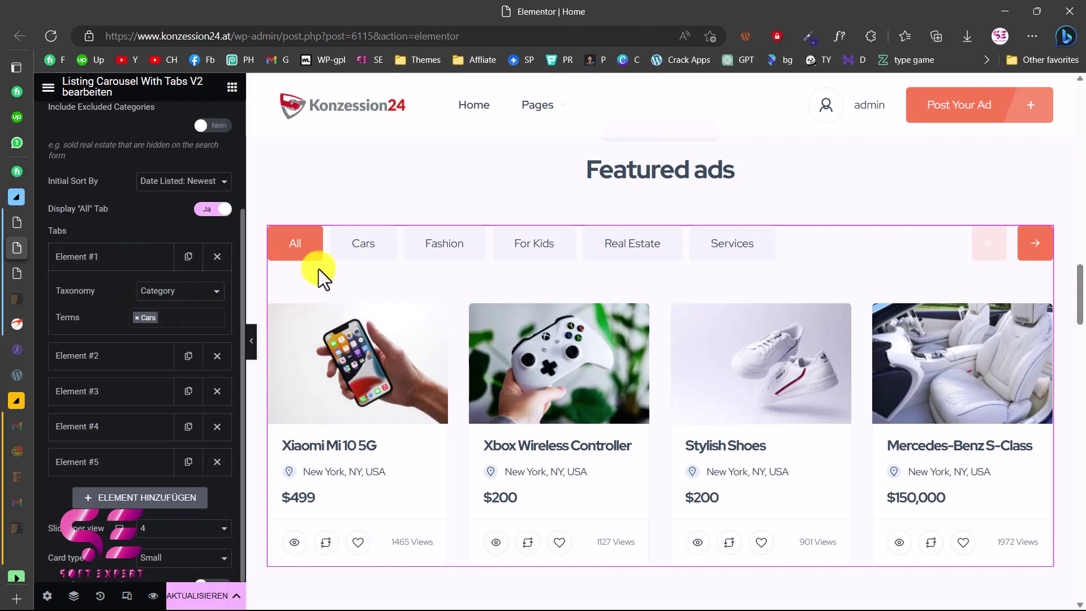
pyautogui.click(151, 357)
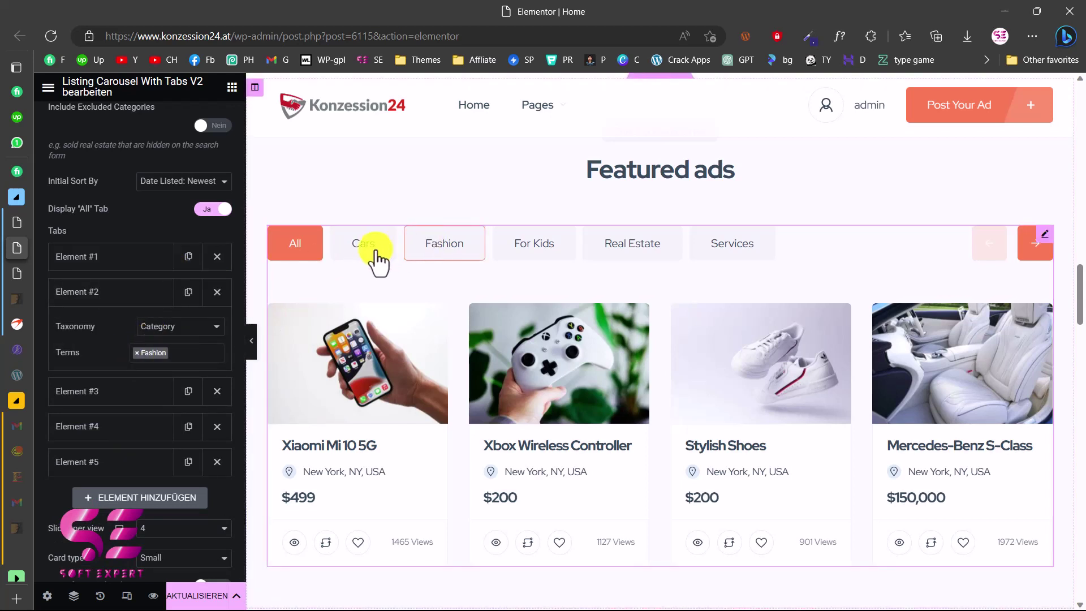
pyautogui.scroll(-1, 172, 410)
pyautogui.scroll(3, 172, 411)
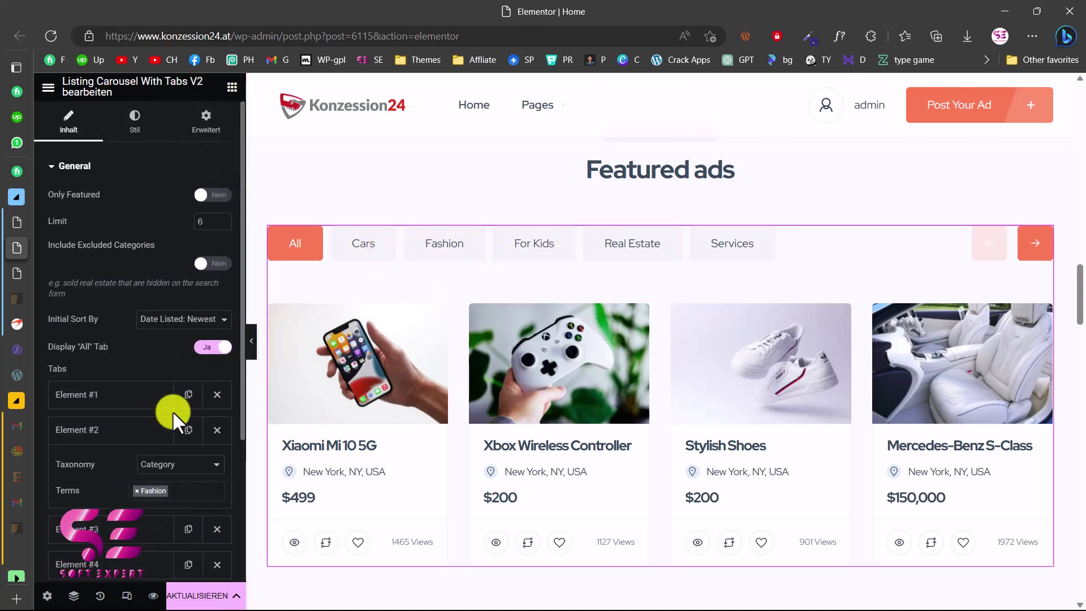
# - Examine the carousel's tab color style options and the Home page sections below the Featured ads
pyautogui.click(136, 134)
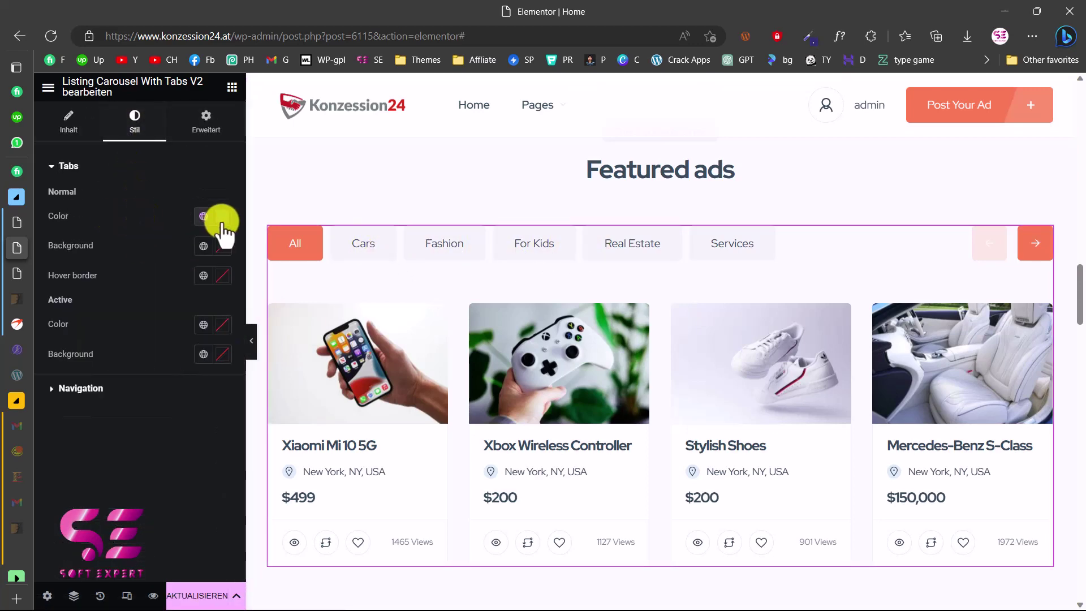
pyautogui.scroll(-15, 351, 315)
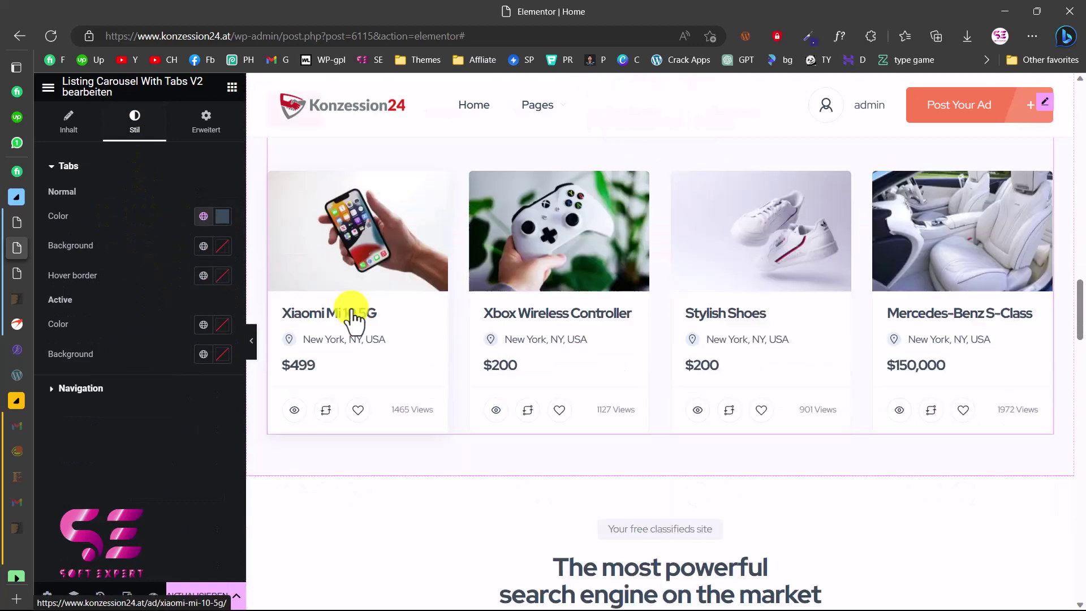
pyautogui.scroll(2, 351, 315)
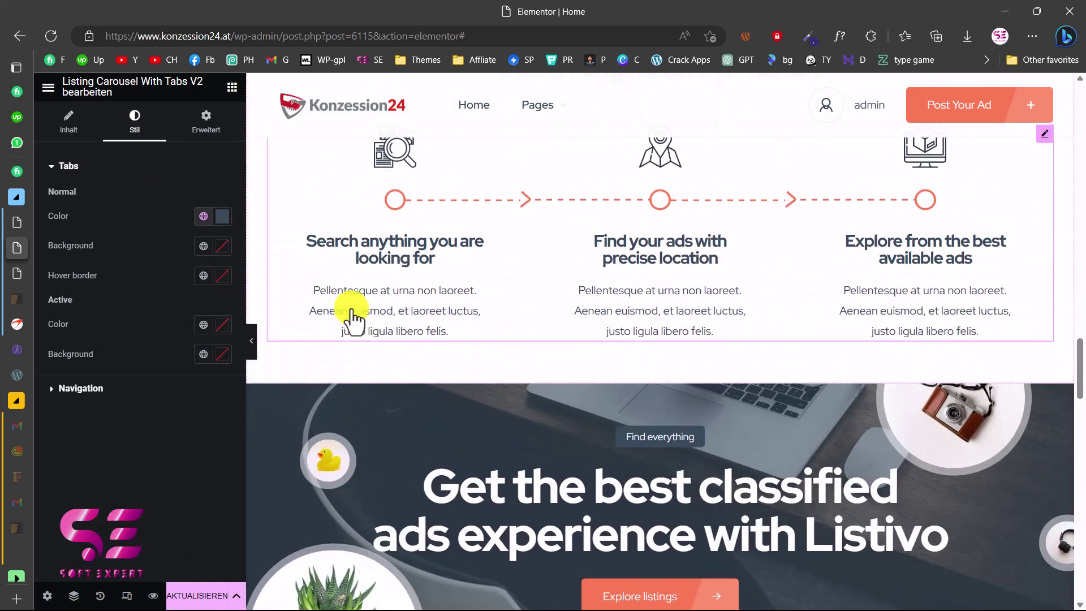
pyautogui.scroll(-3, 351, 315)
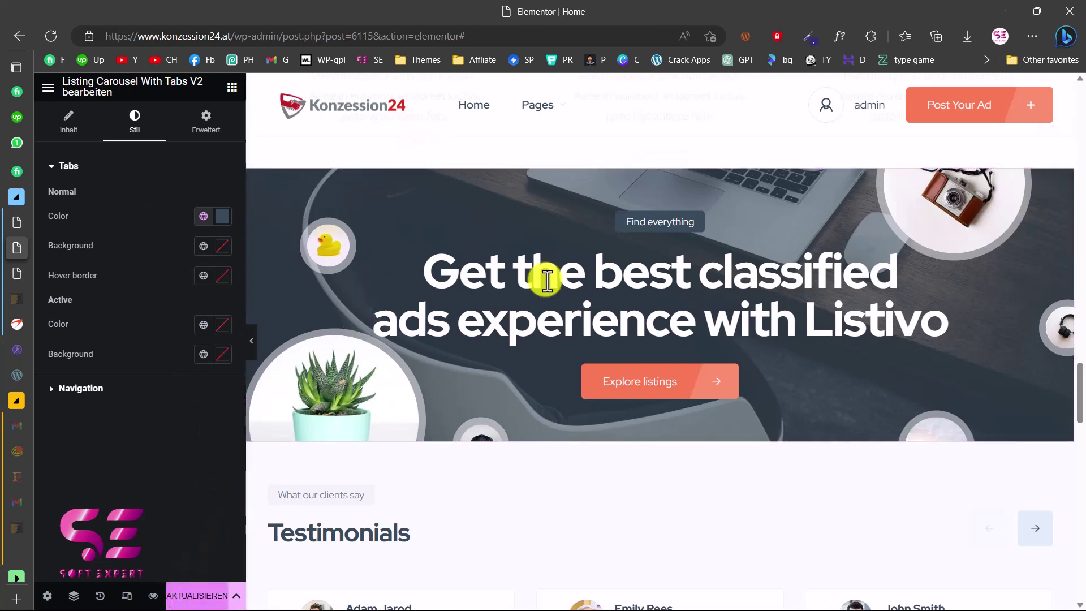
# - Switch to the live Konzession24 homepage and review its sections from the search area down to the footer
pyautogui.click(17, 273)
pyautogui.scroll(-10, 198, 344)
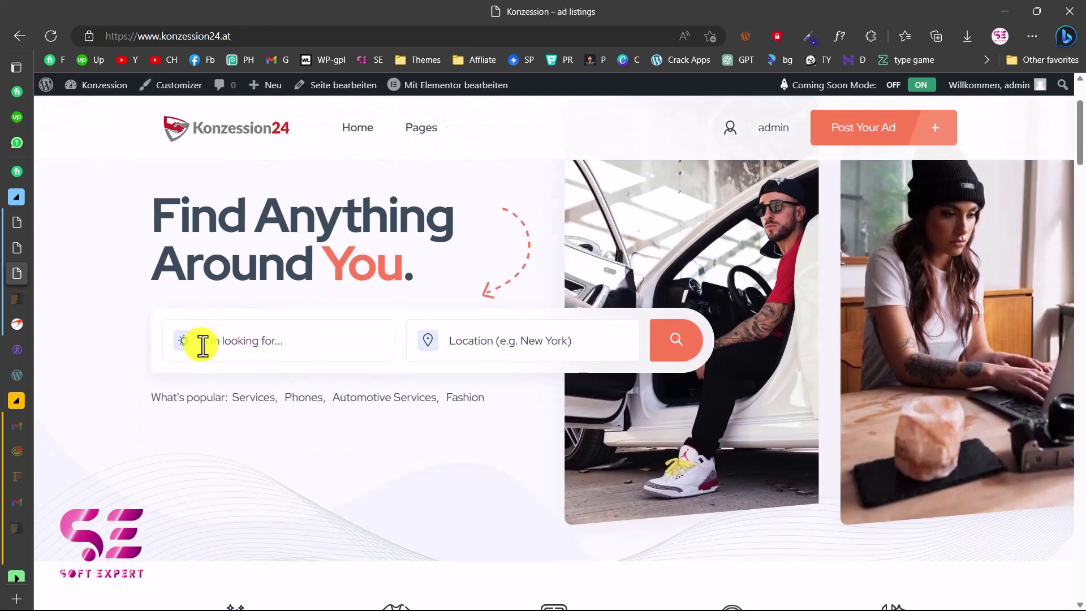
pyautogui.scroll(-15, 203, 344)
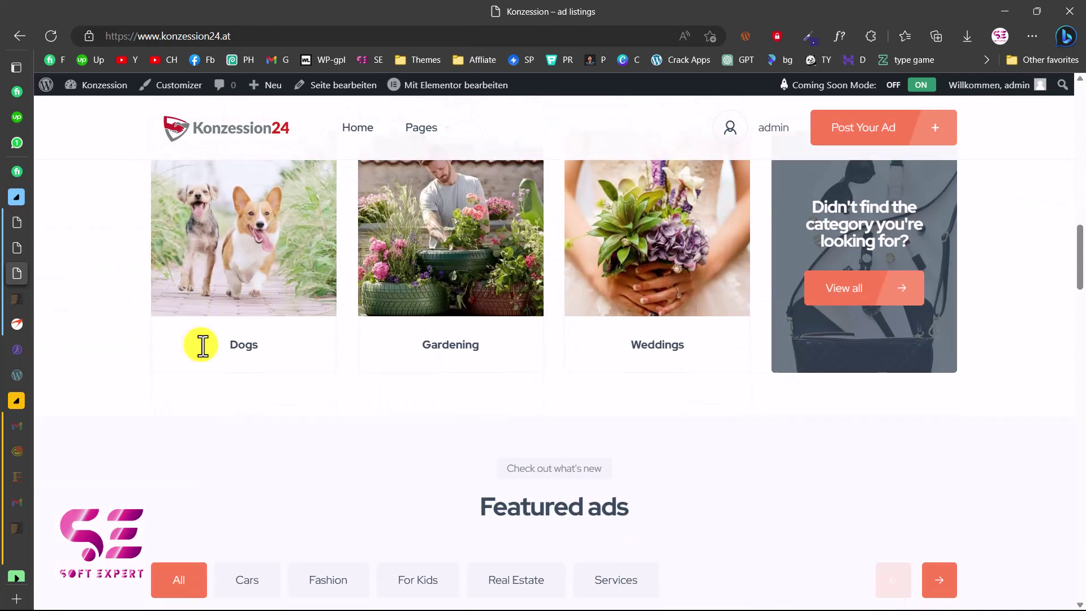
pyautogui.scroll(-8, 203, 345)
pyautogui.scroll(8, 202, 344)
pyautogui.scroll(-3, 202, 344)
pyautogui.scroll(-5, 202, 344)
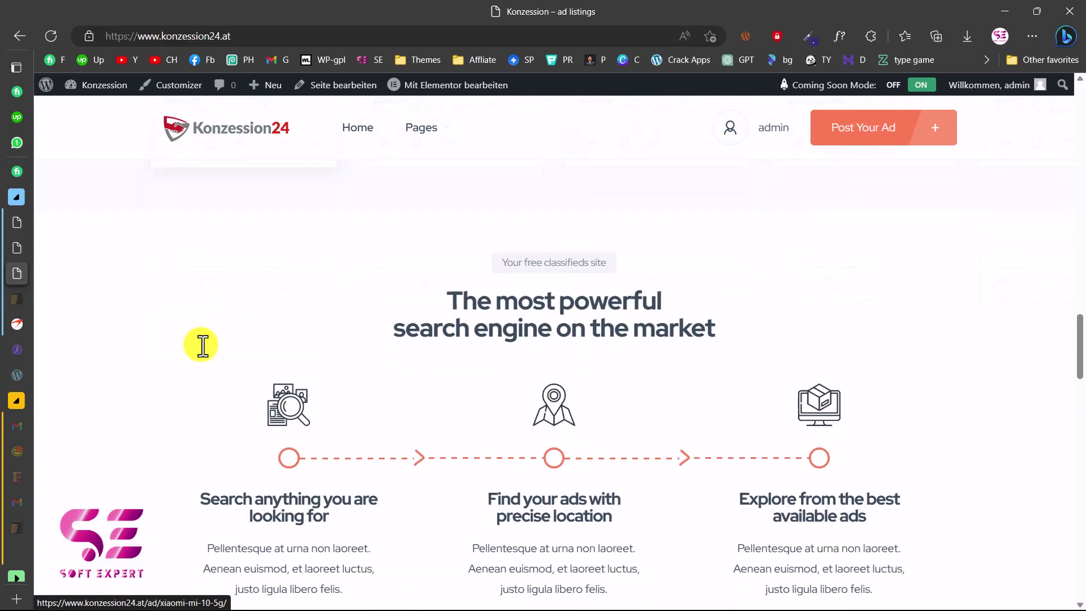
pyautogui.scroll(-15, 203, 344)
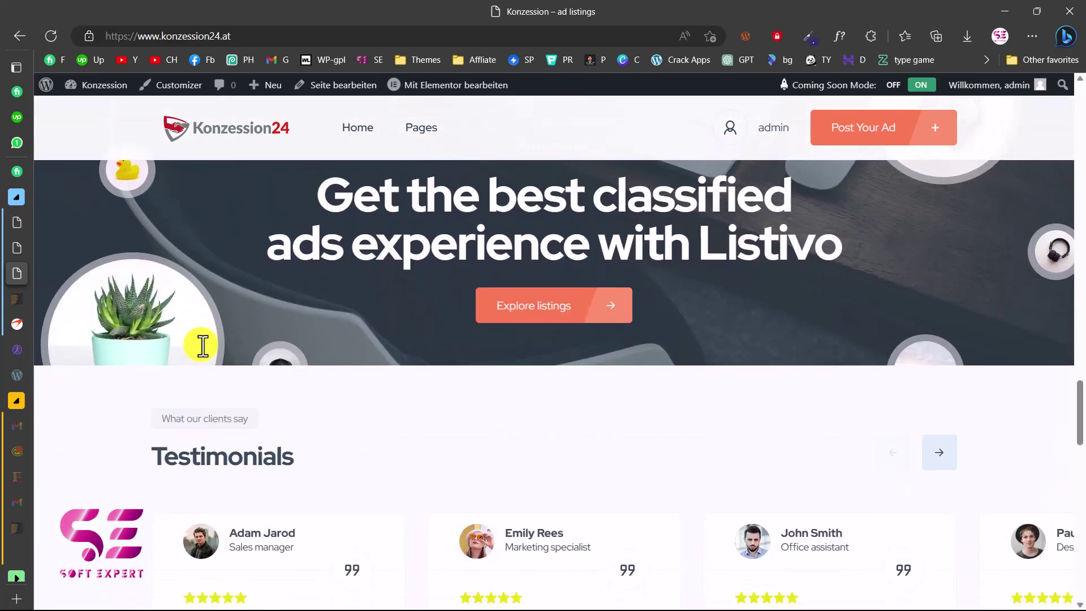
pyautogui.scroll(-8, 202, 344)
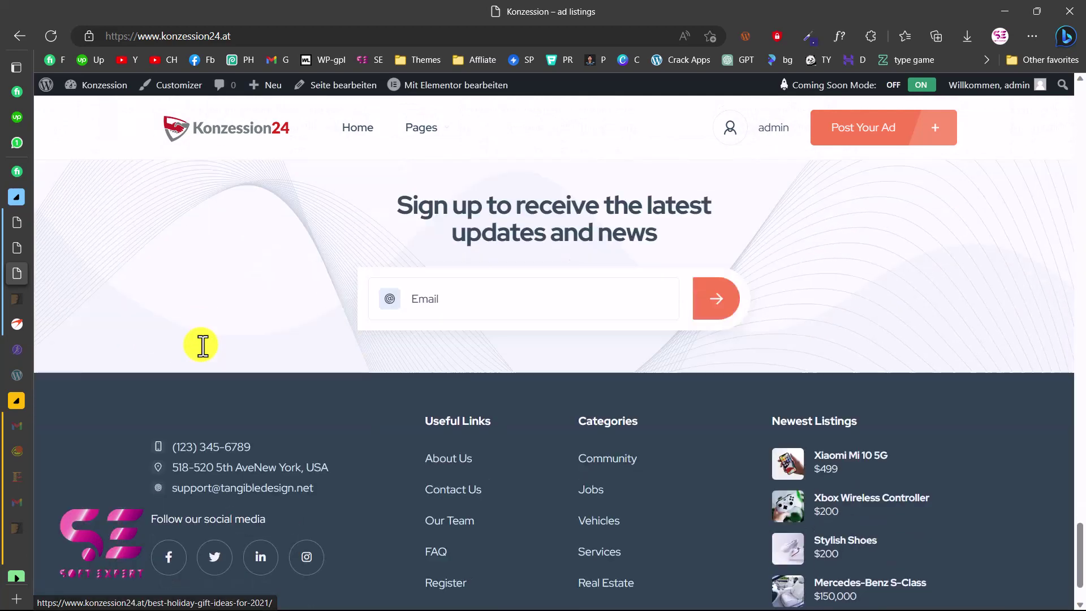